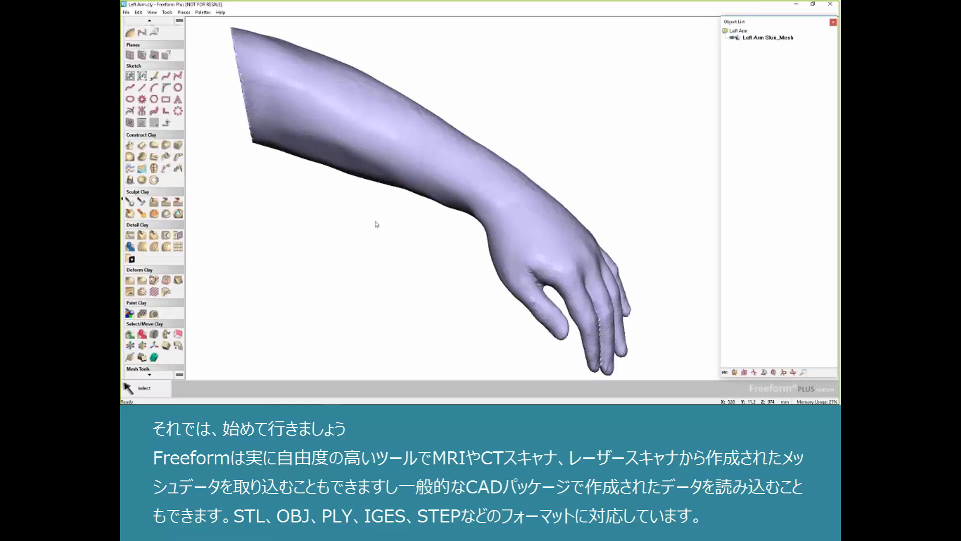
Copy the Left Arm Skin_Mesh mesh to a clay piece with filled holes and 1.0 mm edge sharpness
middle_click_drag(377, 224, 427, 194)
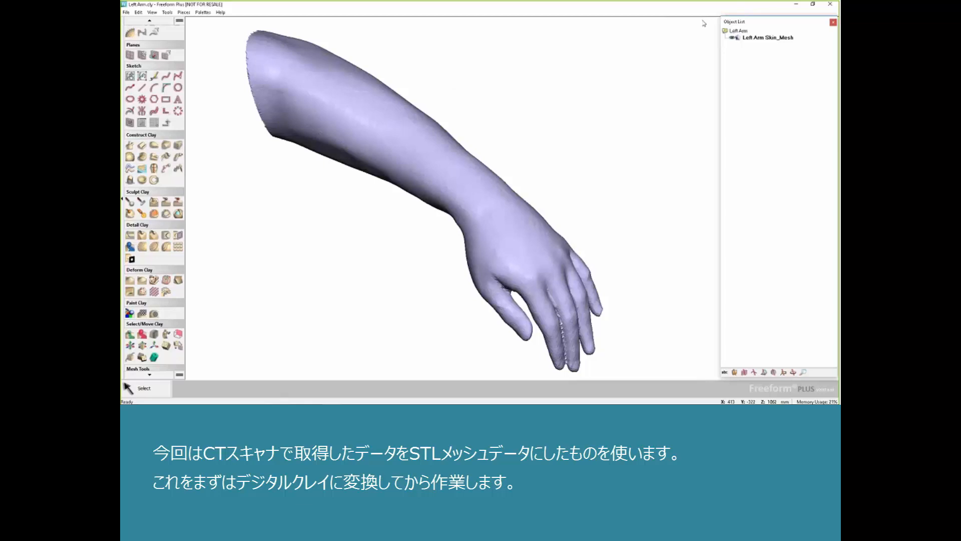
left_click(746, 40)
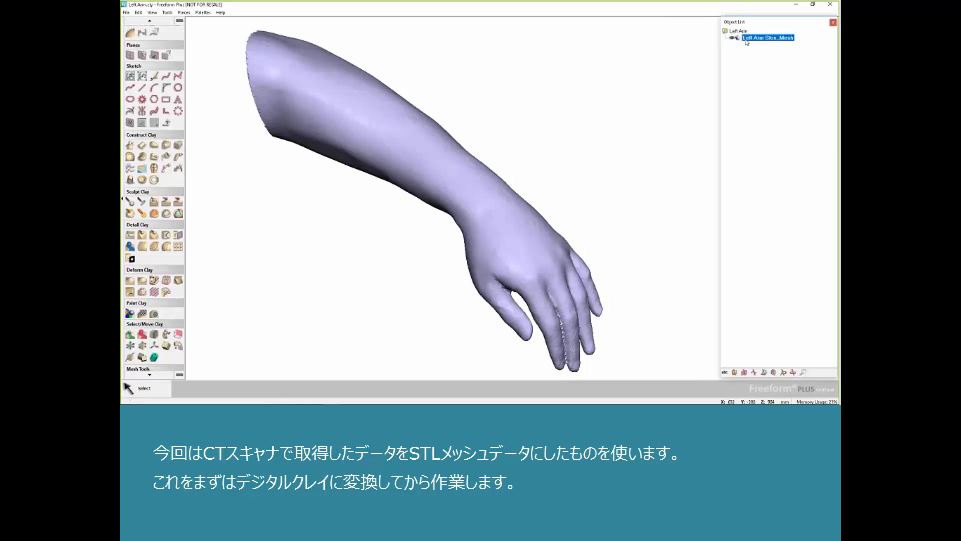
right_click(746, 41)
mouse_move(756, 63)
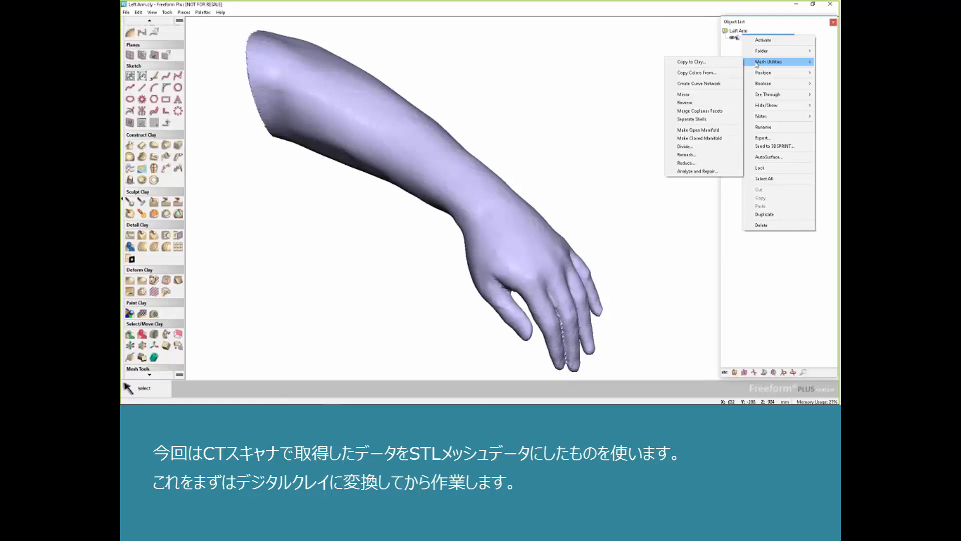
left_click(695, 61)
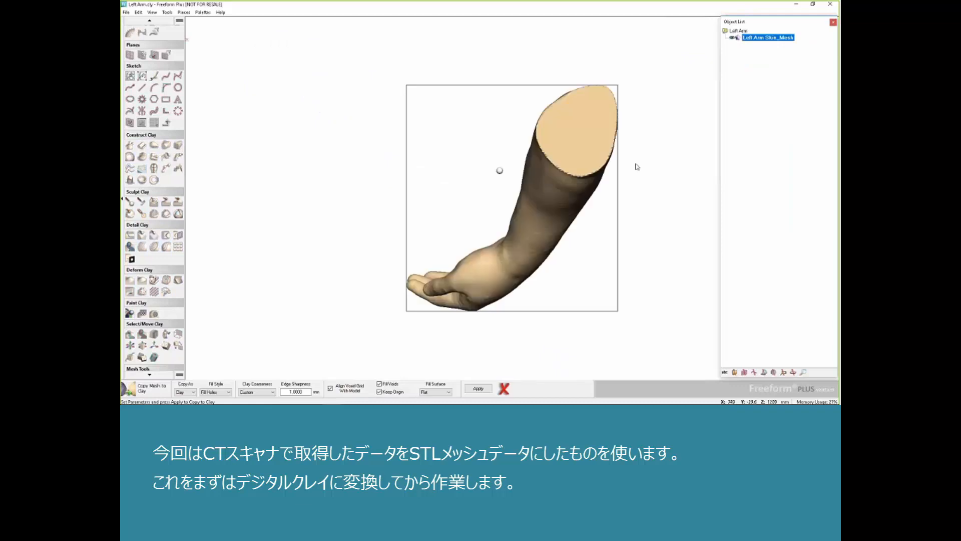
left_click(477, 391)
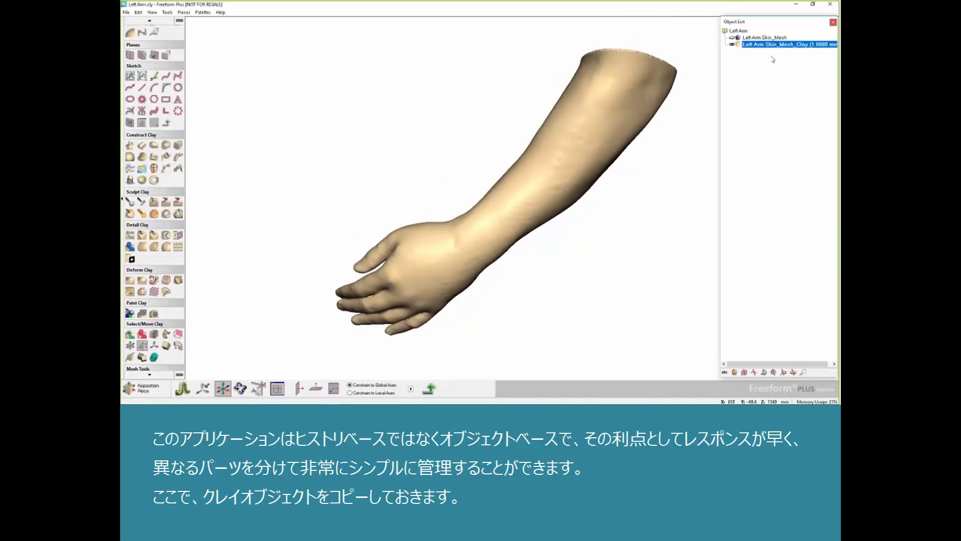
Duplicate the Left Arm Skin_Mesh_Clay piece and name the copy Brace
right_click(760, 47)
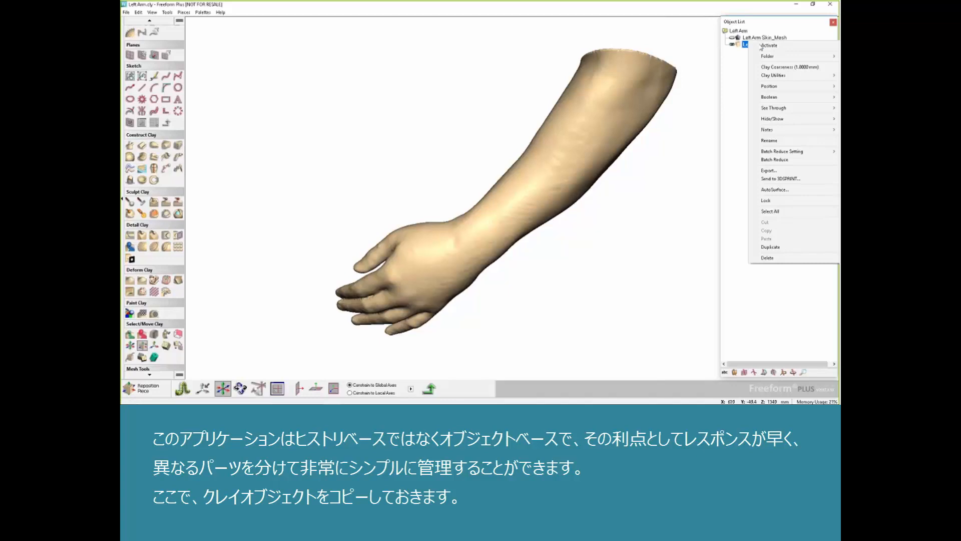
left_click(770, 246)
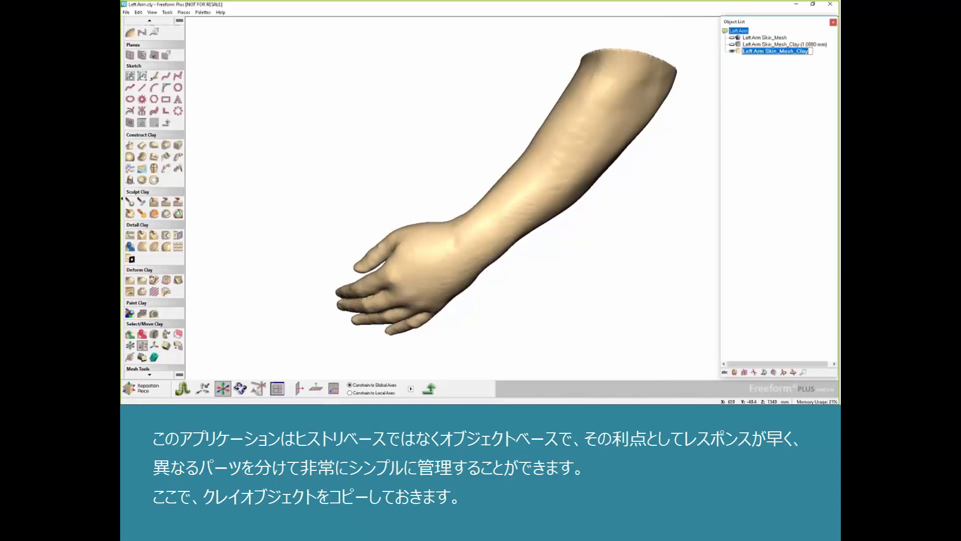
type("Bra")
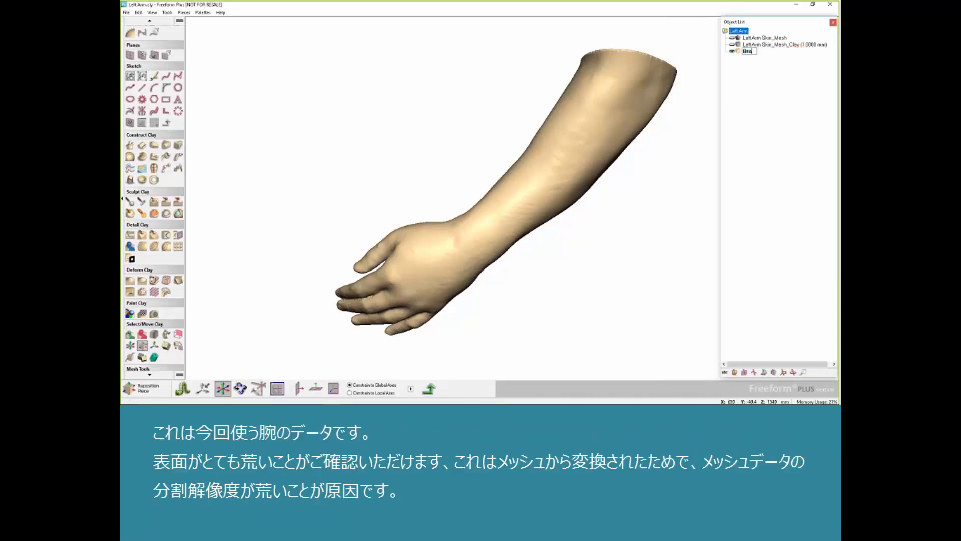
type("ce")
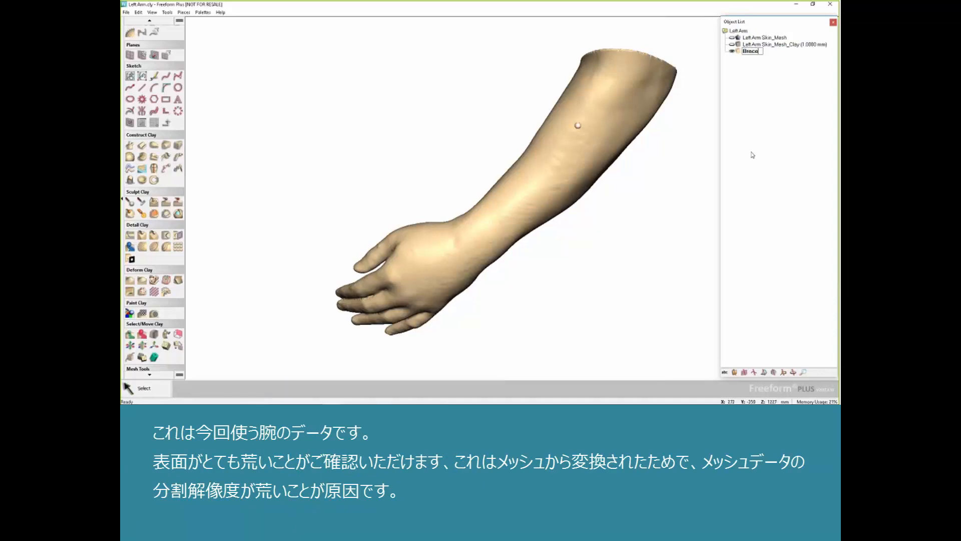
key("Return")
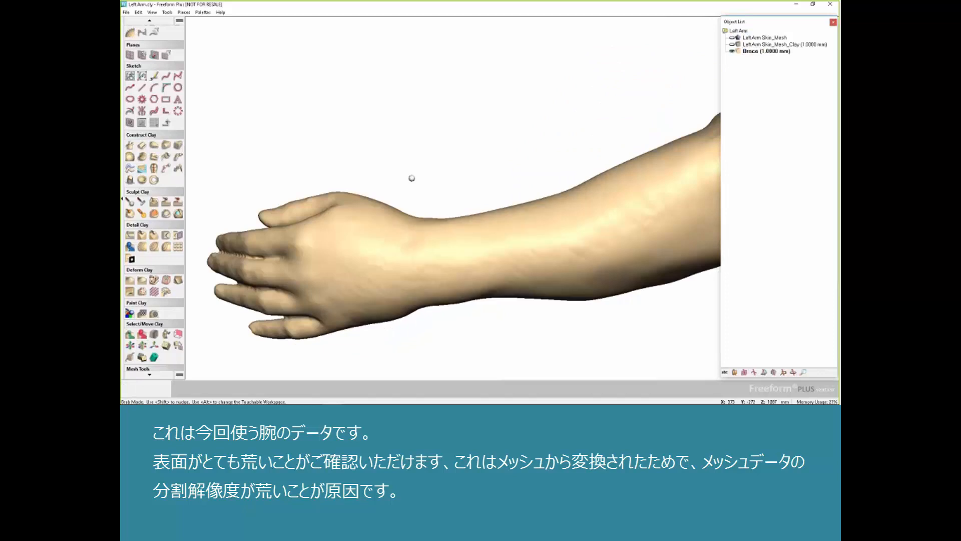
Smooth the rough surface on the back of the wrist and forearm with the Smooth tool at a 32 mm tool size
middle_click_drag(411, 179, 490, 192)
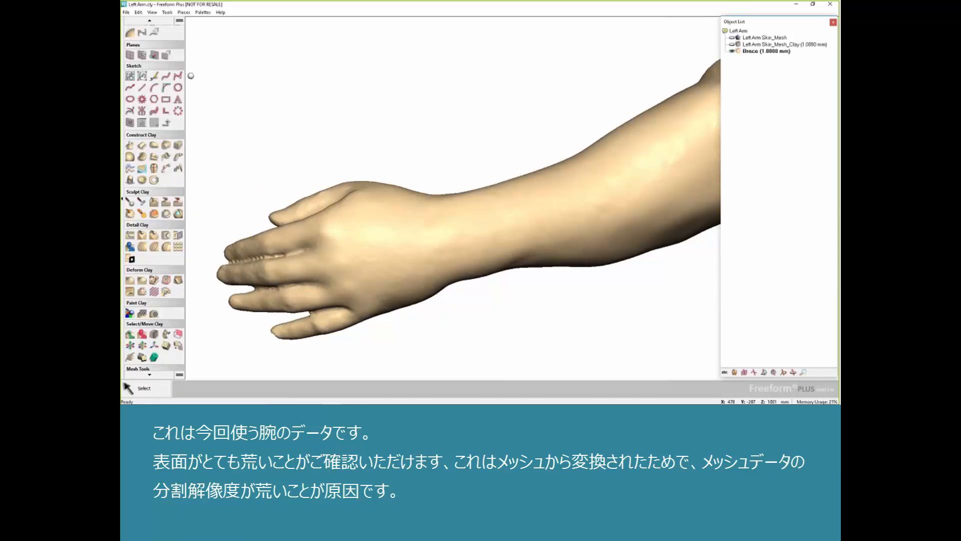
left_click(130, 213)
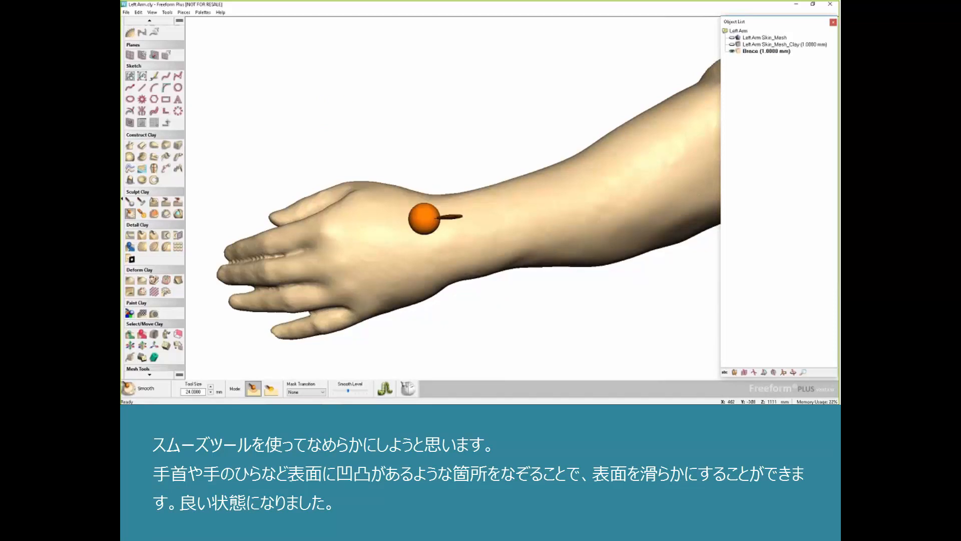
key("plus")
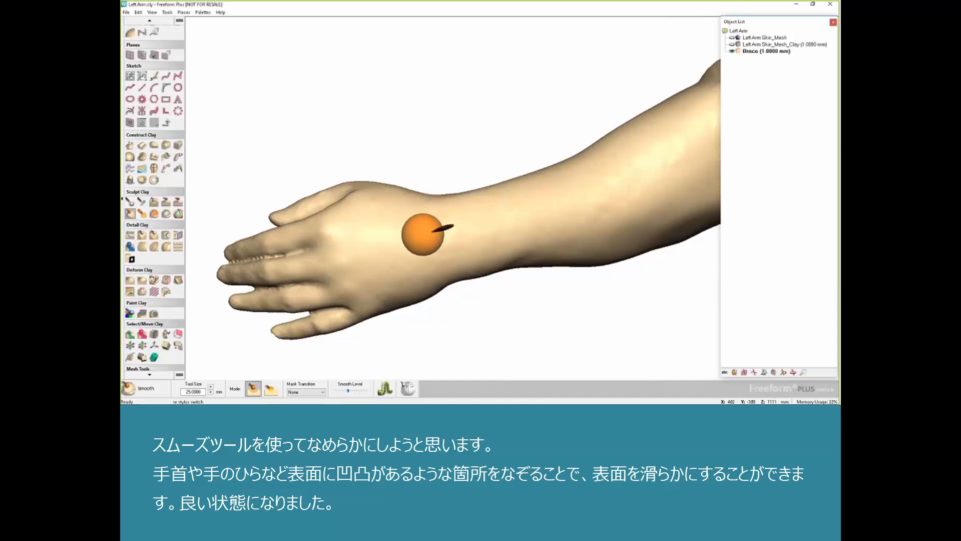
key("plus")
key("plus")
key("plus")
key("plus")
key("plus")
key("plus")
key("plus")
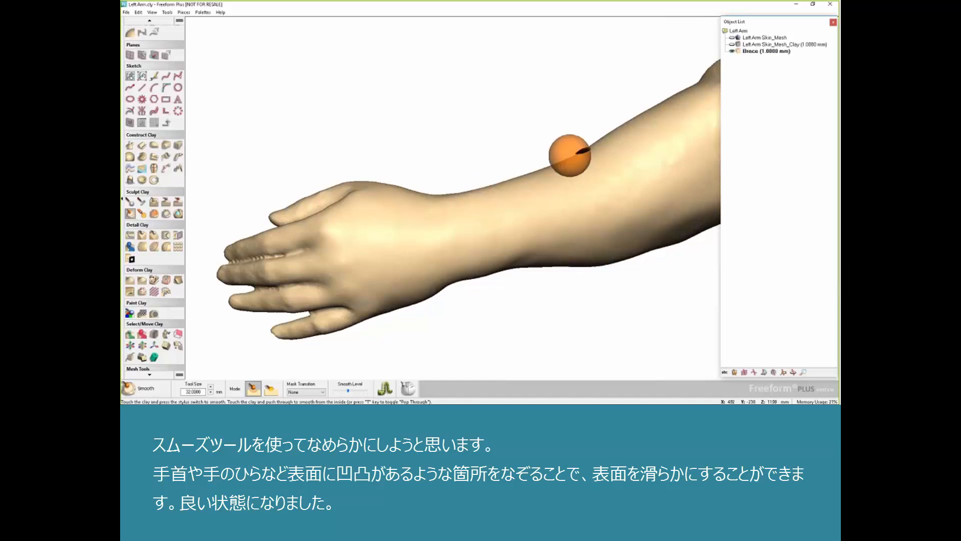
Smooth the remaining bumps on the thumb side, inner wrist, palm and underside of the forearm
middle_click_drag(449, 144, 563, 163)
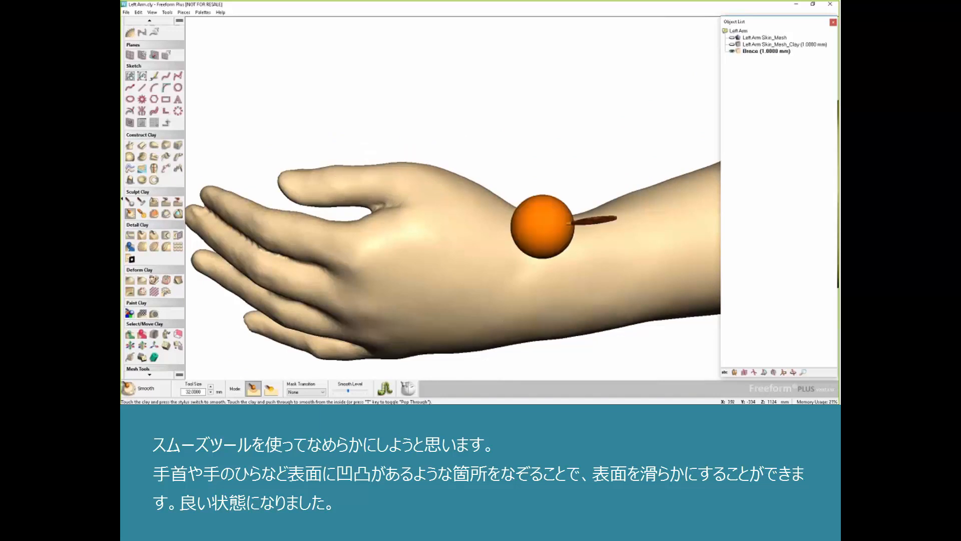
middle_click_drag(542, 227, 502, 236)
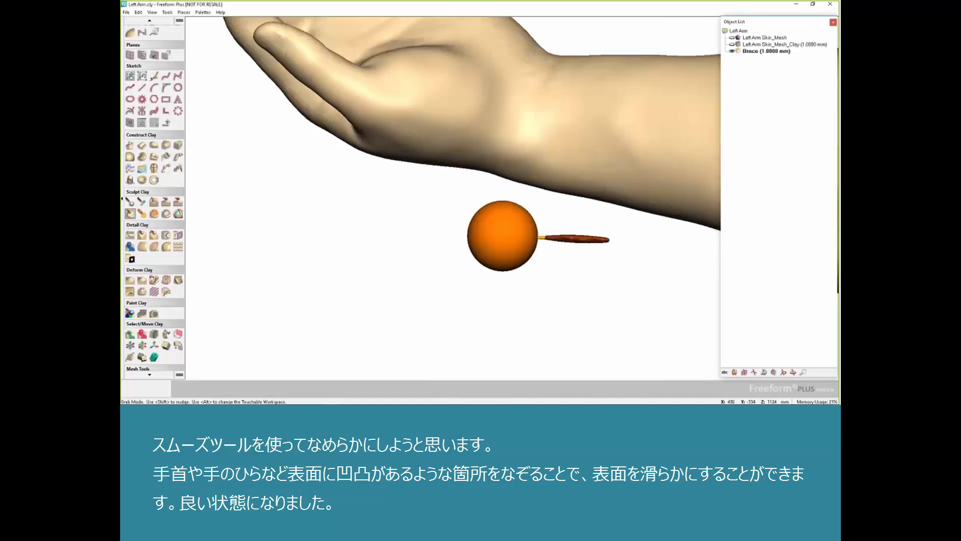
middle_click_drag(501, 200, 517, 178)
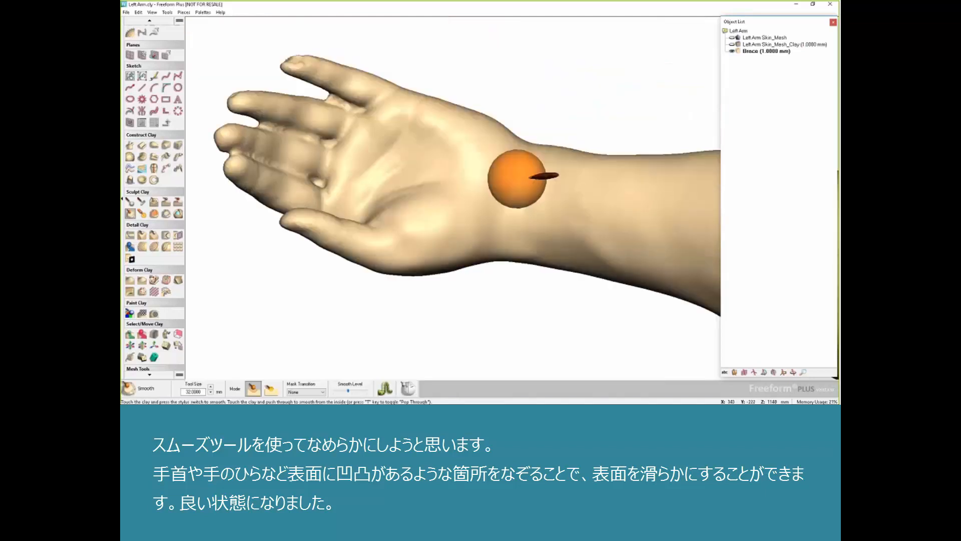
left_click_drag(518, 179, 515, 206)
mouse_move(447, 159)
left_mouse_down()
mouse_move(393, 155)
mouse_move(348, 188)
mouse_move(373, 145)
left_mouse_up()
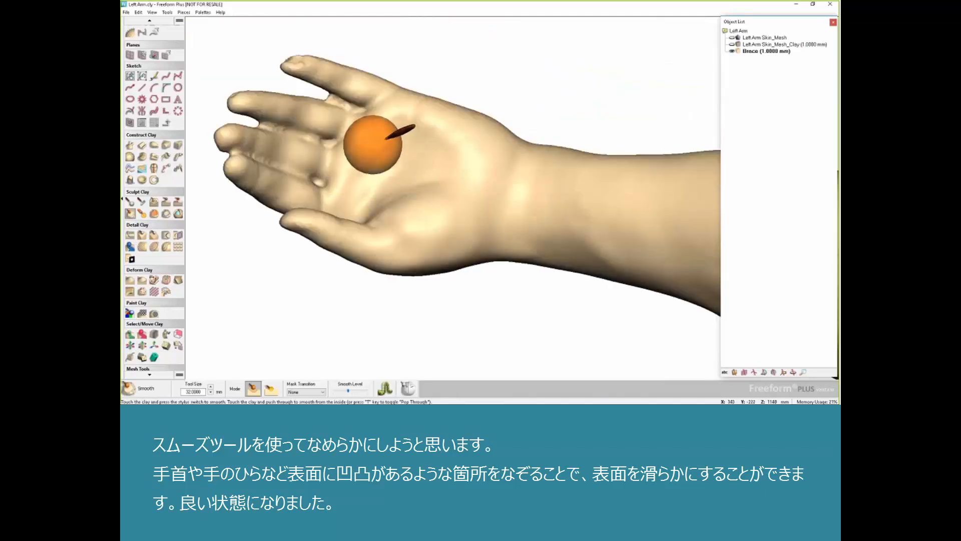
middle_click_drag(549, 172, 406, 155)
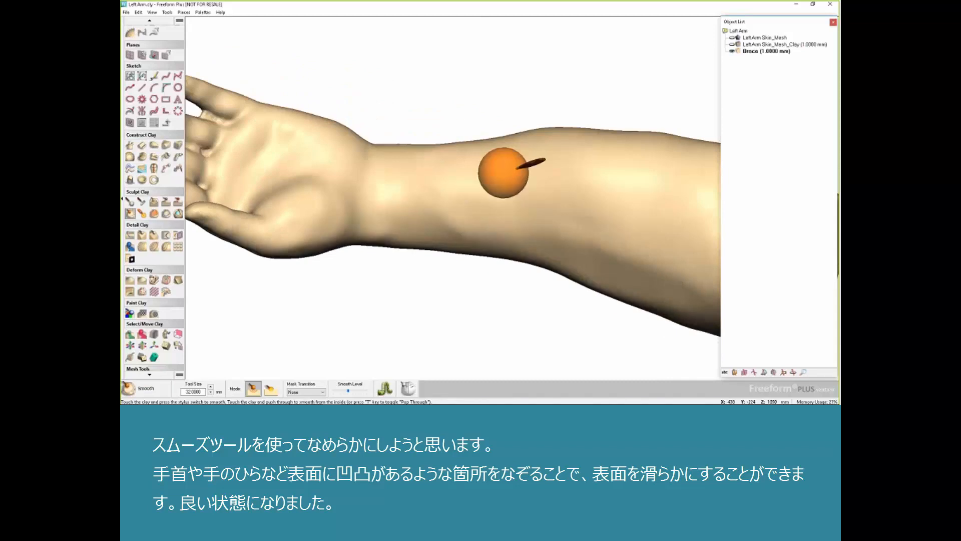
middle_click_drag(522, 255, 543, 167)
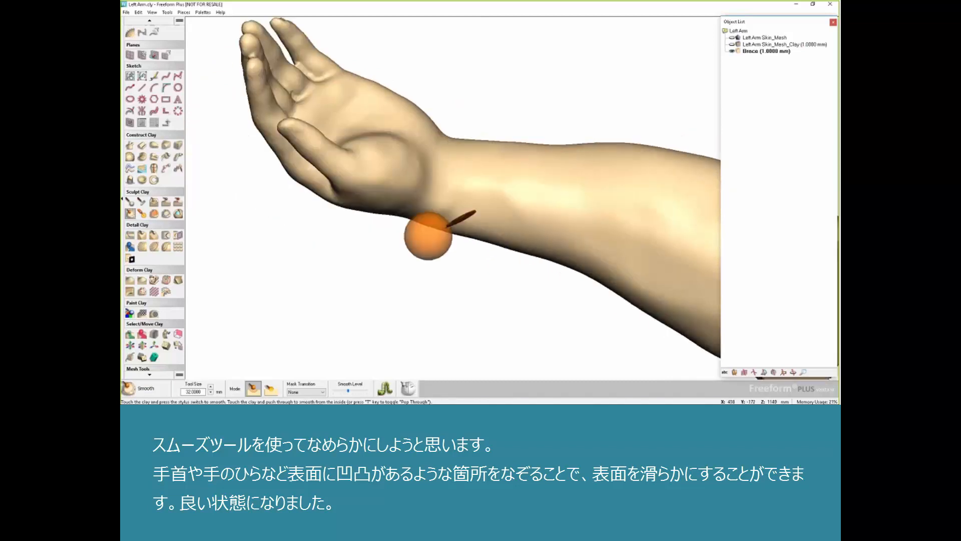
middle_click_drag(451, 210, 509, 180)
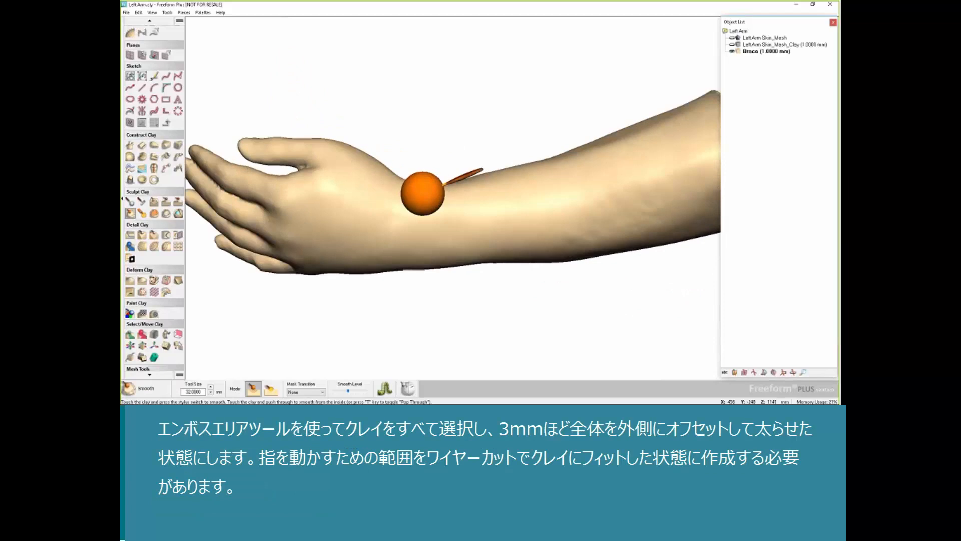
middle_click_drag(423, 193, 453, 176)
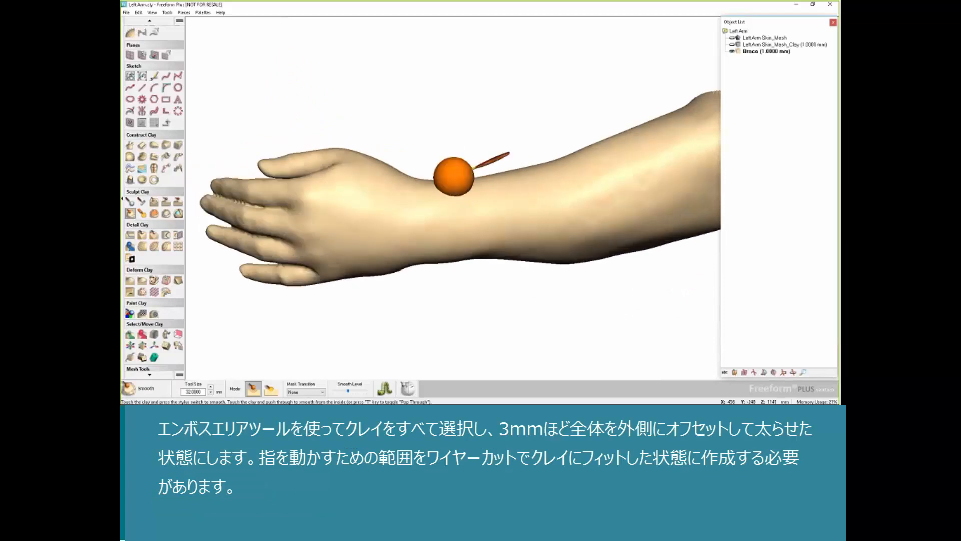
Raise the entire Brace clay surface outward by 3 mm using Emboss Area with all of the clay selected
left_click(166, 235)
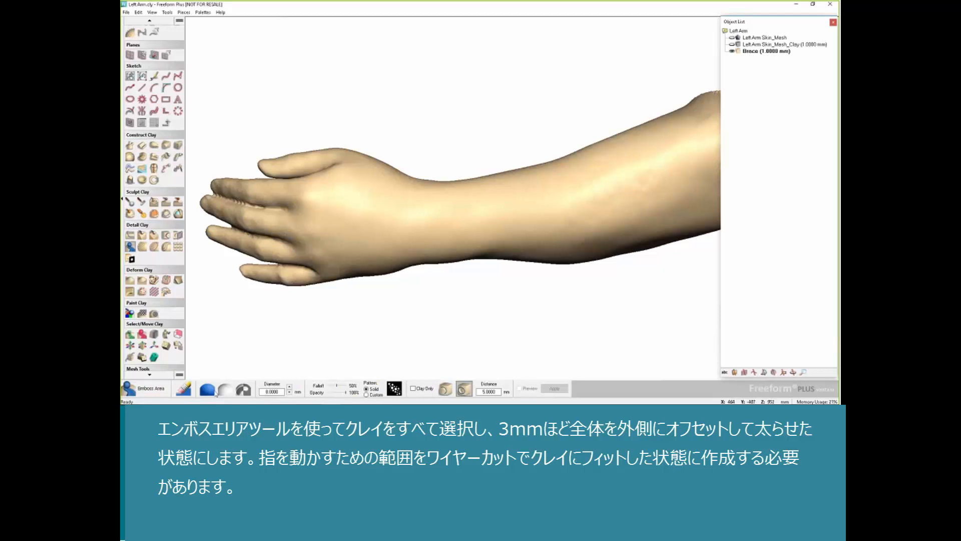
left_click(215, 393)
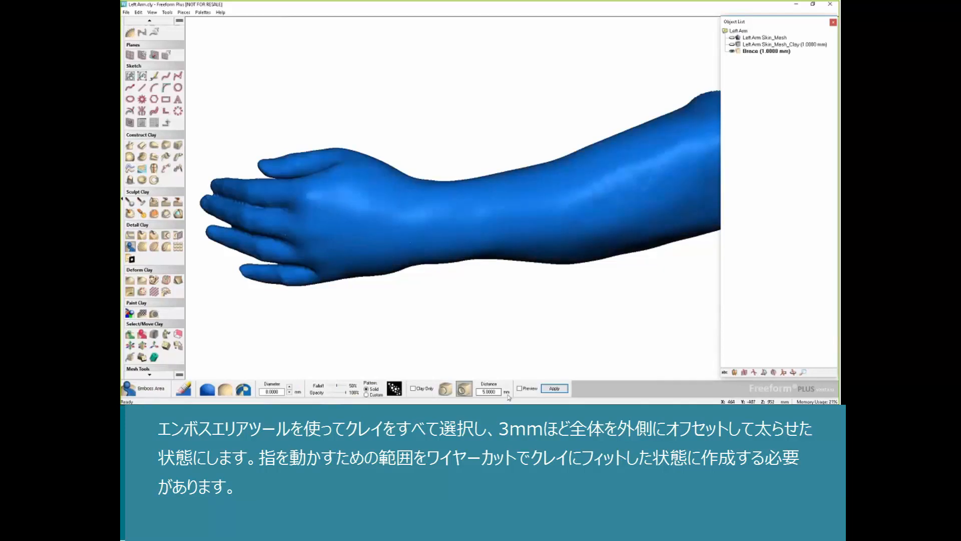
double_click(486, 392)
type("3")
left_click(443, 394)
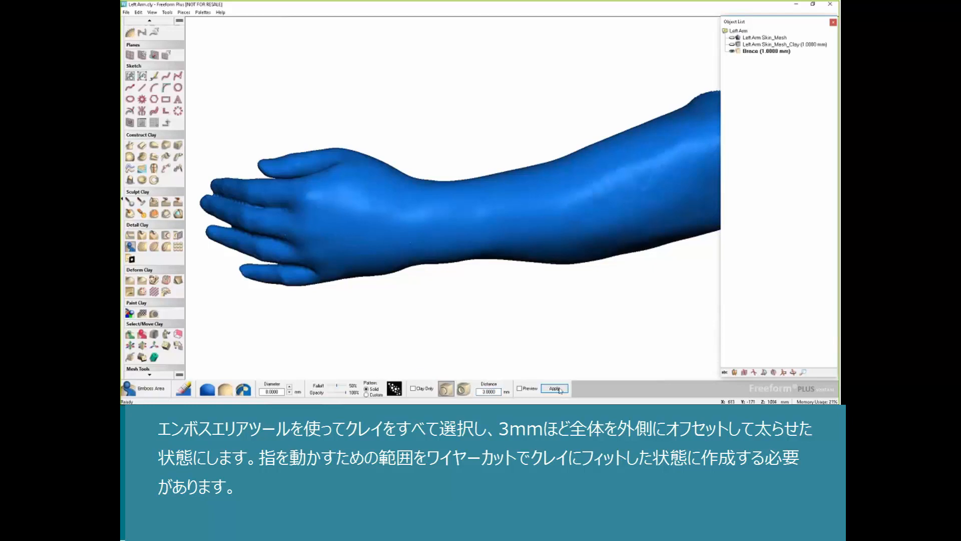
left_click(559, 389)
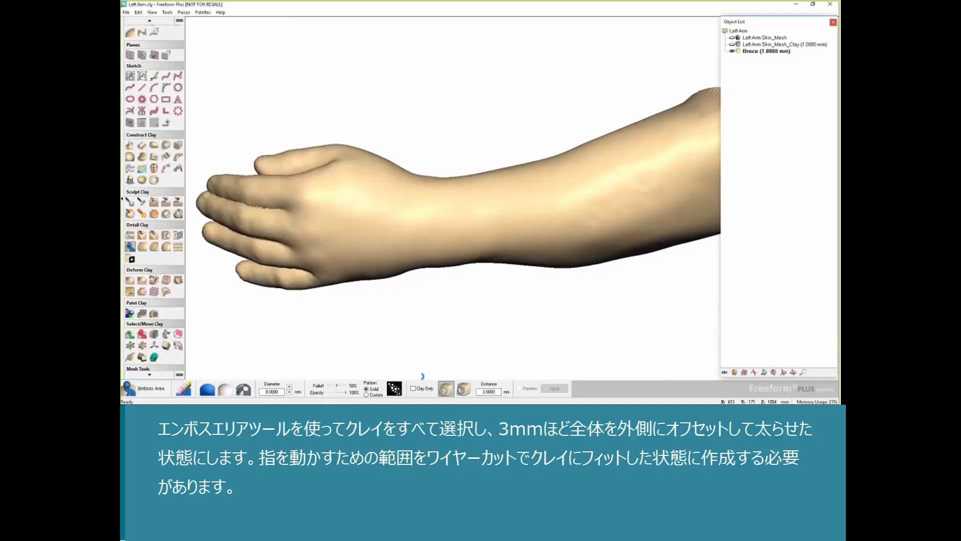
Draw a closed six-point curve fitted to the clay around the hand, across the knuckles and the palm
middle_click_drag(421, 376, 400, 371)
mouse_move(445, 185)
middle_mouse_down()
mouse_move(468, 177)
mouse_move(457, 190)
middle_mouse_up()
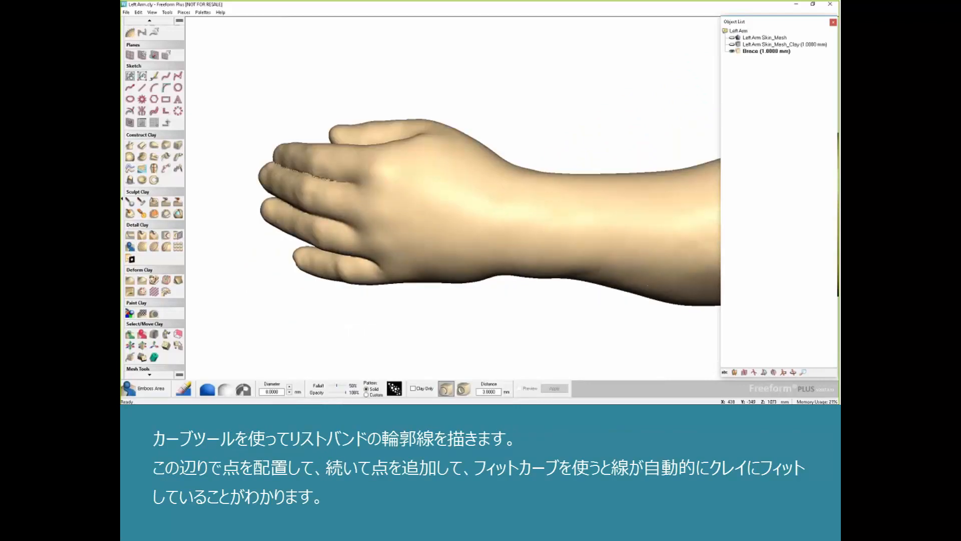
left_click(149, 20)
left_click(142, 40)
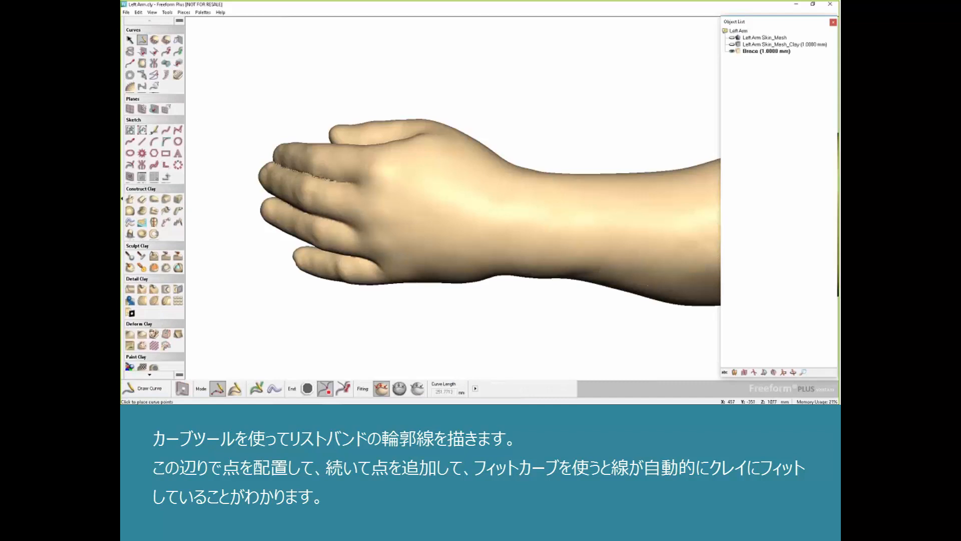
left_click(390, 146)
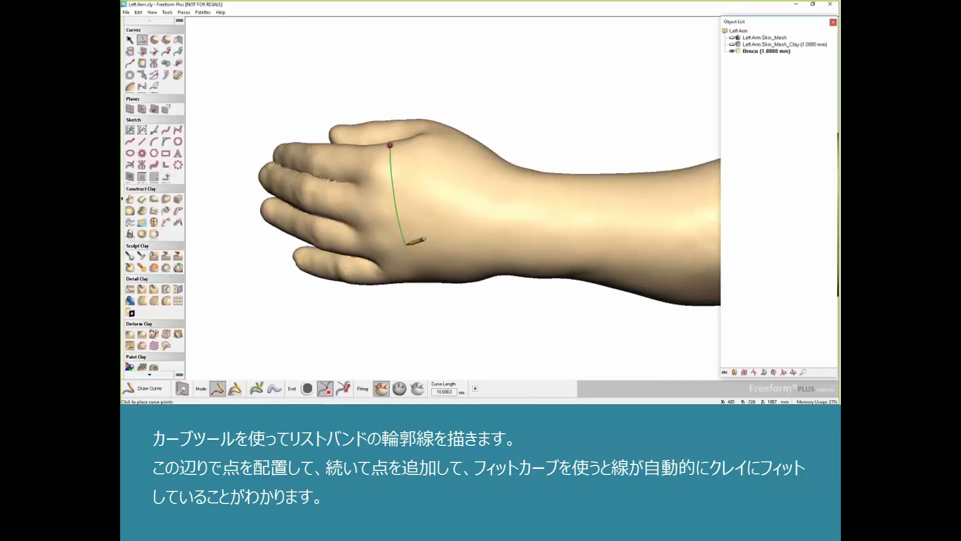
left_click(392, 222)
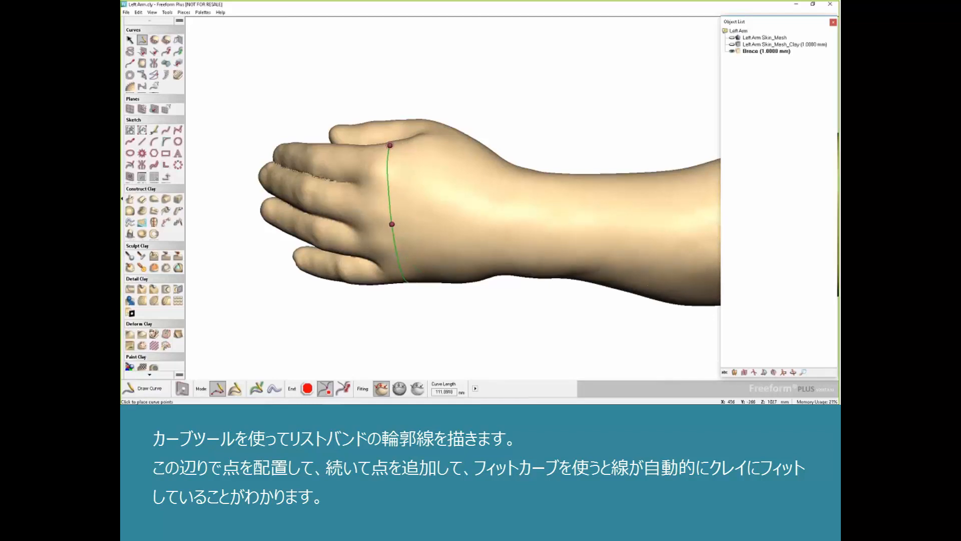
left_click(408, 282)
mouse_move(411, 280)
middle_mouse_down()
mouse_move(384, 291)
mouse_move(337, 234)
mouse_move(369, 221)
mouse_move(319, 322)
mouse_move(401, 152)
mouse_move(500, 268)
mouse_move(460, 199)
mouse_move(473, 185)
middle_mouse_up()
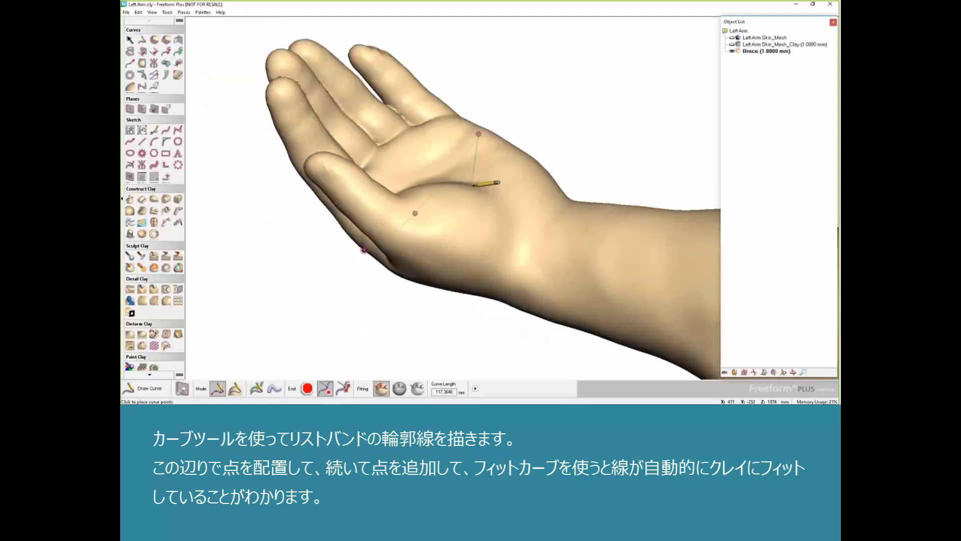
left_click(448, 148)
left_click(382, 195)
left_click(364, 250)
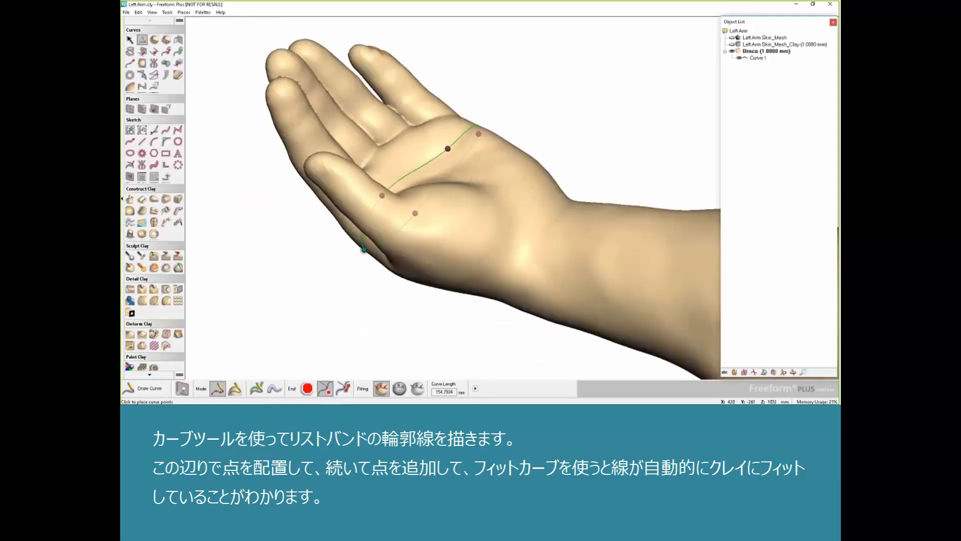
Select the curve around the hand and move its point beside the thumb slightly toward the fingers
mouse_move(364, 249)
middle_mouse_down()
mouse_move(457, 199)
mouse_move(472, 151)
mouse_move(387, 160)
mouse_move(356, 133)
middle_mouse_up()
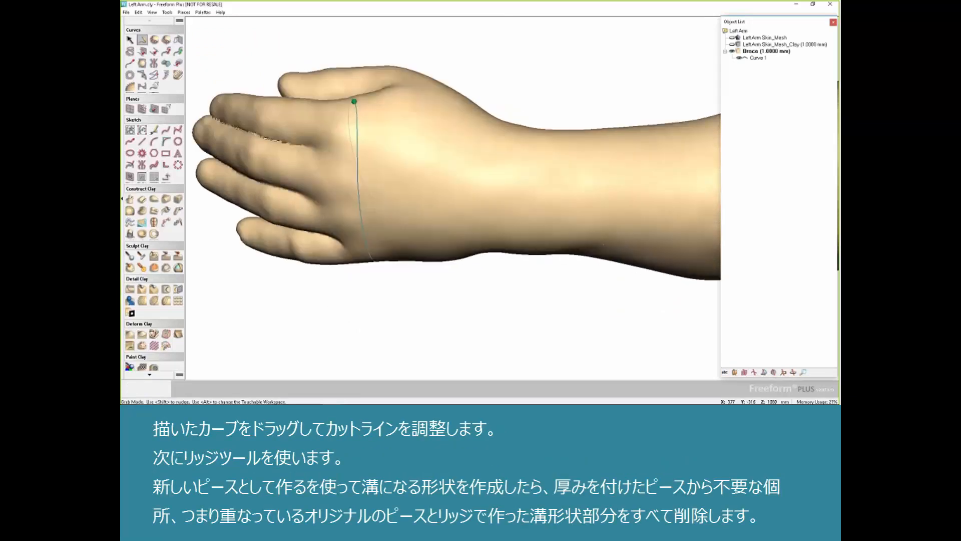
left_click(129, 40)
left_click(356, 134)
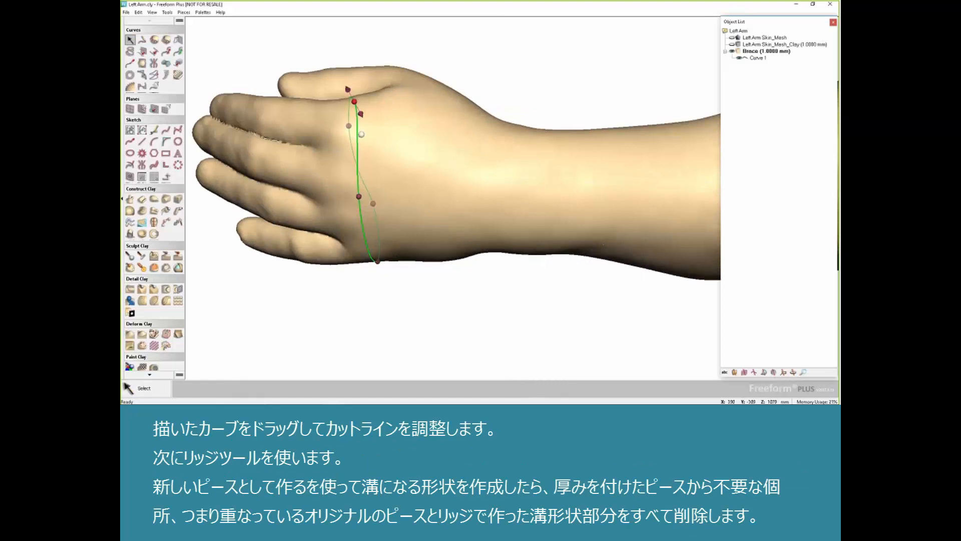
left_click_drag(354, 102, 342, 102)
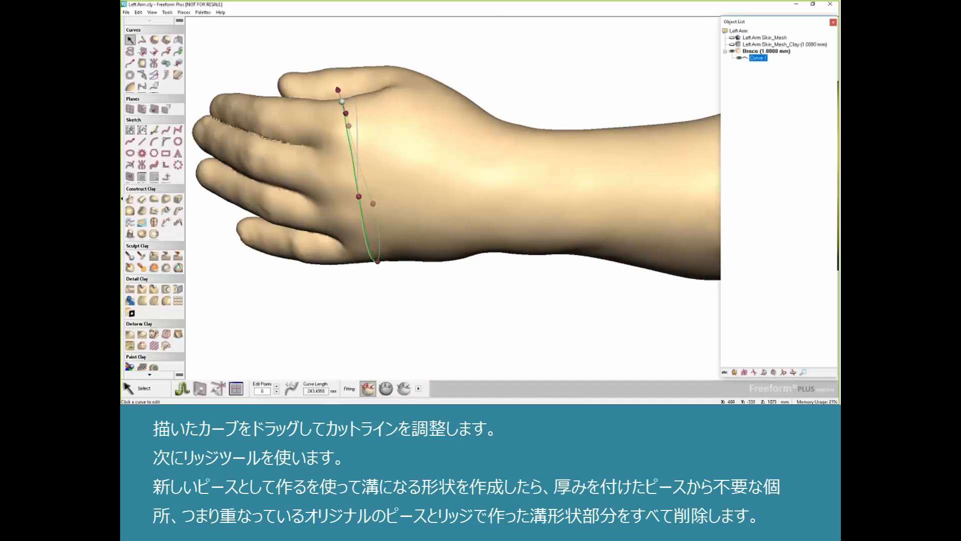
Create a square-profile ridge along the closed curve around the hand as a new clay piece using the Ridge tool
middle_click_drag(393, 250, 365, 156)
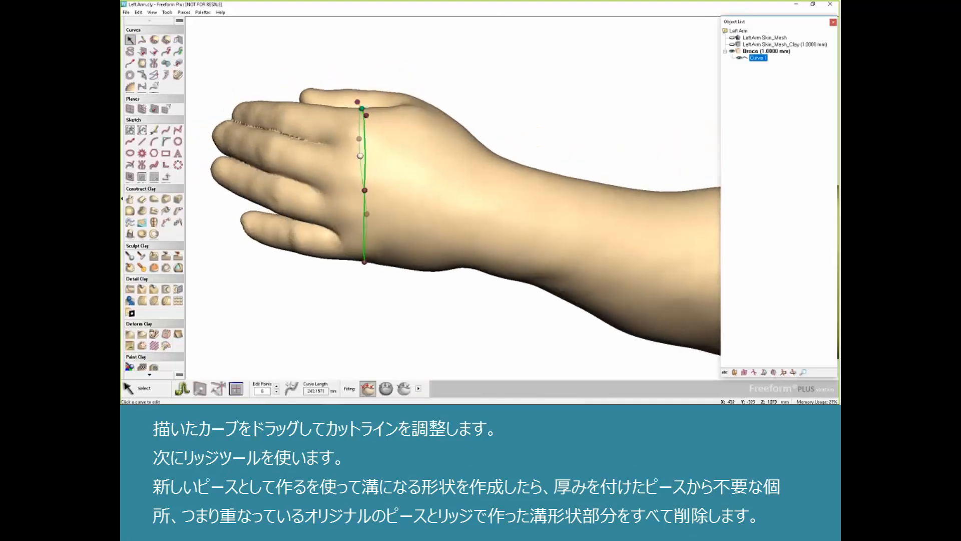
left_click(131, 289)
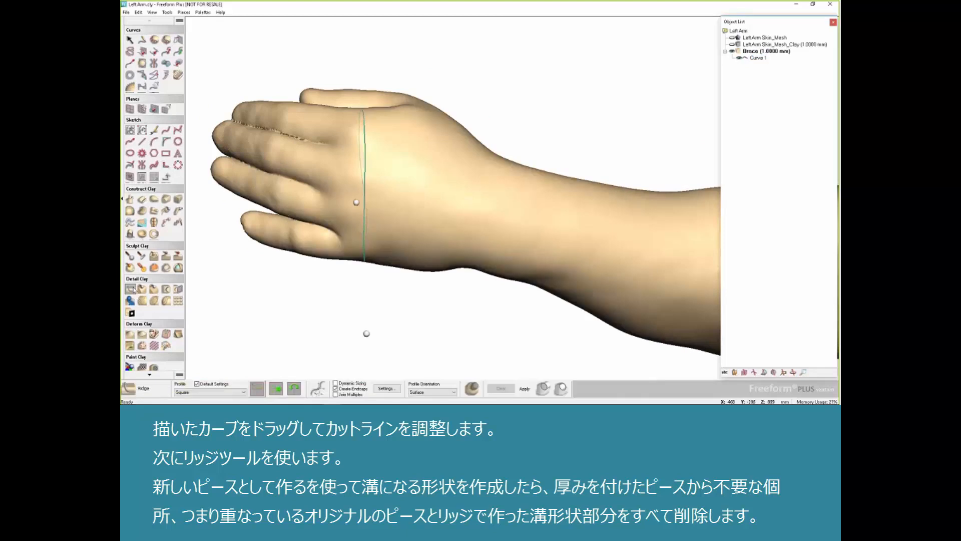
left_click(365, 197)
middle_click_drag(331, 280, 434, 187)
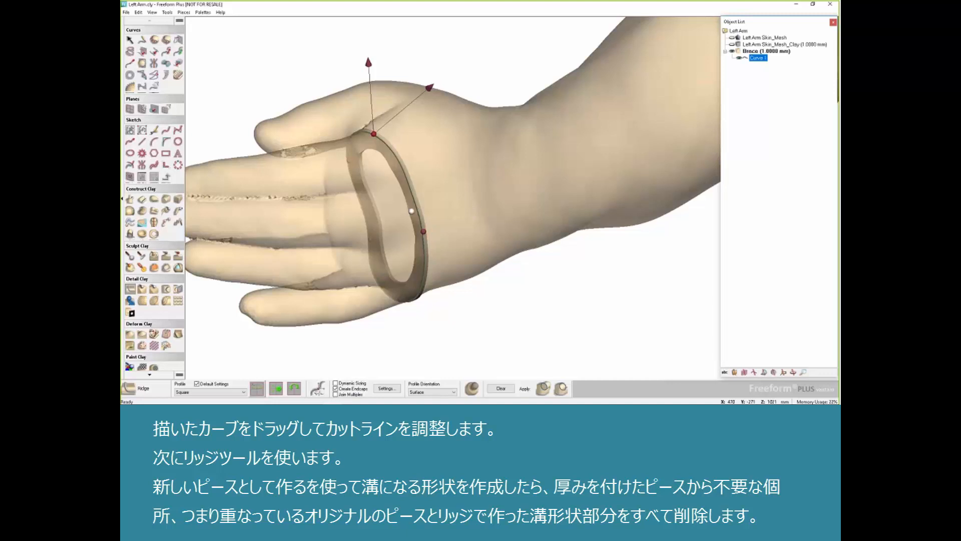
left_click(473, 395)
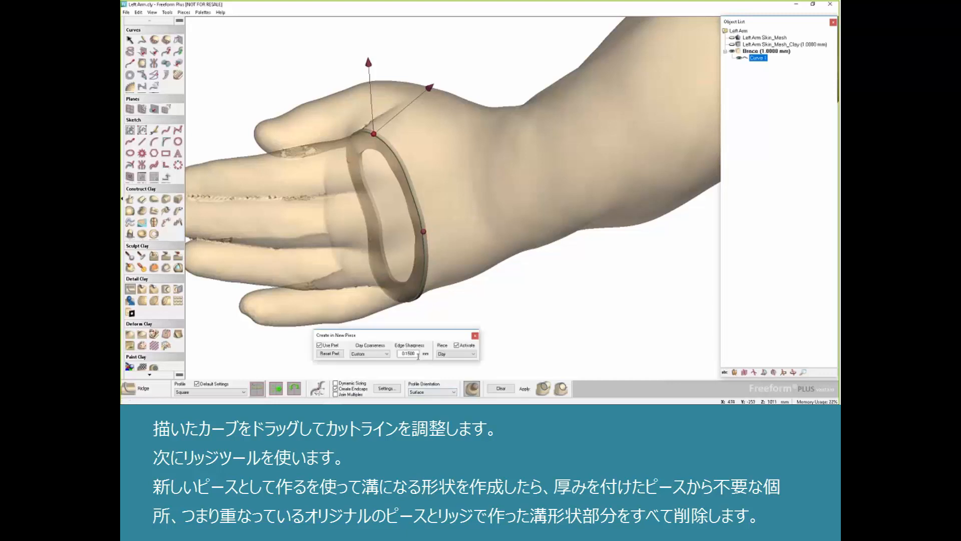
left_click(543, 390)
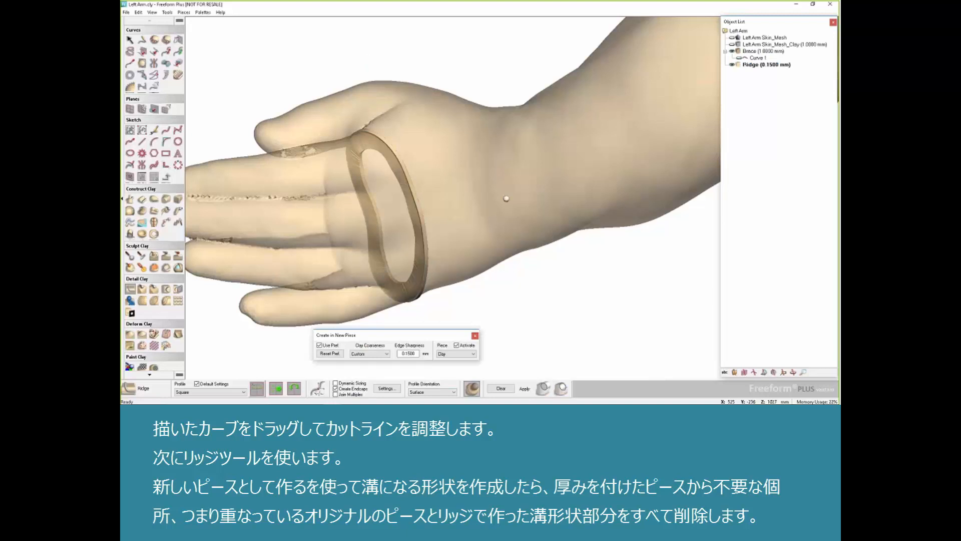
Subtract the ridge piece from the Brace piece with a Boolean Remove From operation
right_click(751, 64)
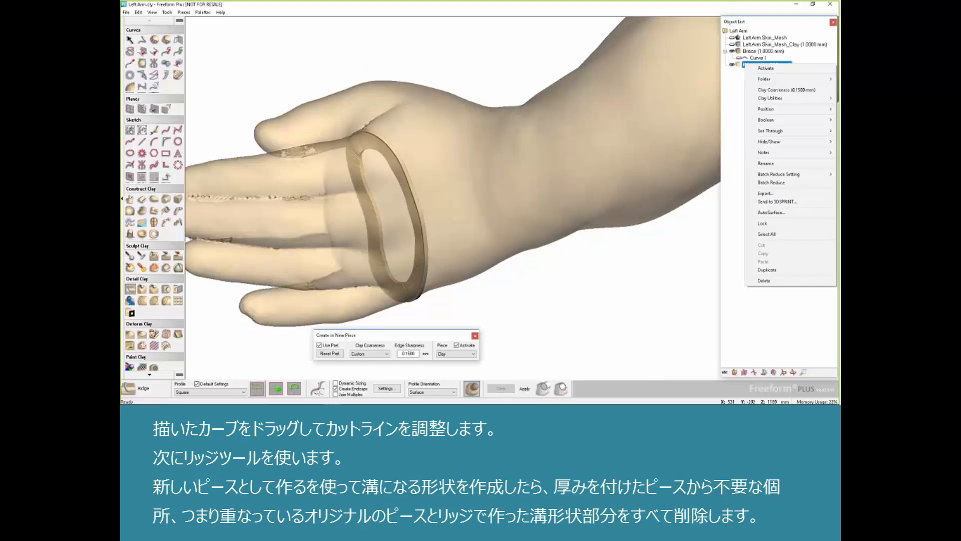
mouse_move(766, 119)
left_click(709, 128)
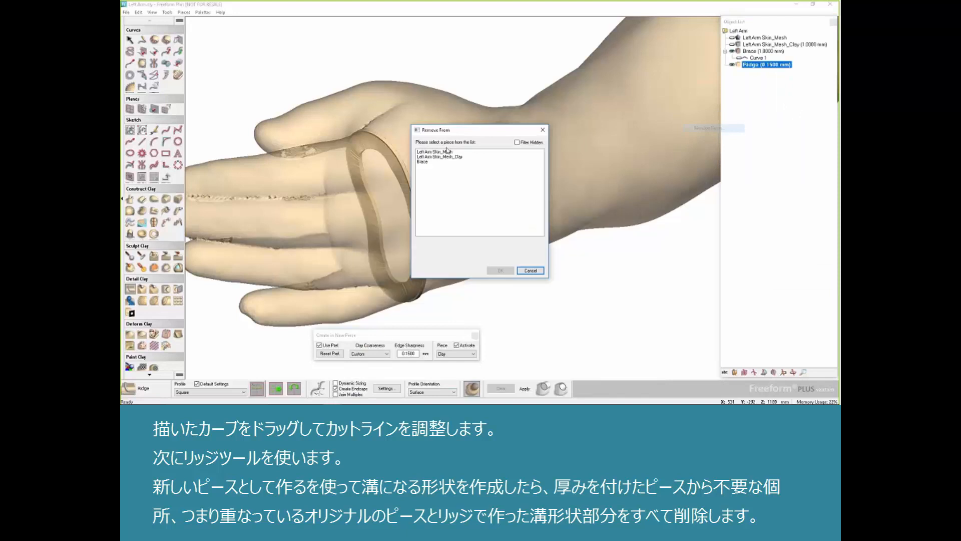
left_click(442, 162)
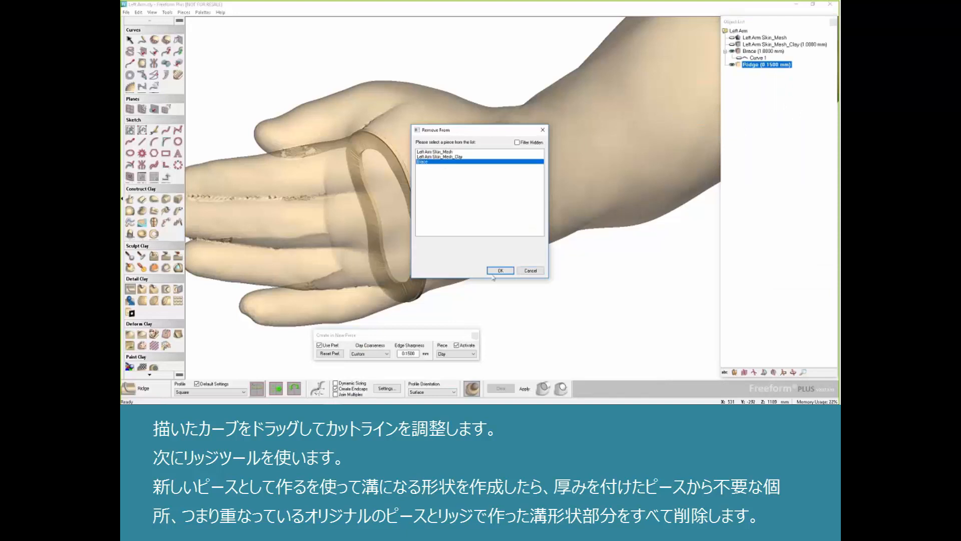
left_click(496, 272)
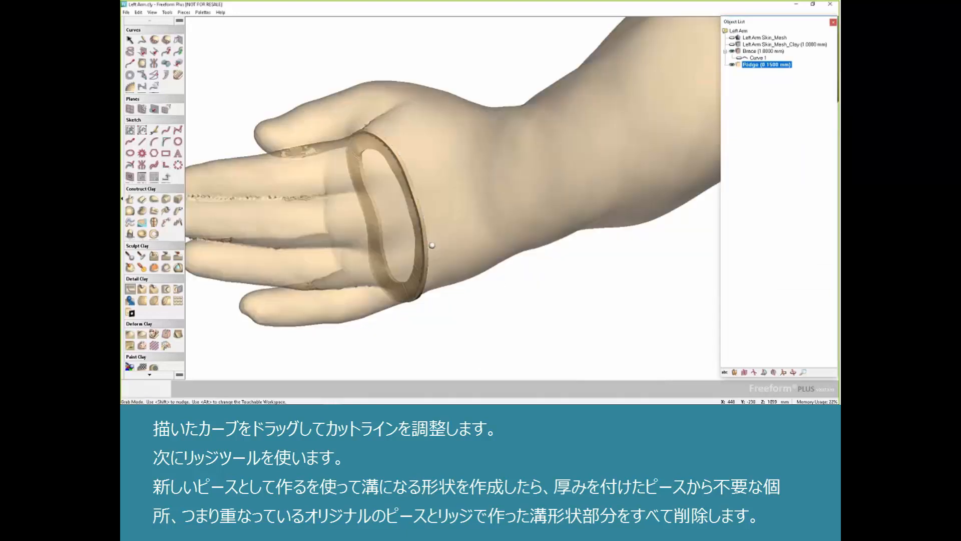
Activate the Brace piece and toggle the display of paint colors
middle_click_drag(431, 245, 517, 225)
key("p")
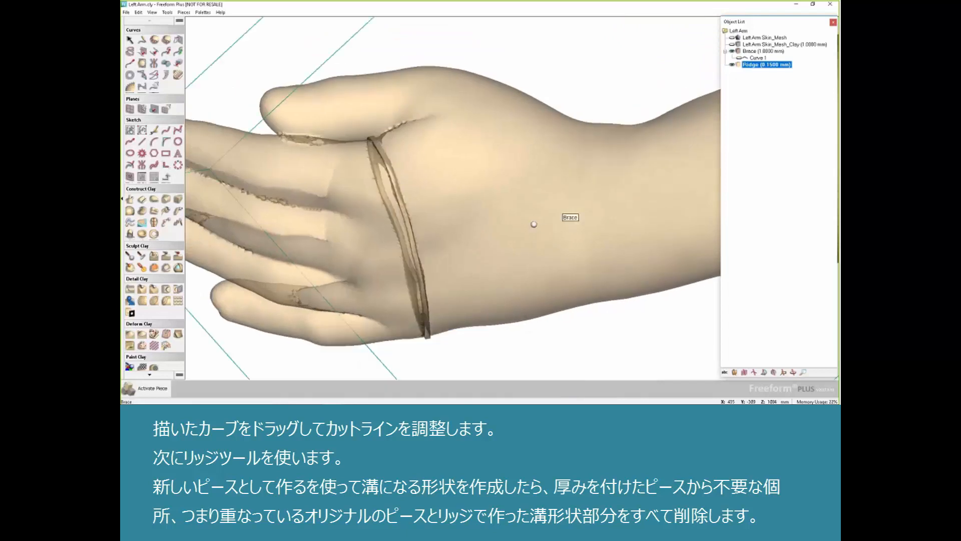
left_click(535, 223)
left_click(152, 12)
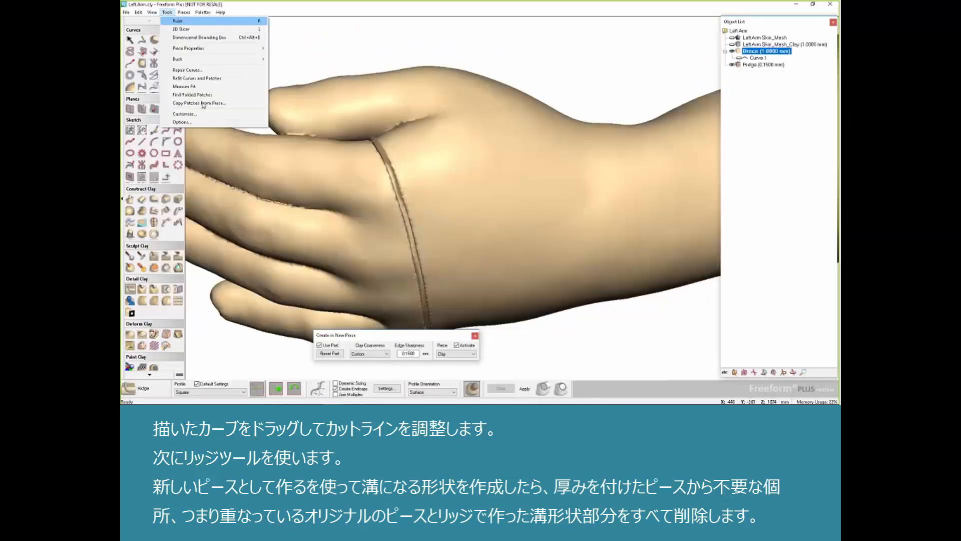
left_click(176, 114)
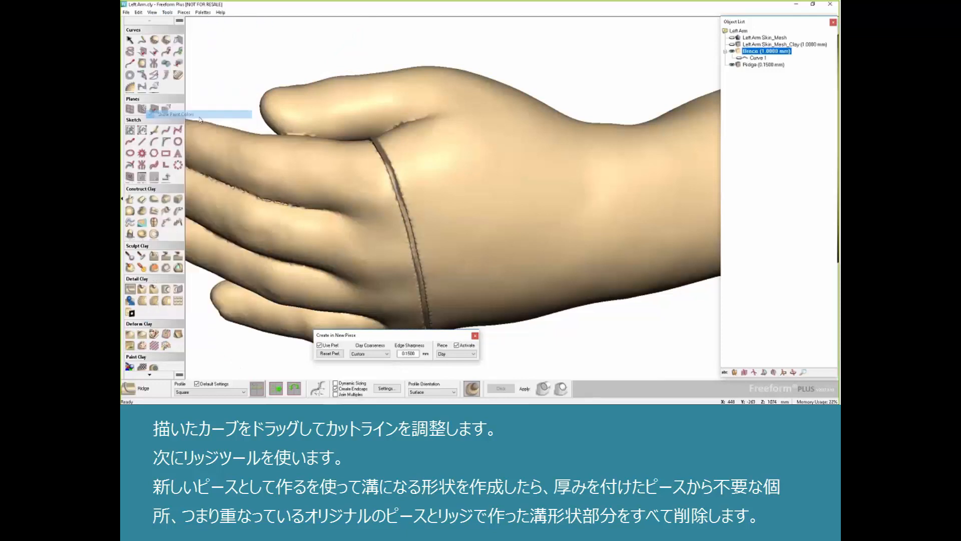
Hide the Ridge piece and show the original Left Arm Skin_Mesh_Clay piece
mouse_move(420, 235)
middle_mouse_down()
mouse_move(430, 213)
mouse_move(413, 175)
mouse_move(369, 136)
mouse_move(388, 143)
middle_mouse_up()
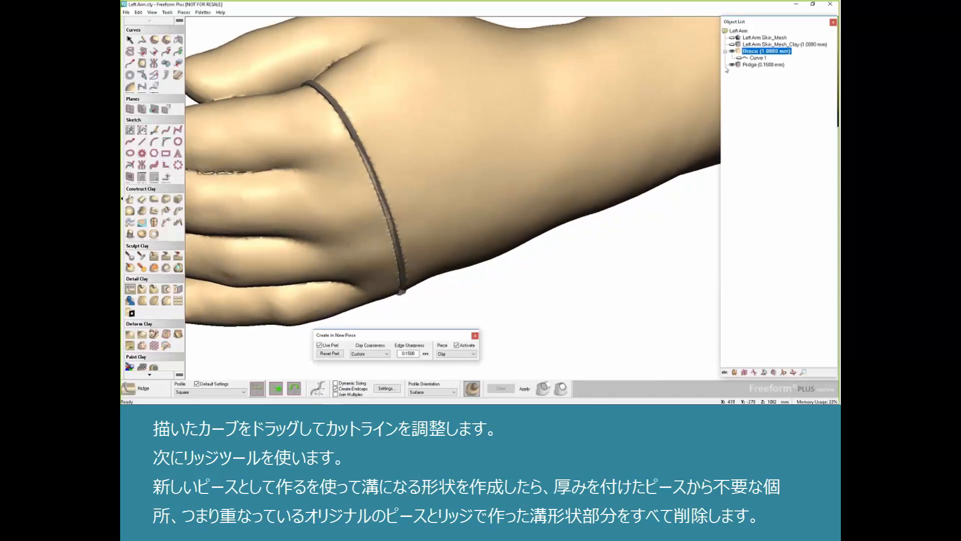
left_click(731, 66)
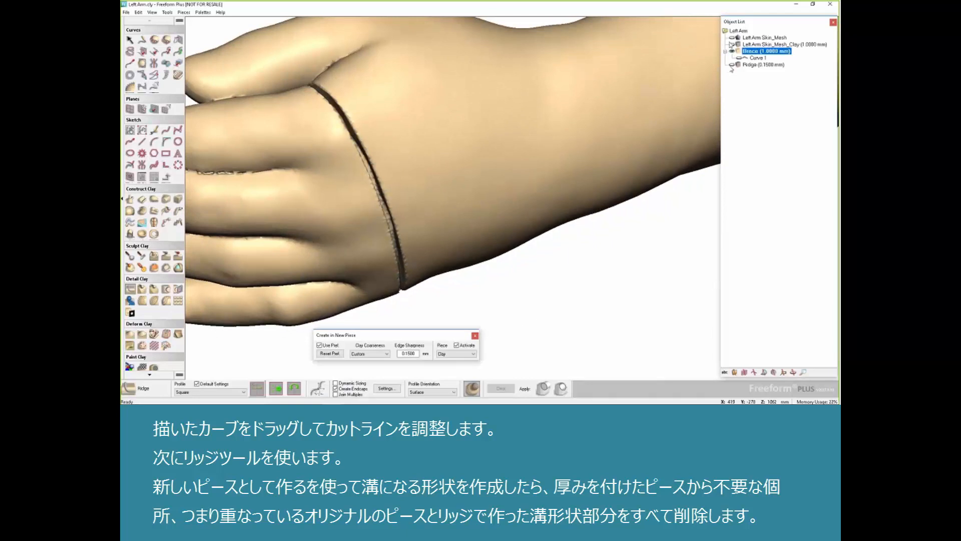
left_click(731, 44)
middle_click_drag(335, 117, 400, 163)
Subtract the Left Arm Skin_Mesh_Clay piece from the Brace piece with a Boolean Remove From operation
right_click(746, 44)
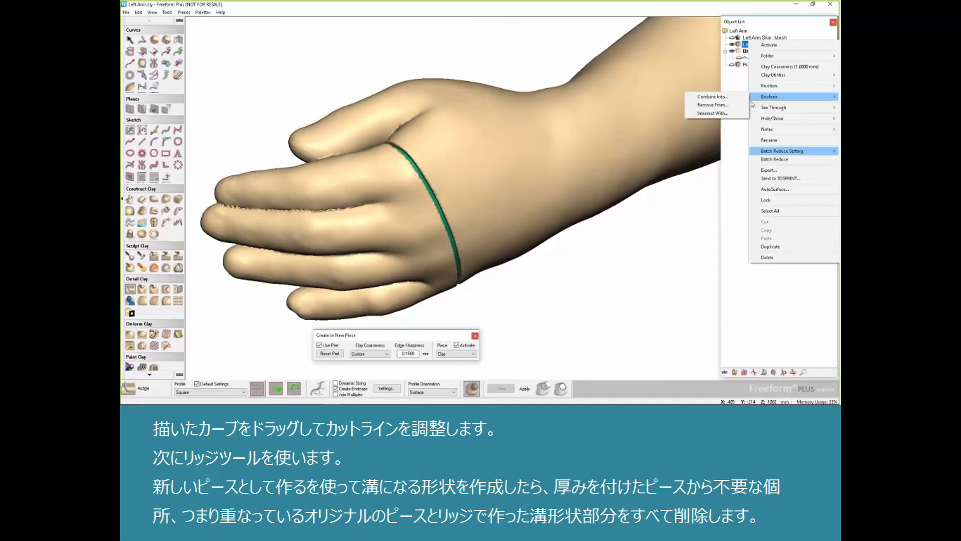
left_click(713, 105)
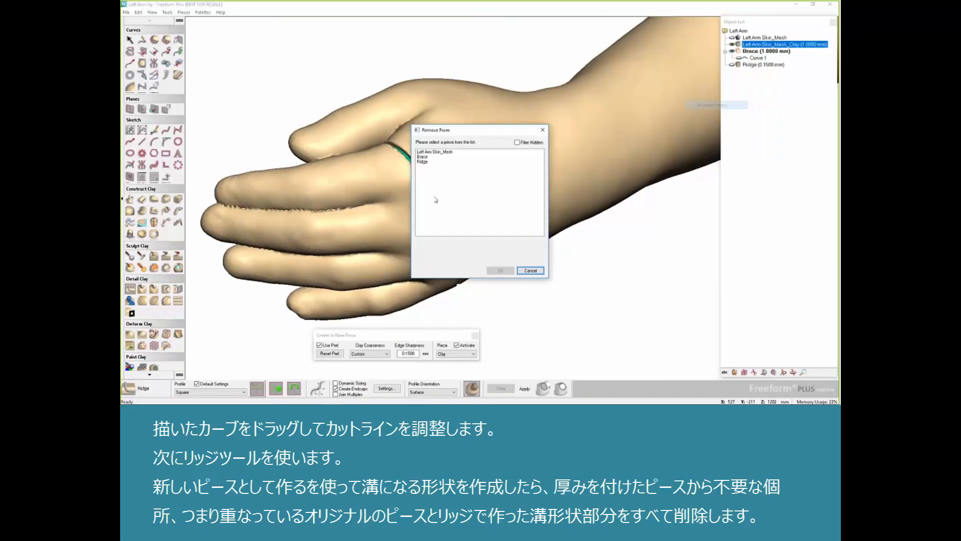
left_click(426, 159)
left_click(501, 270)
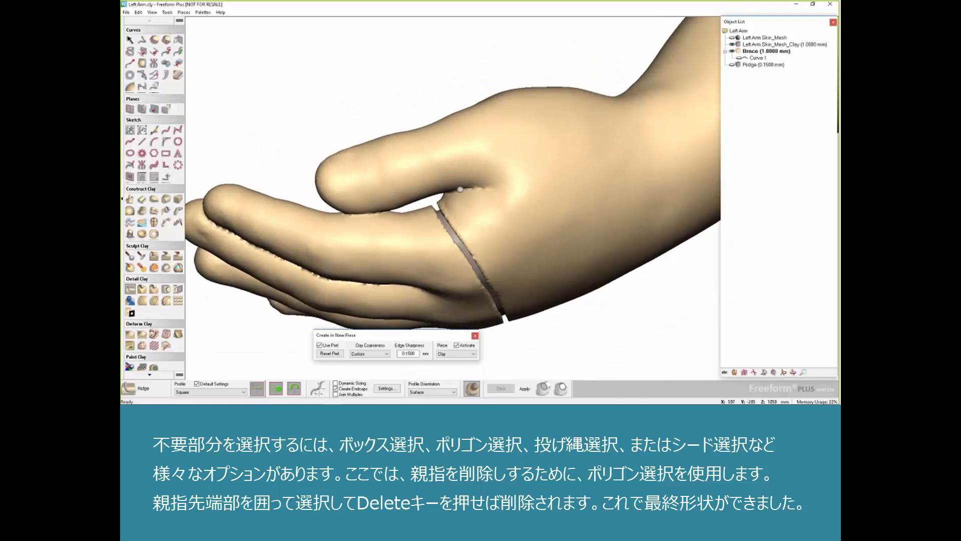
Enclose the thumb tip in a polygon clay selection ending at the thumb's base and delete the selected Brace clay
scroll(162, 376, "down", 1)
scroll(161, 377, "down", 3)
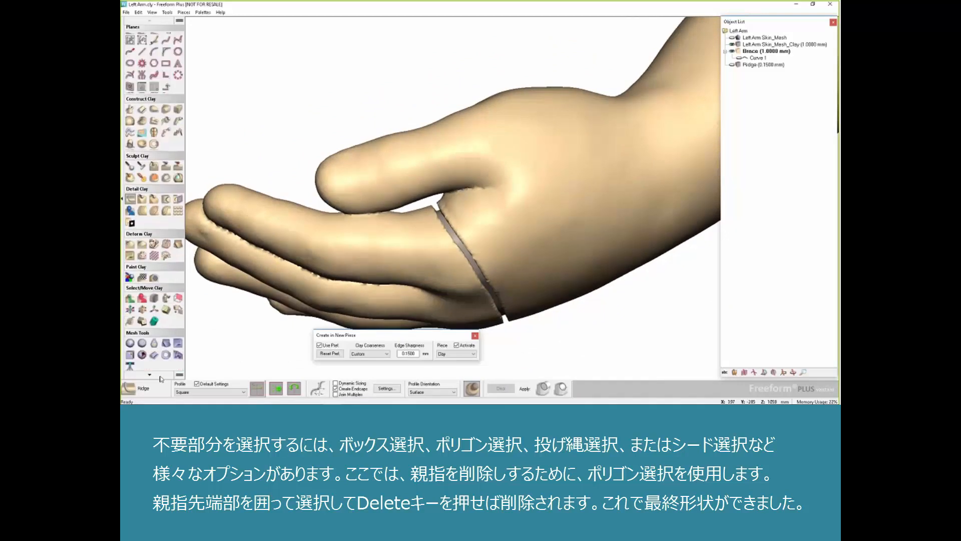
left_click(130, 297)
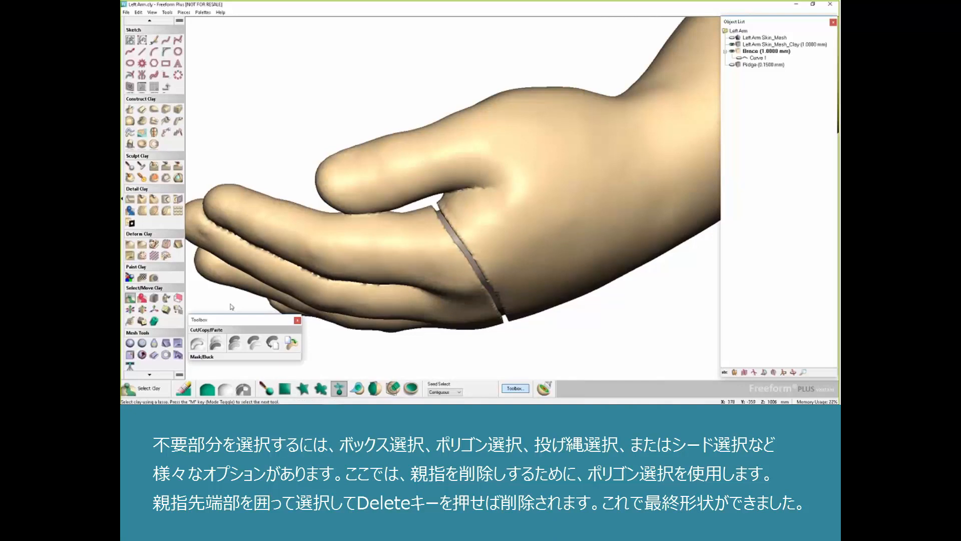
key("space")
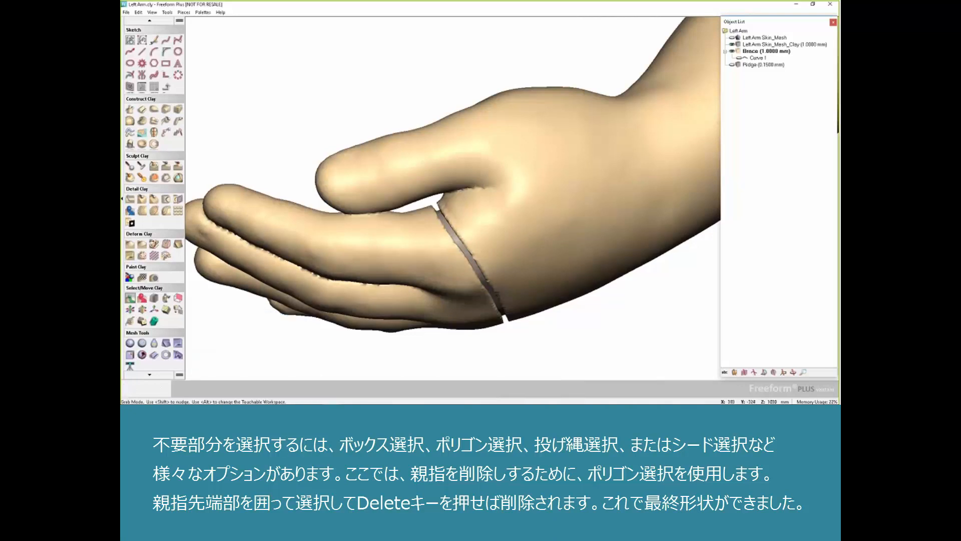
key("space")
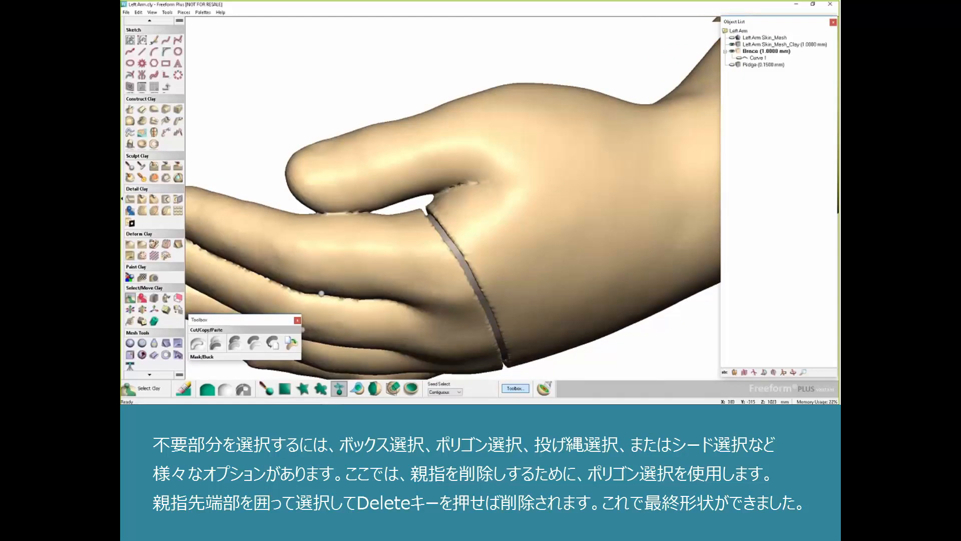
left_click(302, 388)
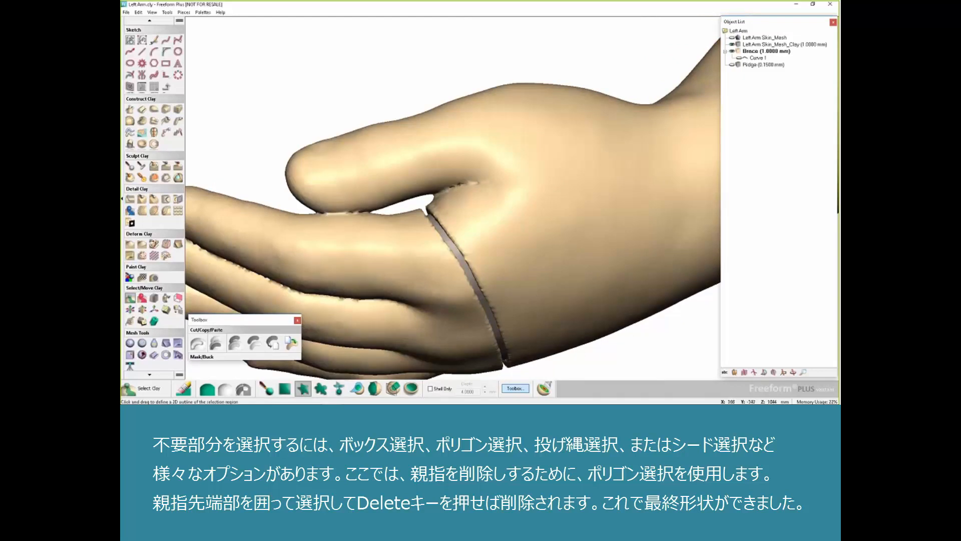
left_click(422, 202)
left_click(426, 103)
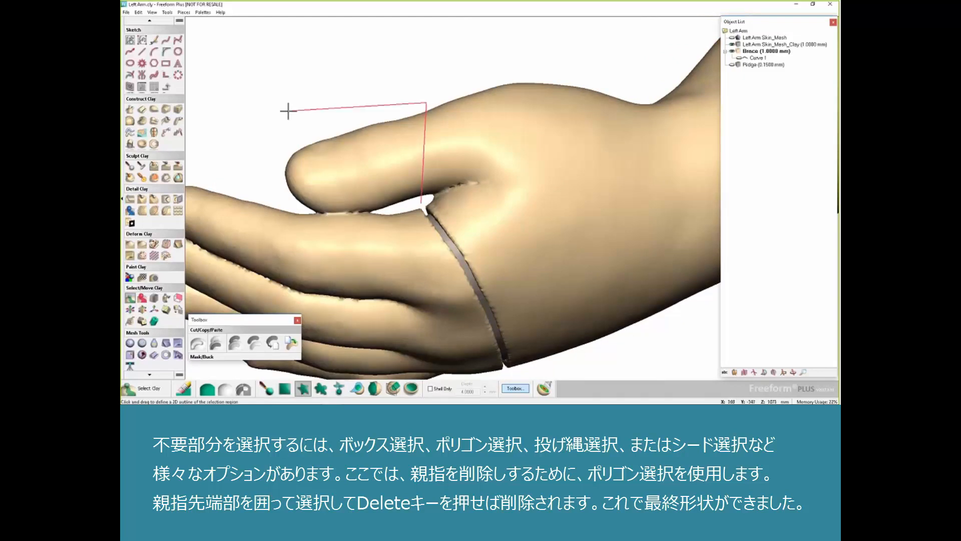
left_click(267, 114)
left_click(270, 229)
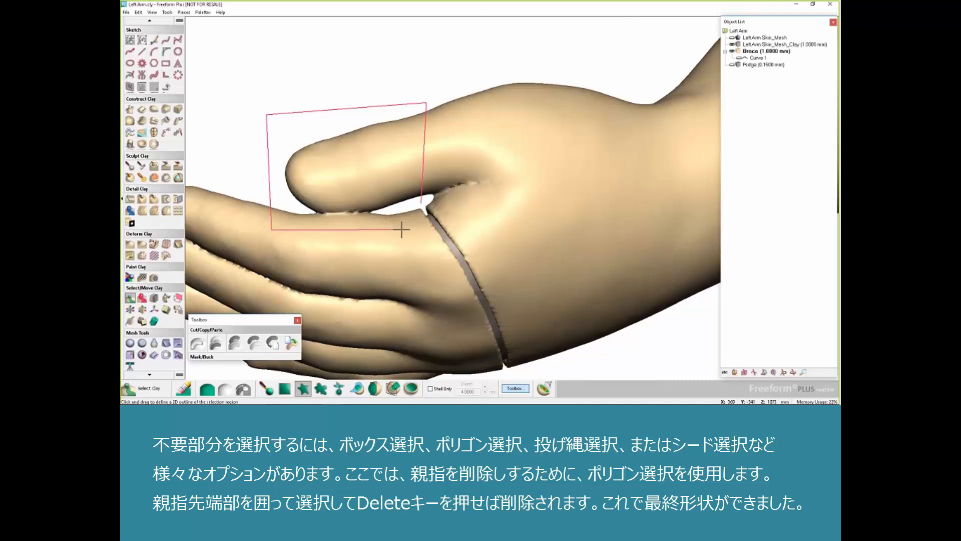
double_click(406, 229)
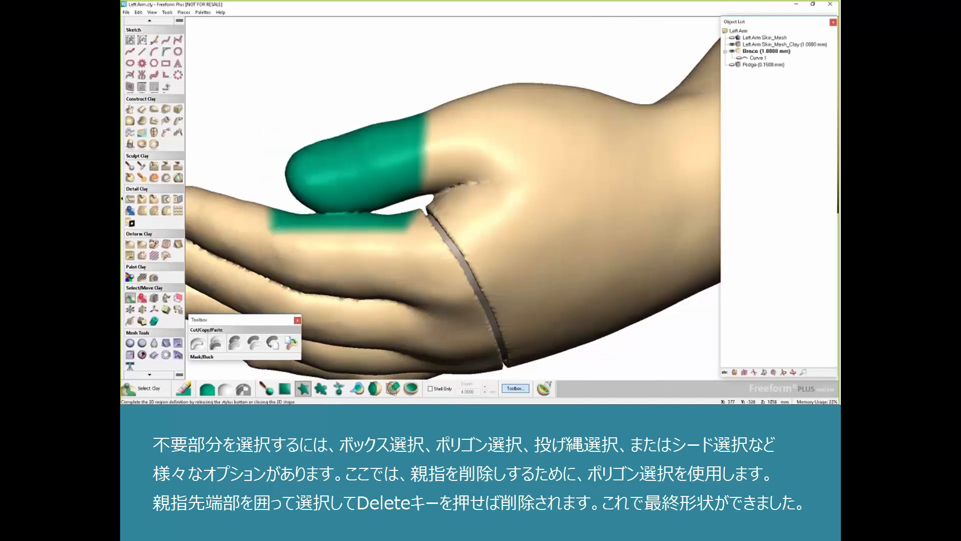
key("Delete")
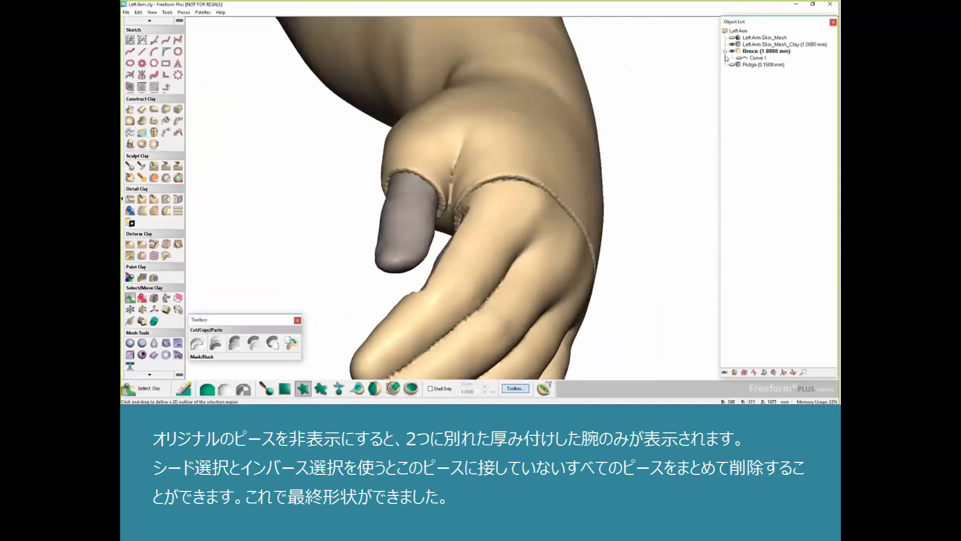
Hide the original arm clay and delete the finger portion of the Brace by seed-selecting the forearm shell and inverting the selection
key("Delete")
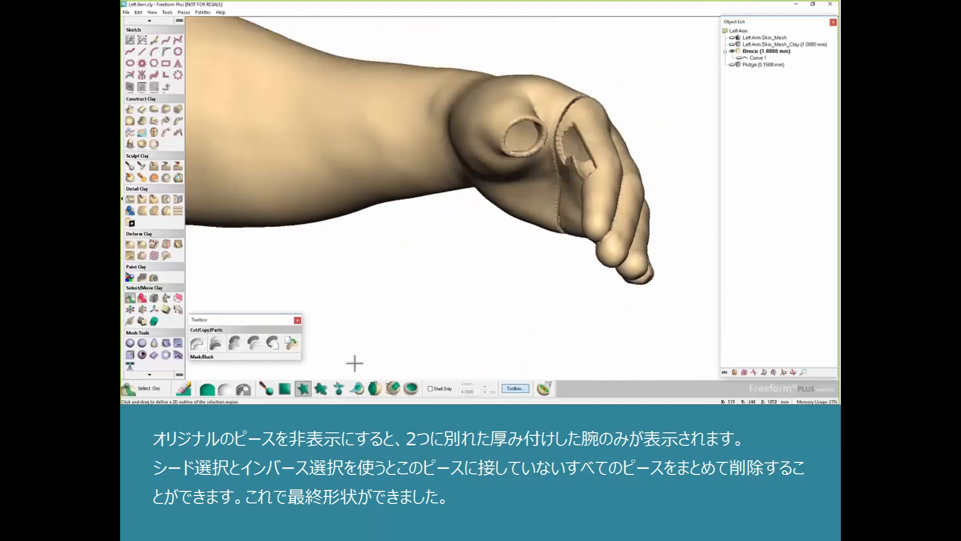
left_click(340, 389)
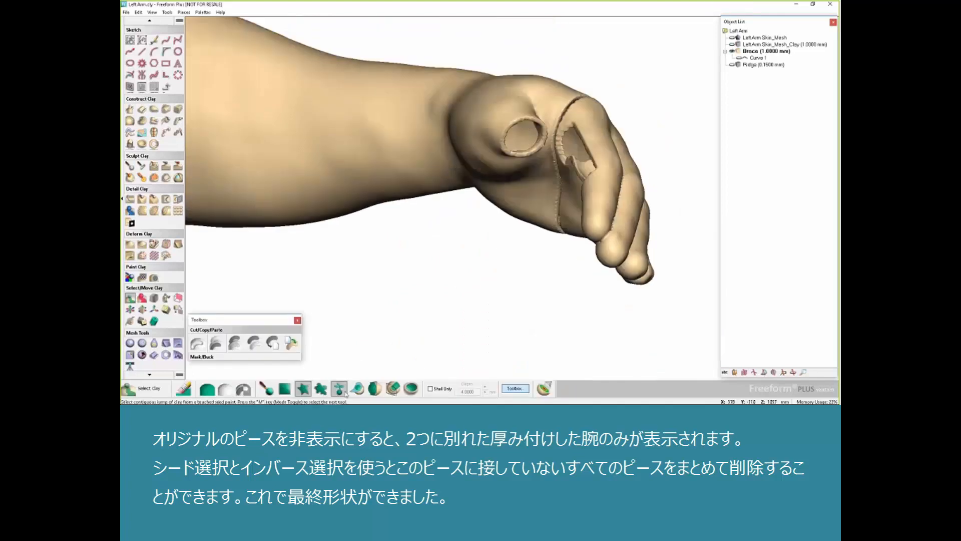
left_click(339, 389)
left_click(400, 105)
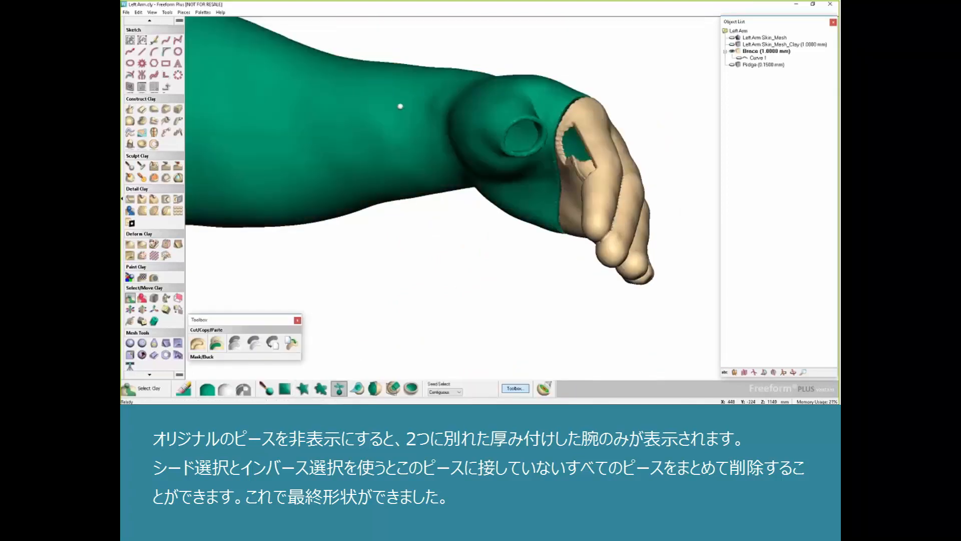
left_click(243, 389)
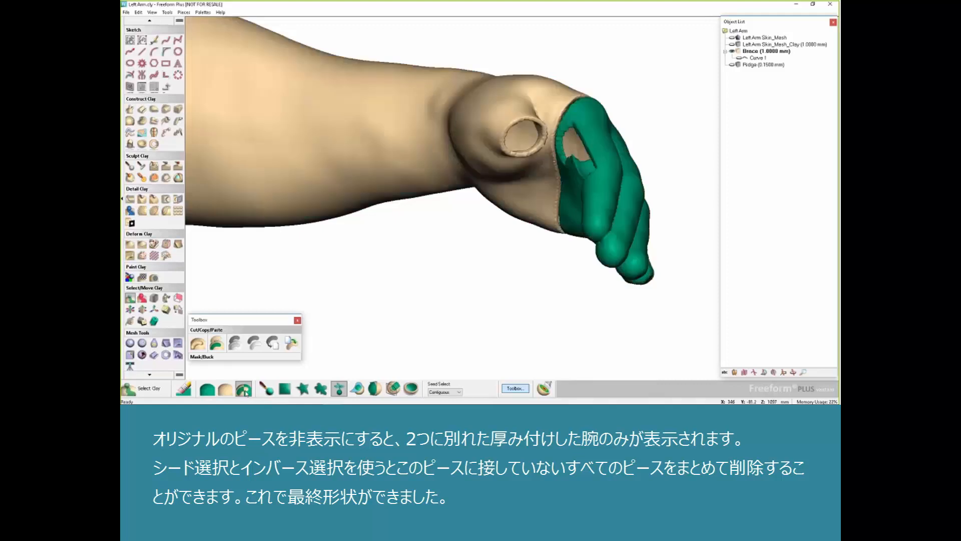
key("Delete")
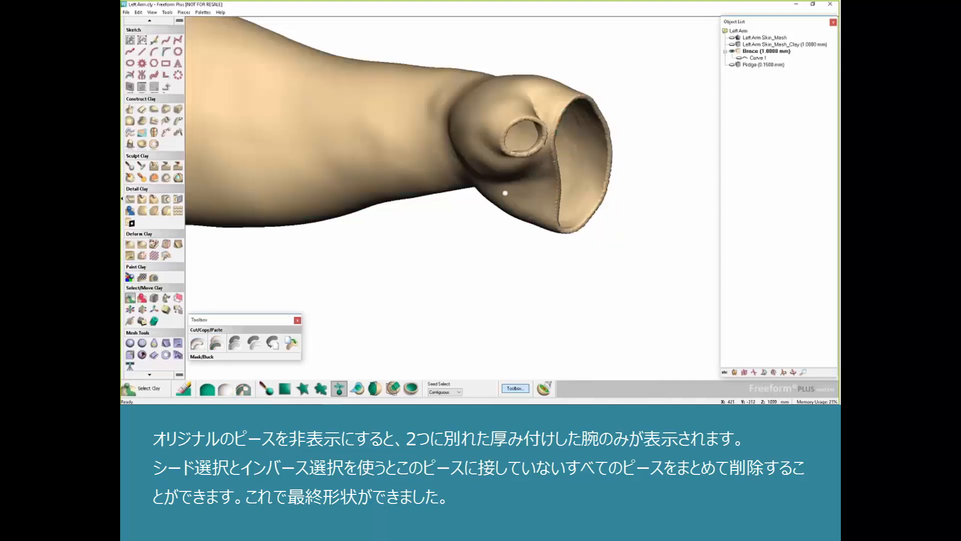
key("Escape")
Mask the entire Brace clay, including the thin rims around the thumb and hand openings
middle_click_drag(401, 203, 443, 240)
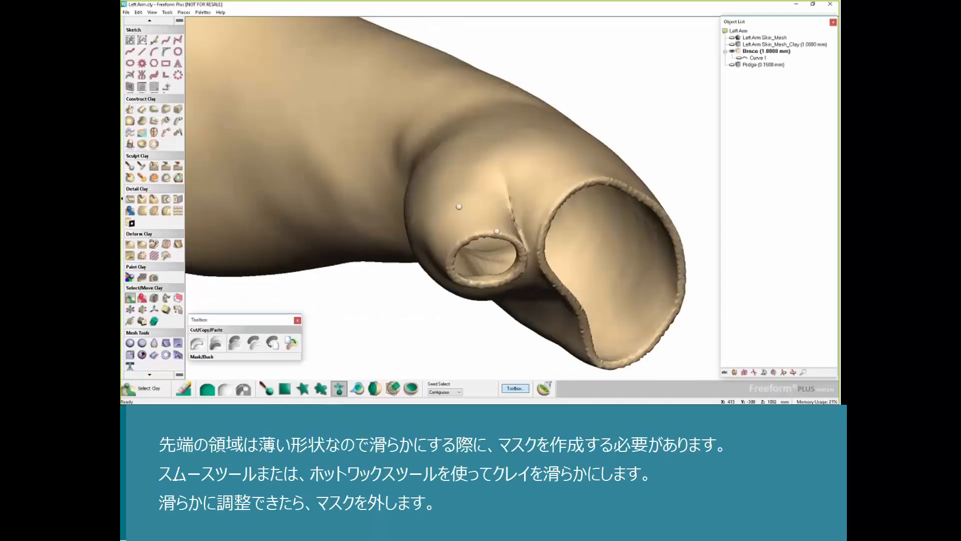
middle_click_drag(454, 210, 437, 225)
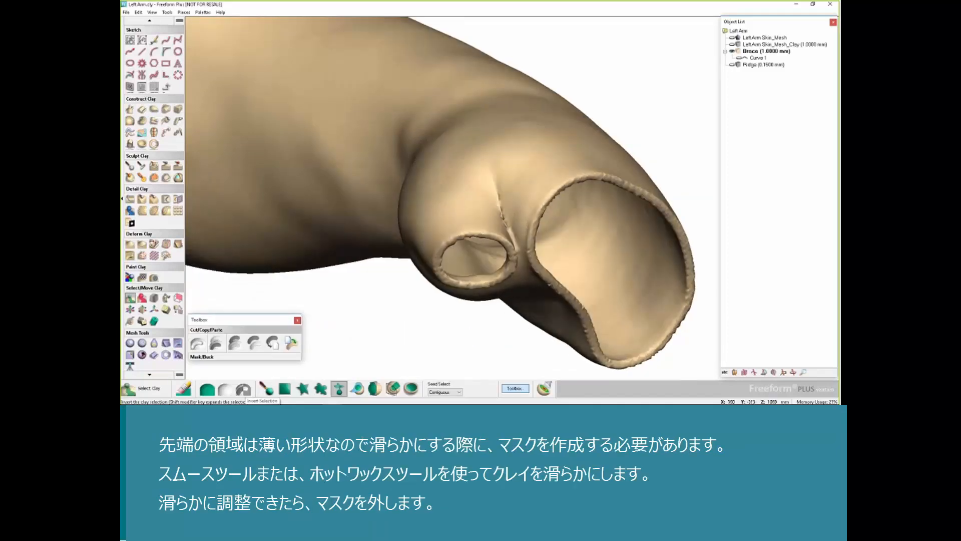
left_click(142, 297)
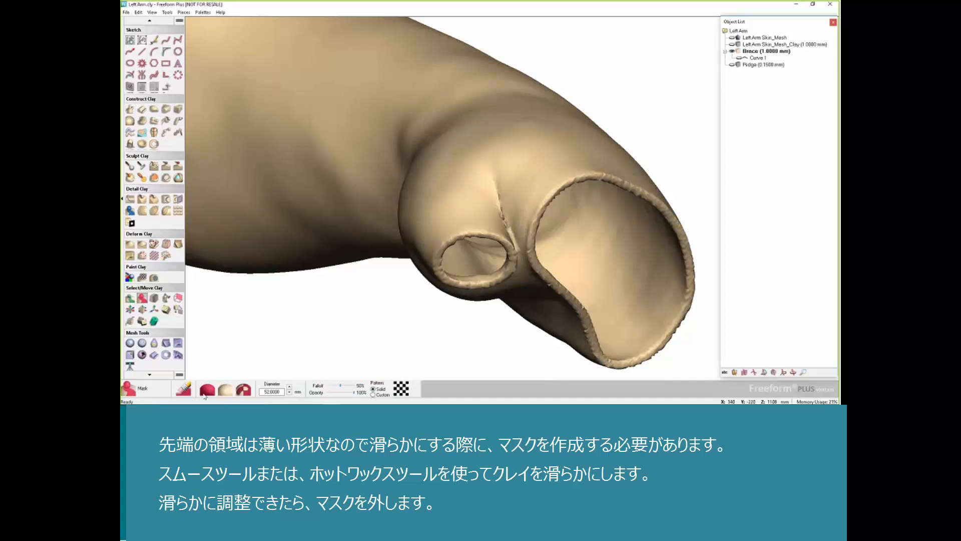
left_click(205, 394)
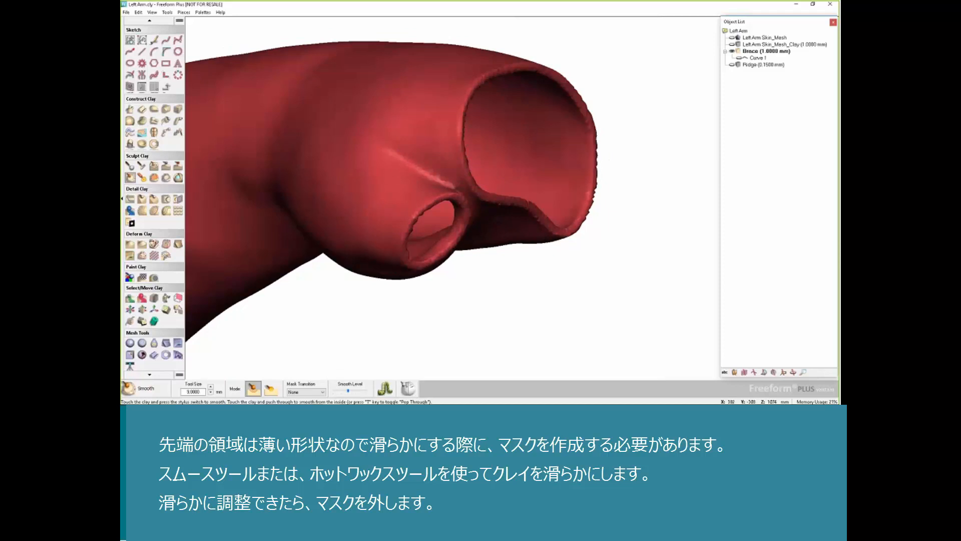
Smooth the Brace clay along the crease between the thumb and hand openings
middle_click_drag(468, 192, 388, 150)
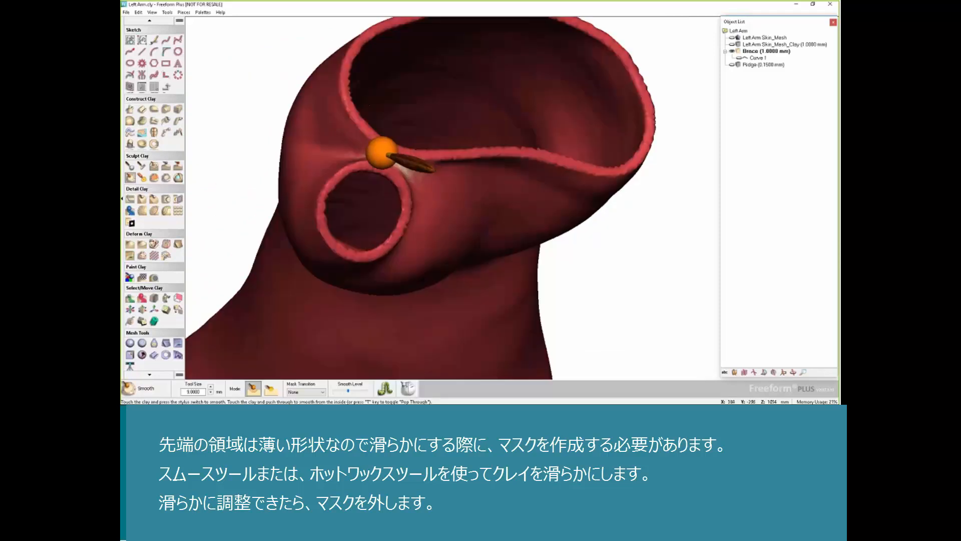
left_click_drag(382, 153, 316, 135)
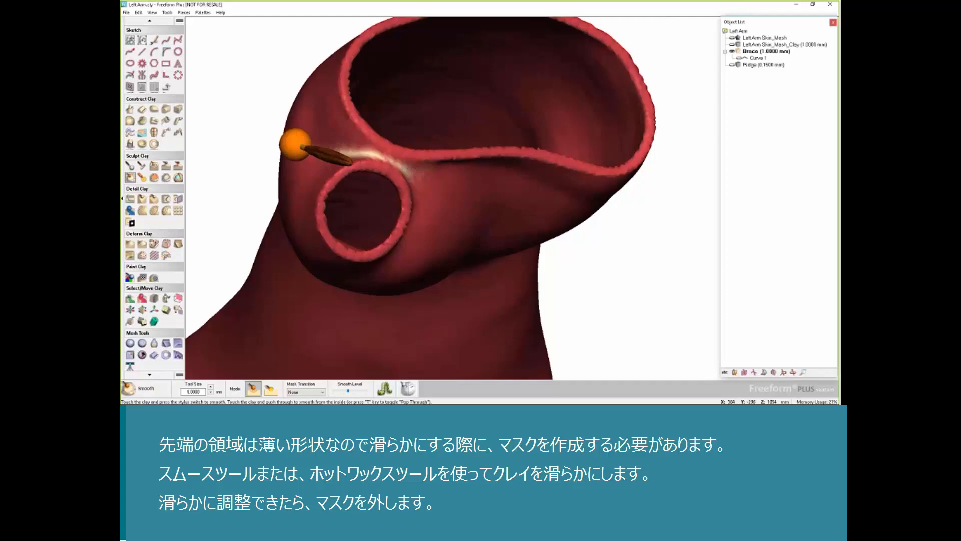
left_click_drag(427, 182, 395, 157)
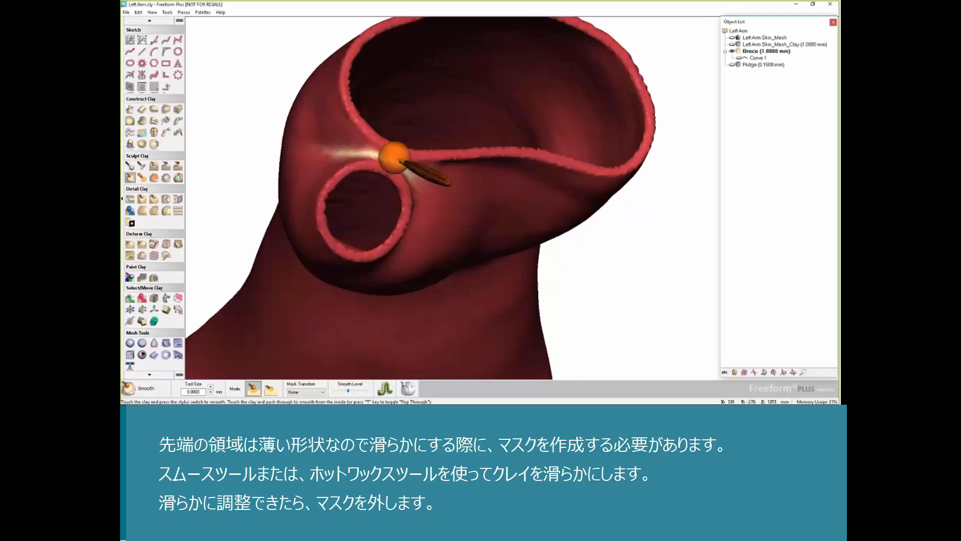
Clear the entire mask from the Brace clay
middle_click_drag(395, 157, 401, 200)
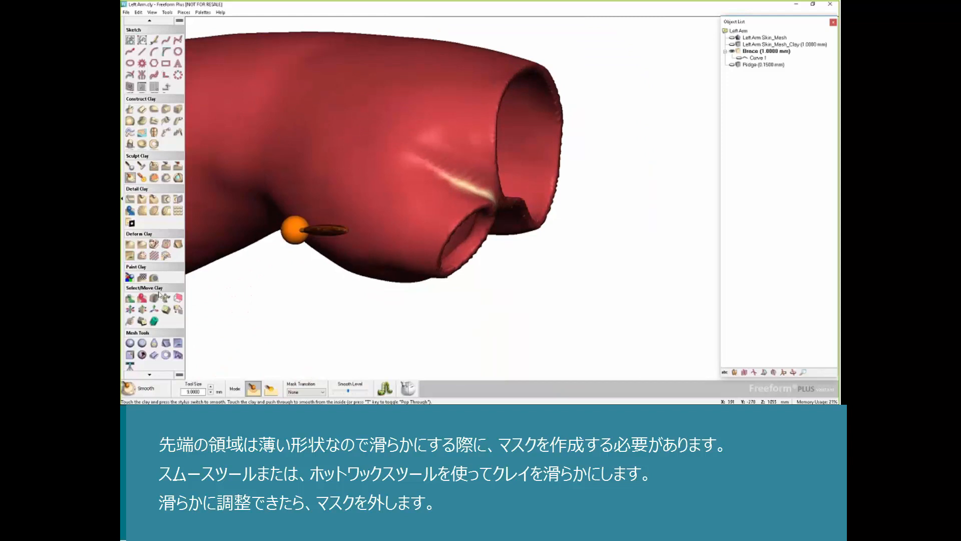
left_click(143, 298)
left_click(225, 390)
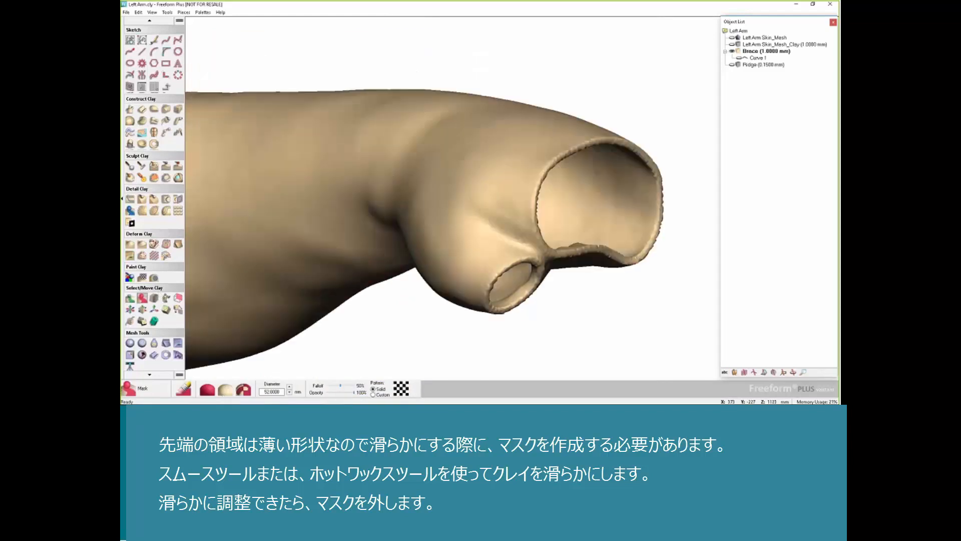
Create a sketch plane facing the current side view and touching the Brace clay
middle_click_drag(491, 192, 441, 183)
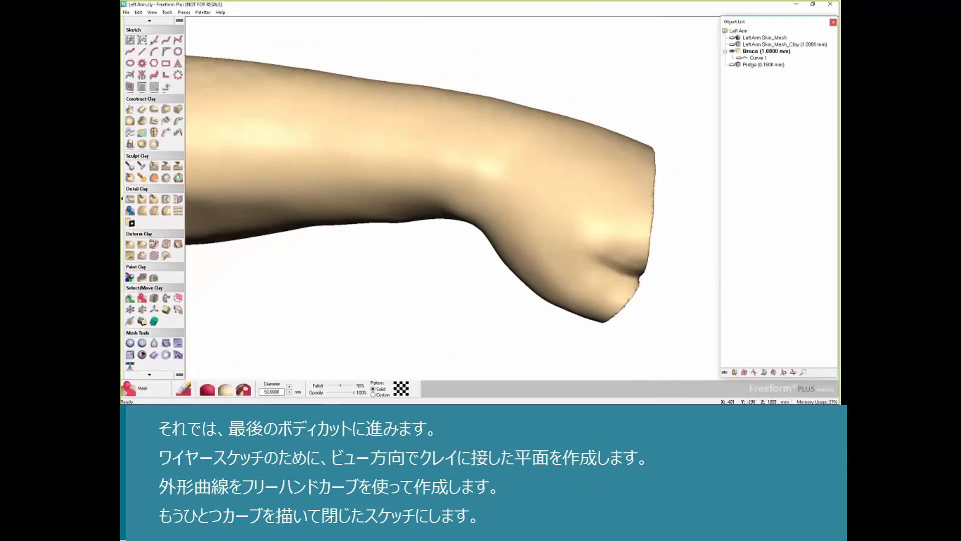
middle_click_drag(444, 191, 255, 201)
scroll(471, 213, "up", 2)
left_click(155, 21)
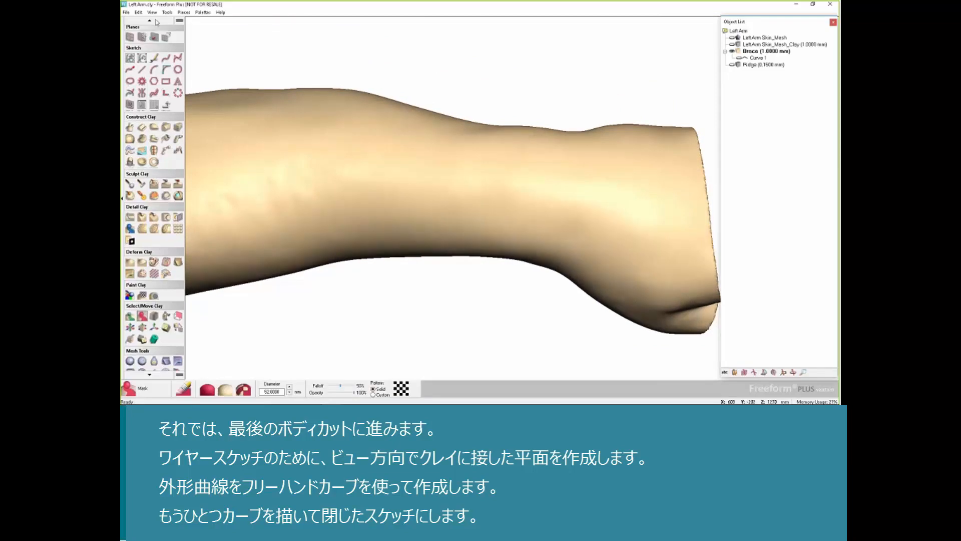
left_click(142, 37)
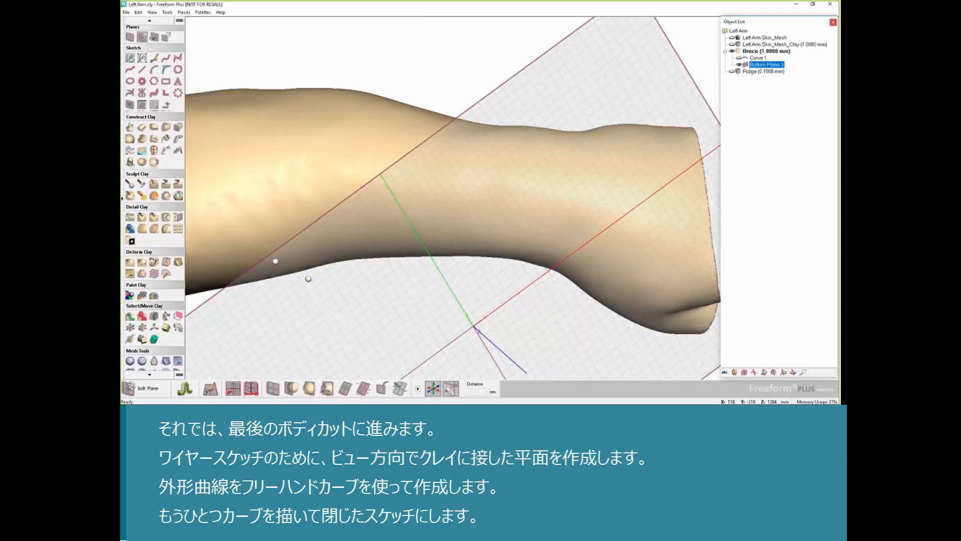
left_click(291, 389)
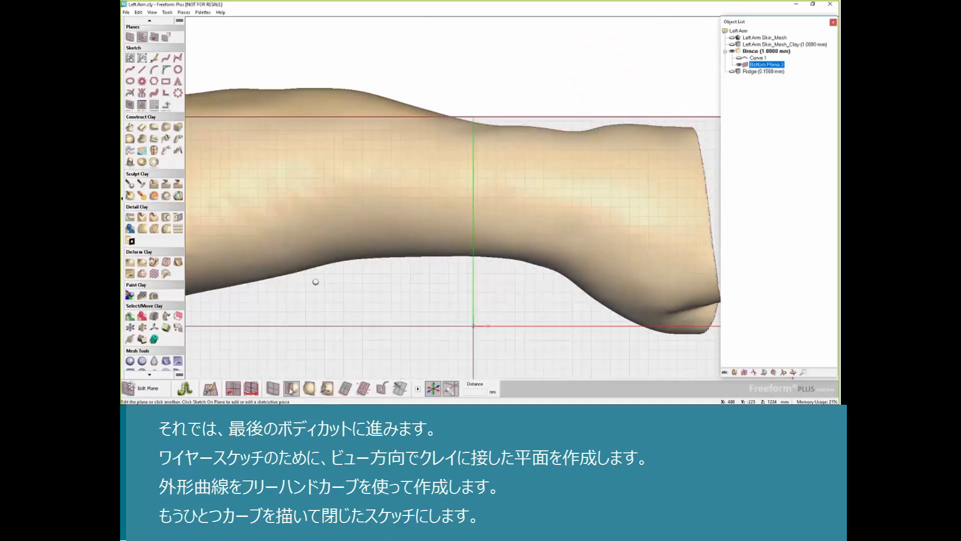
Draw a freehand curve across the mid-forearm from the lower edge to the upper edge, bowing toward the elbow
left_click(166, 62)
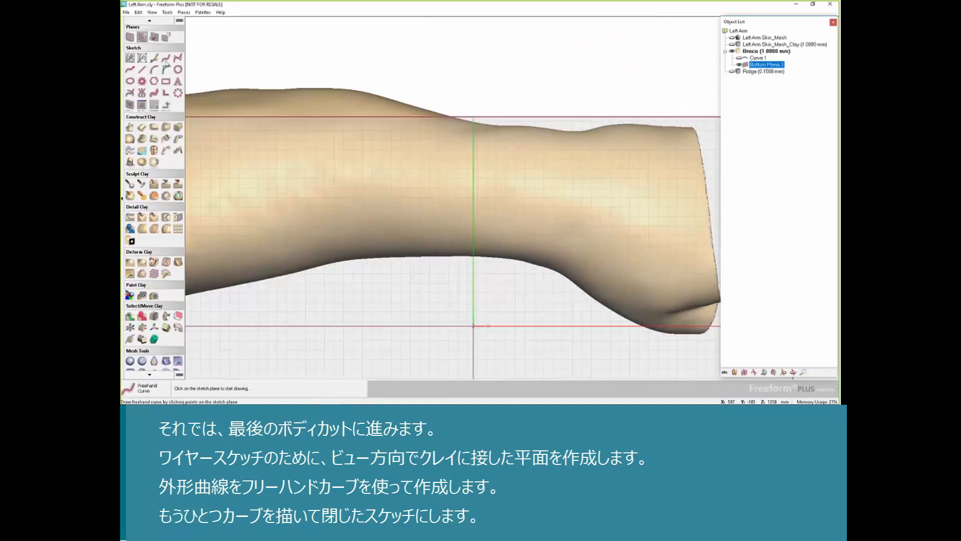
mouse_move(453, 241)
middle_mouse_down()
mouse_move(495, 125)
mouse_move(506, 206)
middle_mouse_up()
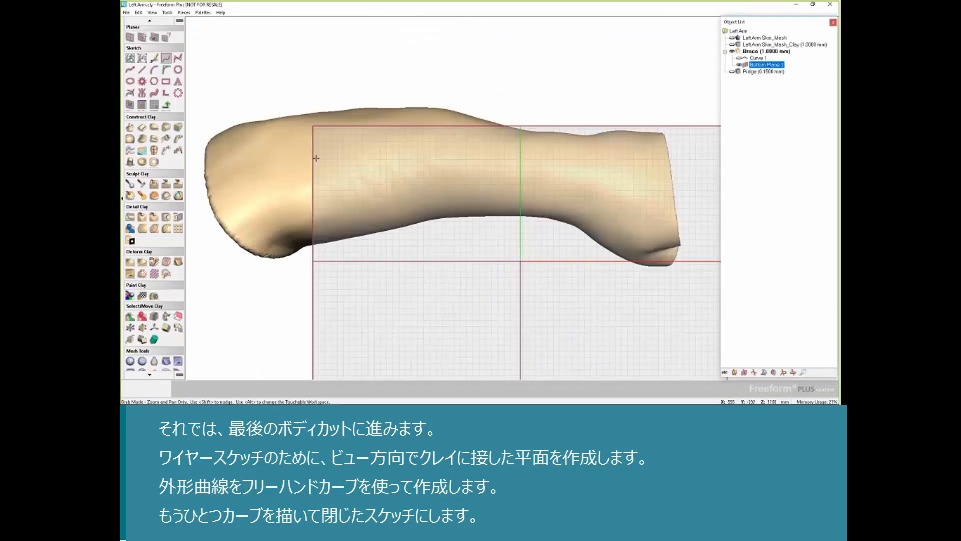
middle_click_drag(315, 157, 247, 119)
scroll(607, 222, "up", 2)
mouse_move(451, 197)
left_mouse_down()
mouse_move(422, 141)
mouse_move(420, 79)
mouse_move(470, 38)
mouse_move(461, 46)
left_mouse_up()
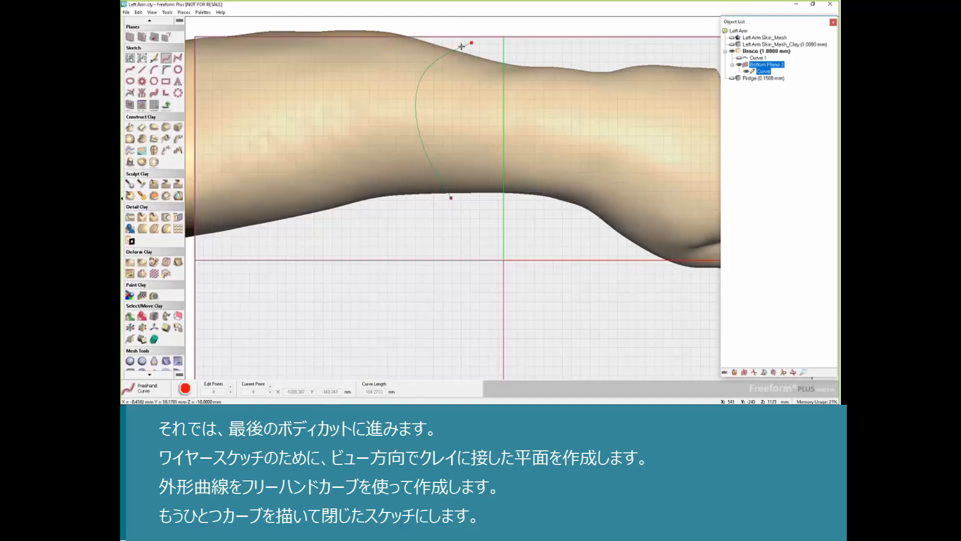
Draw a second freehand curve looping around the elbow end between the first curve's endpoints to close the sketch
scroll(420, 142, "down", 3)
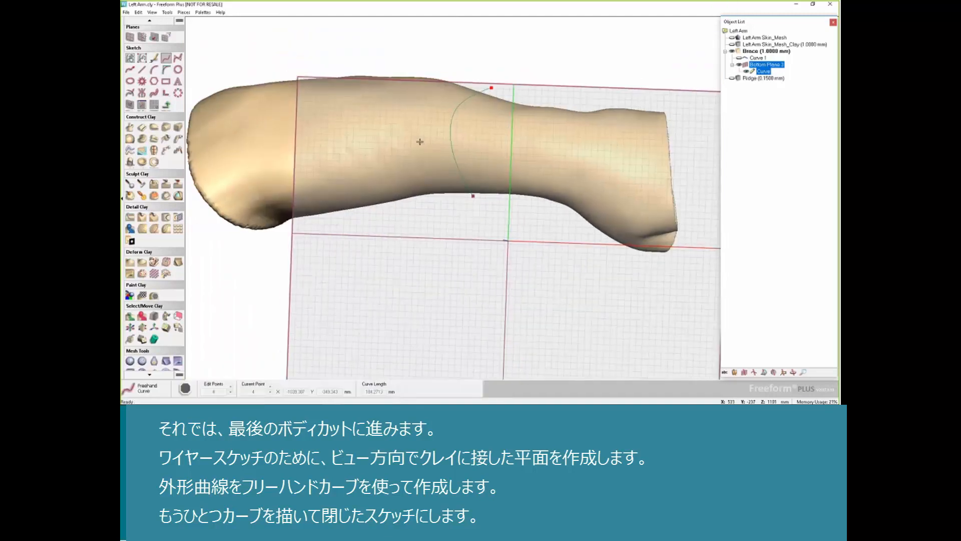
left_click(473, 196)
mouse_move(379, 226)
left_mouse_down()
mouse_move(281, 245)
mouse_move(240, 240)
mouse_move(225, 191)
mouse_move(258, 108)
mouse_move(408, 75)
mouse_move(545, 106)
left_mouse_up()
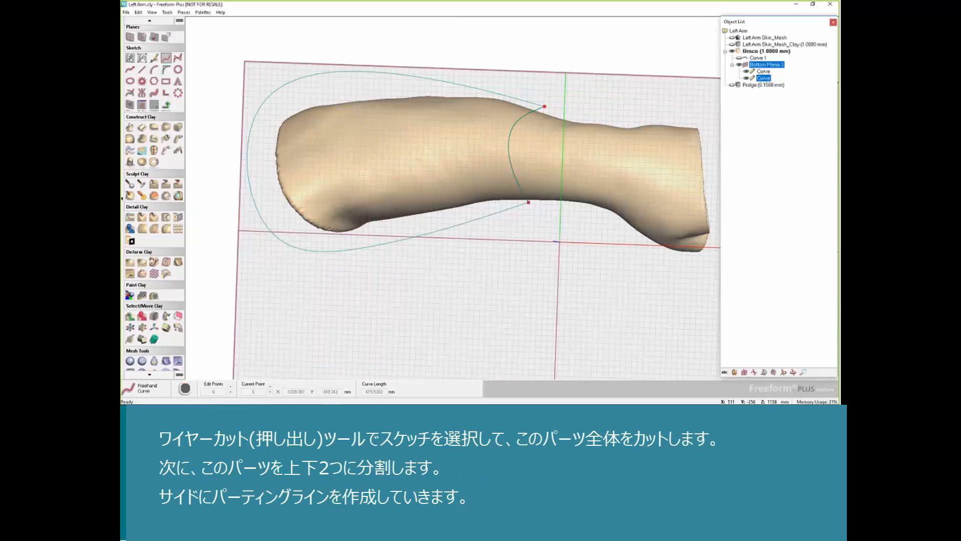
Cut away the elbow-side portion of the Brace with Wire Cut Clay, extruding the closed sketch through the whole piece
left_click(142, 127)
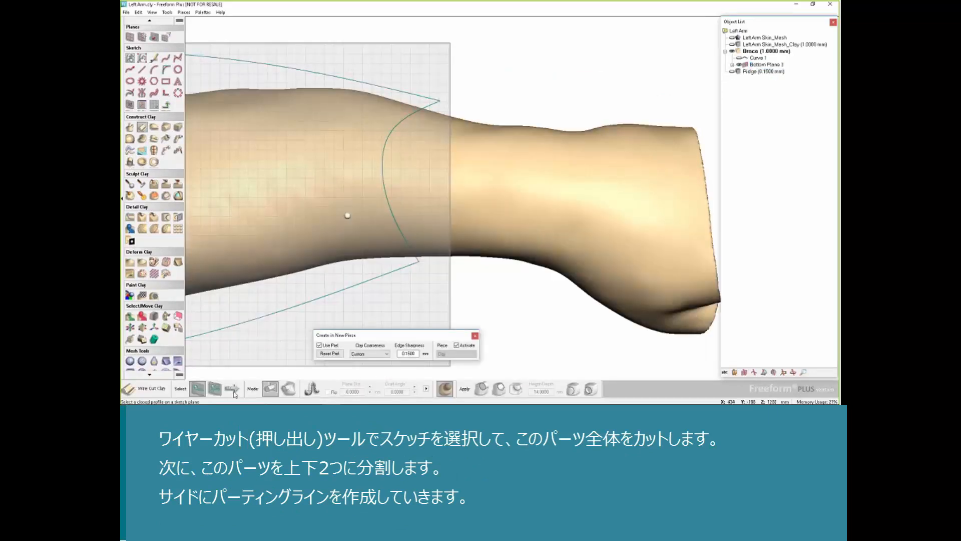
left_click(387, 192)
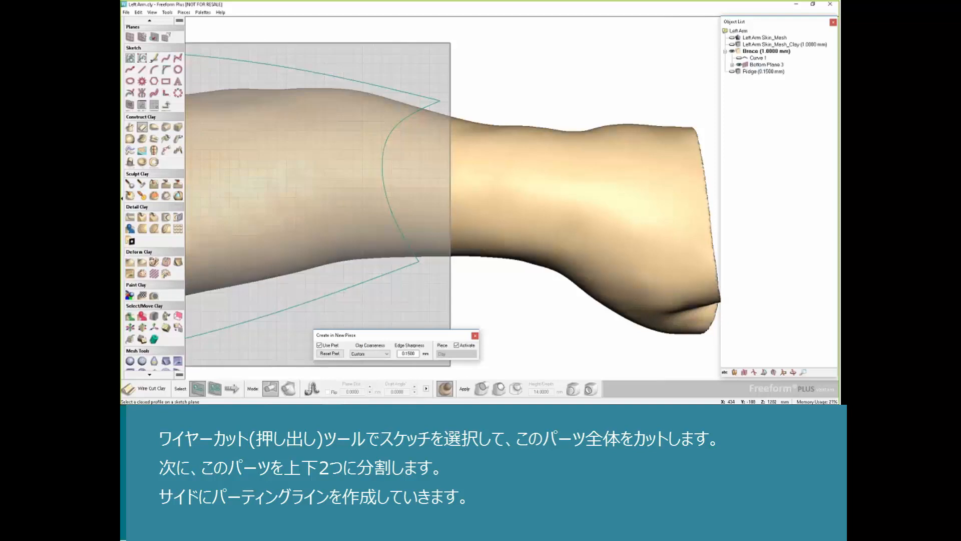
left_click(499, 389)
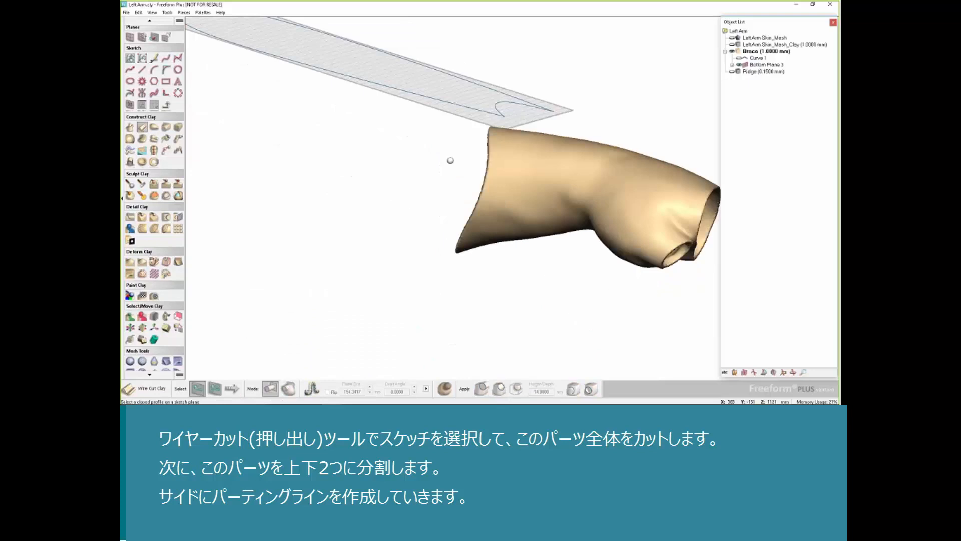
Hide the forearm cut's sketch plane and show the Left Arm Skin_Mesh_Clay piece
middle_click_drag(451, 160, 383, 170)
left_click(740, 65)
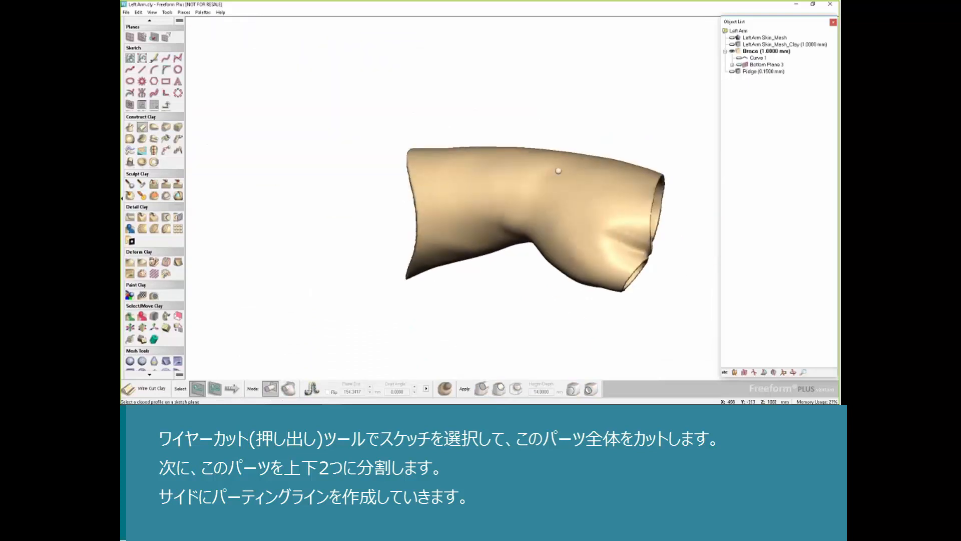
middle_click_drag(558, 171, 585, 164)
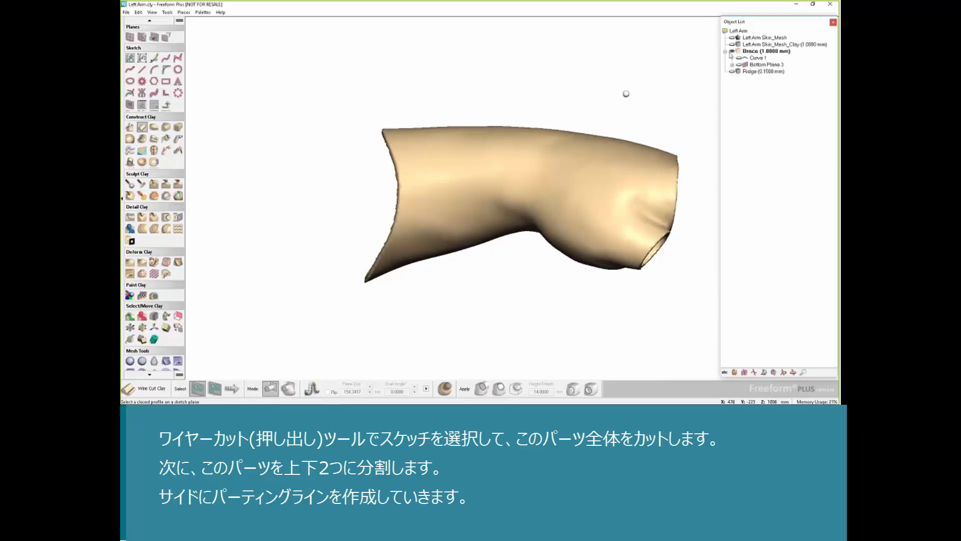
left_click(731, 44)
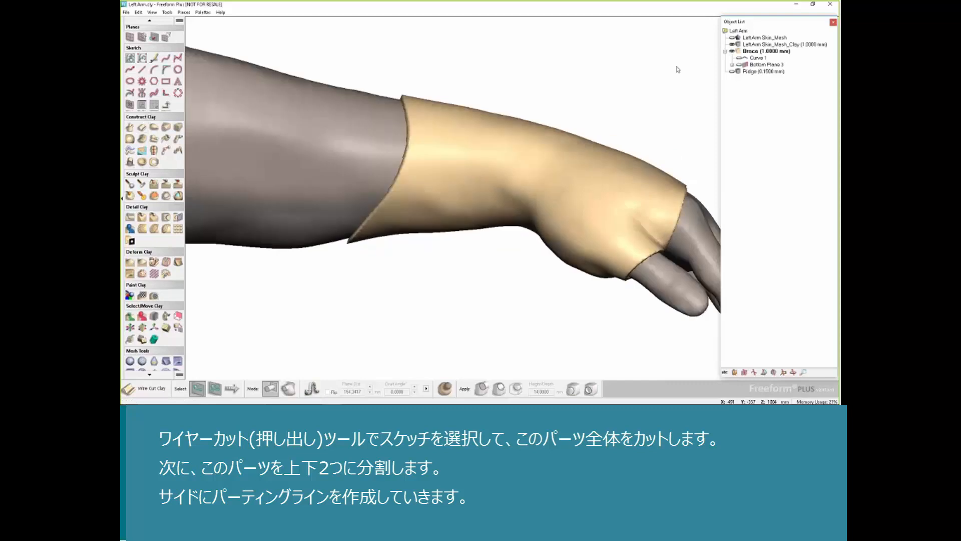
Create a sketch plane facing the view on the little-finger side of the Brace
middle_click_drag(591, 165, 494, 157)
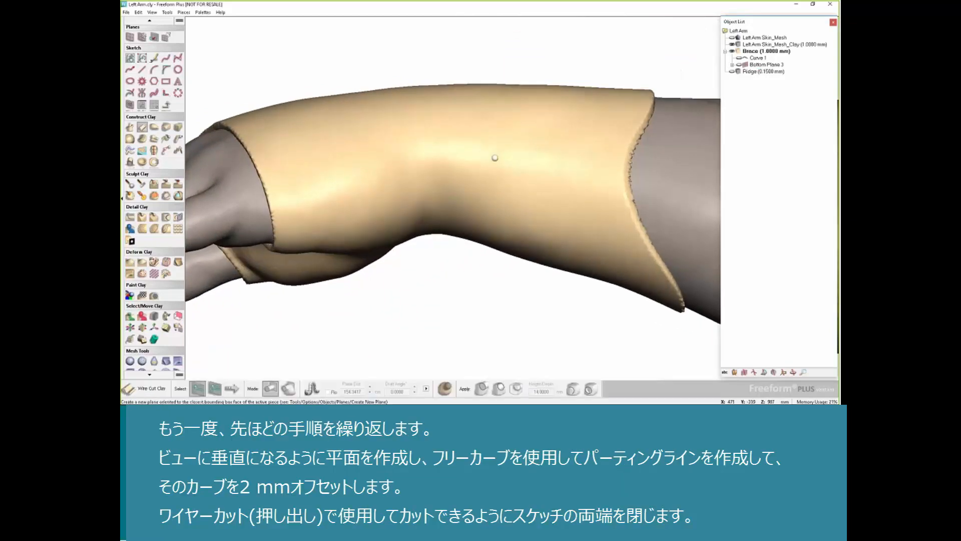
key("p")
key("v")
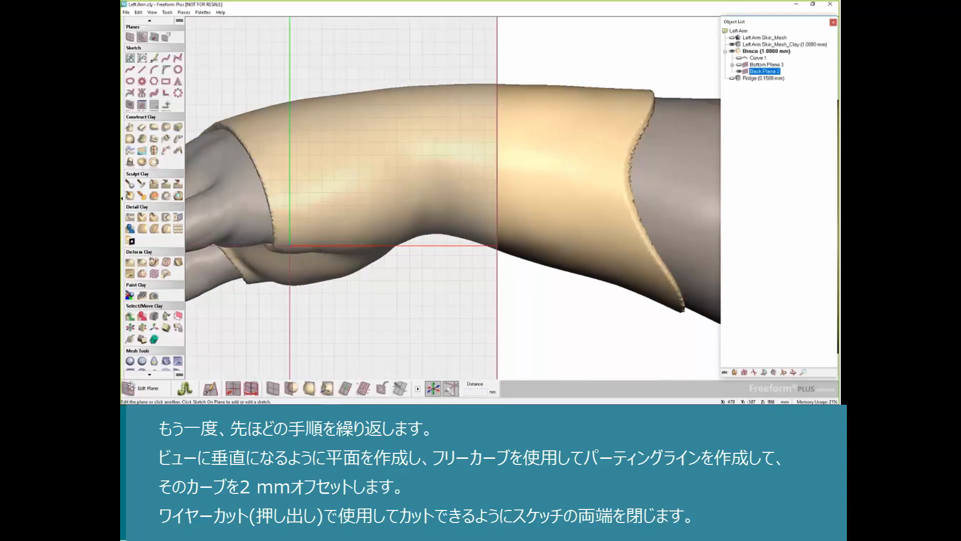
Draw a freehand parting-line curve along the little-finger side, running from beyond the hand opening to past the forearm edge
key("c")
key("space")
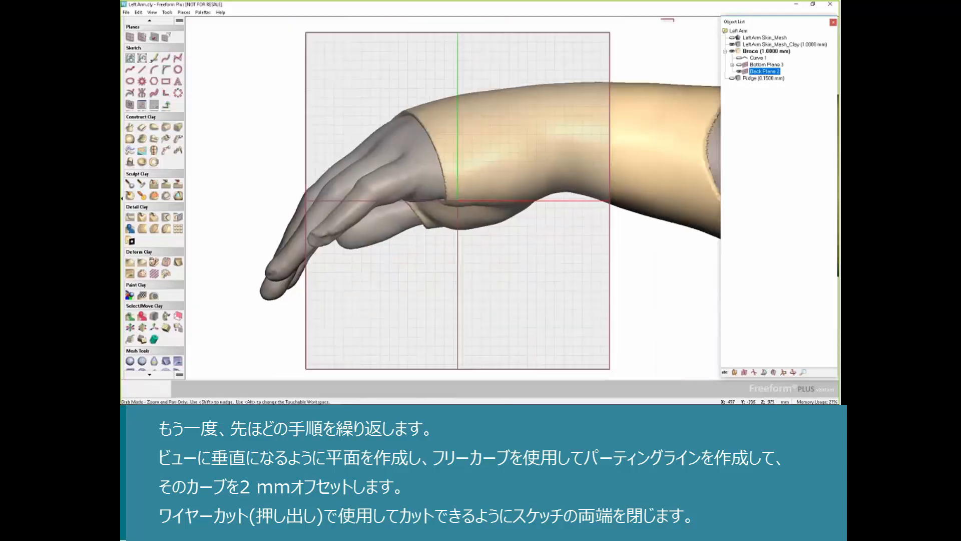
key("space")
left_click(322, 194)
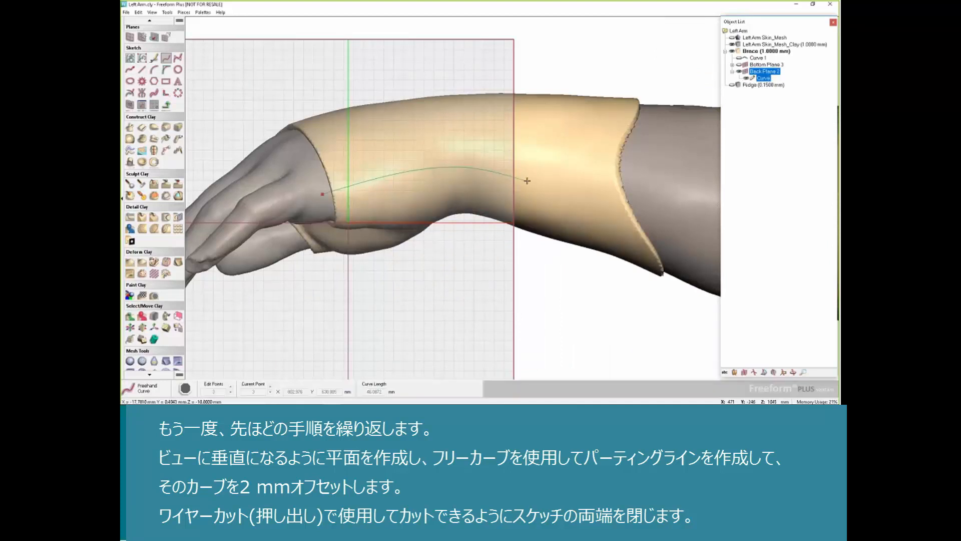
mouse_move(526, 181)
left_mouse_down()
mouse_move(650, 195)
mouse_move(643, 188)
left_mouse_up()
key("Escape")
Offset the parting-line curve by 2 mm
left_click(154, 93)
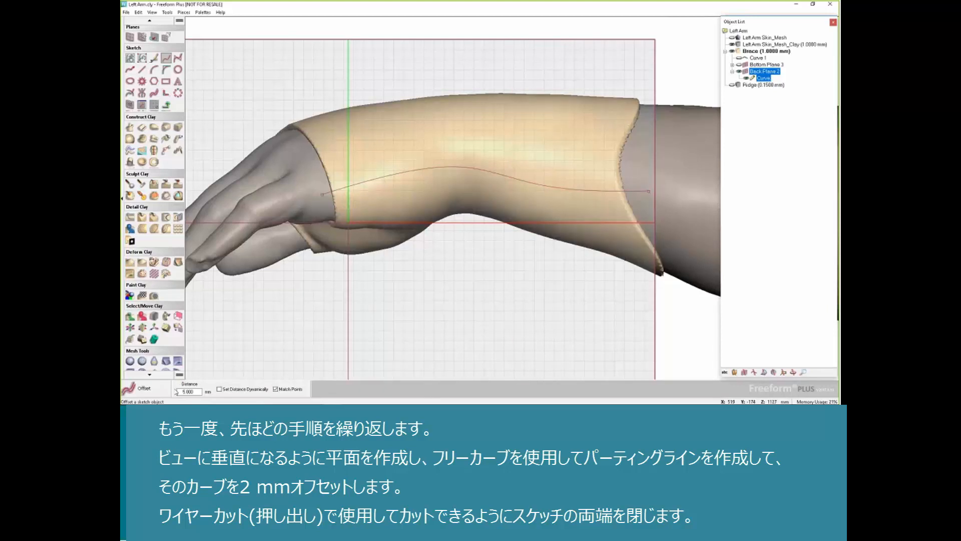
type("2.0")
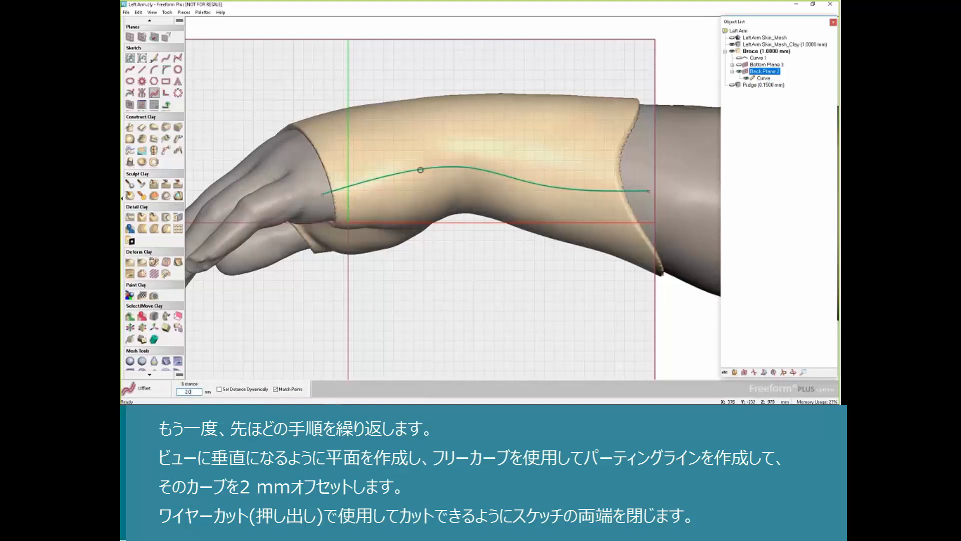
left_click(420, 169)
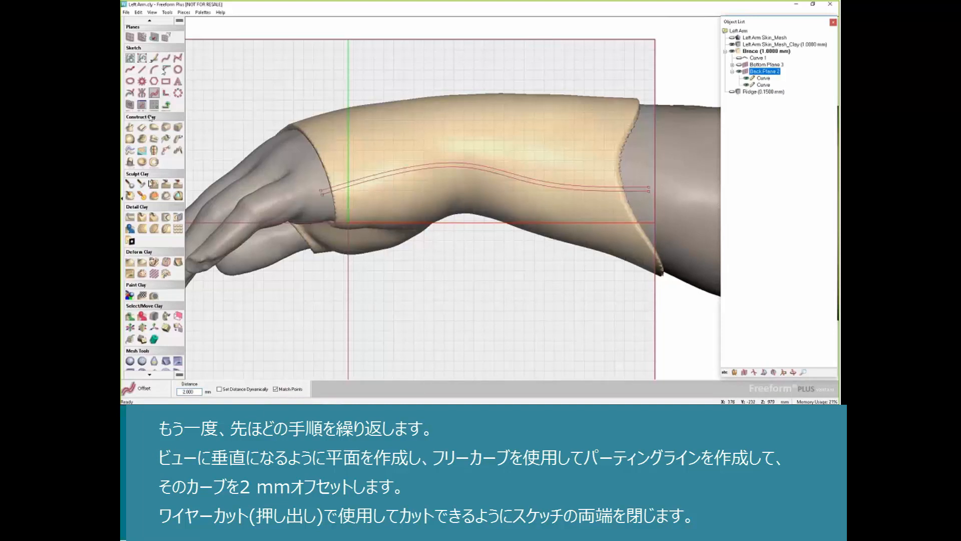
Close both ends of the two parallel parting-line curves with short straight lines
left_click(142, 69)
left_click(321, 190)
left_click(321, 194)
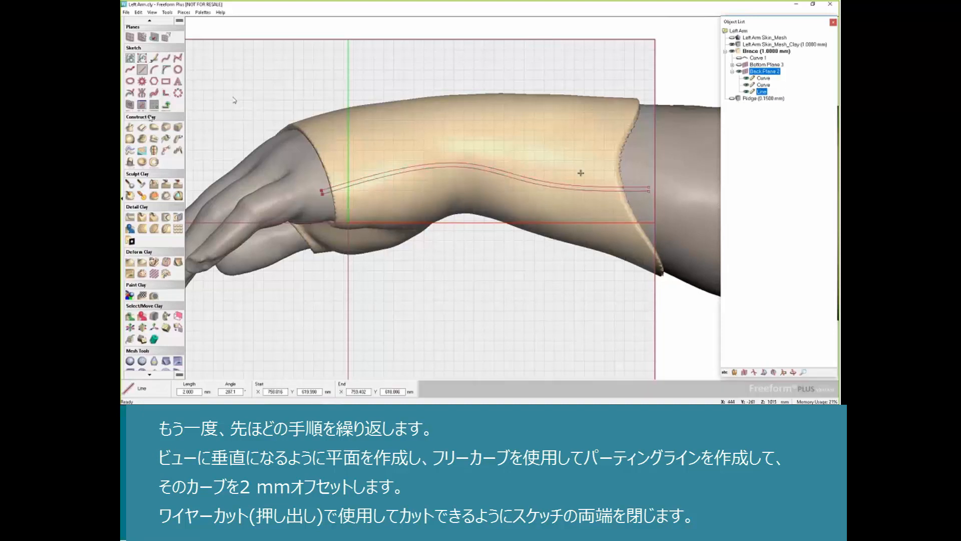
left_click(649, 187)
left_click(649, 191)
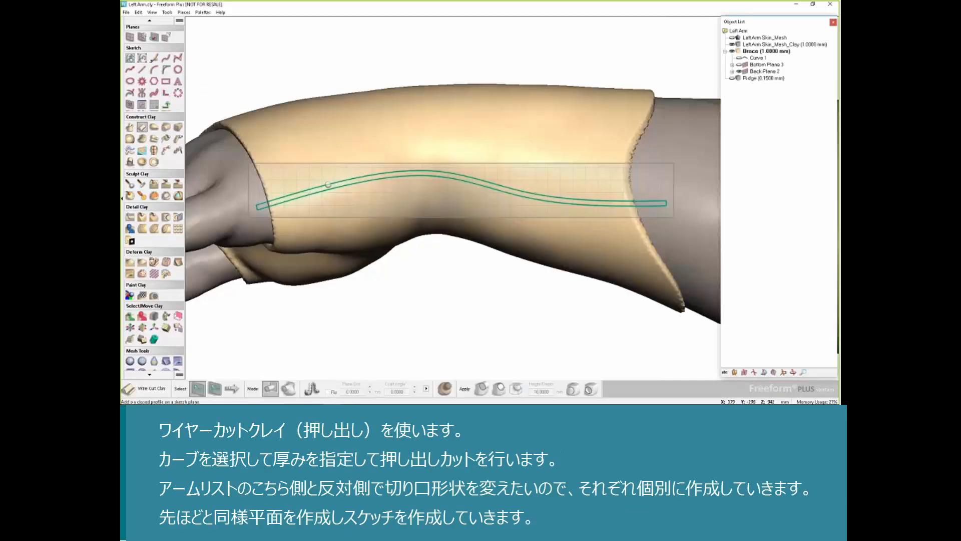
Cut the closed parting strip into only the little-finger side of the Brace with Wire Cut Clay, using a limited plane distance
left_click(232, 388)
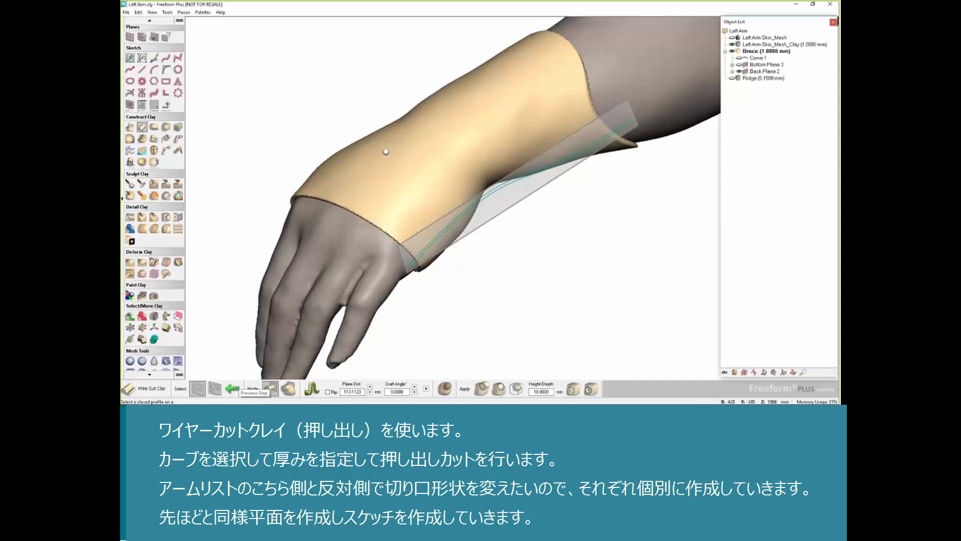
middle_click_drag(386, 149, 475, 199)
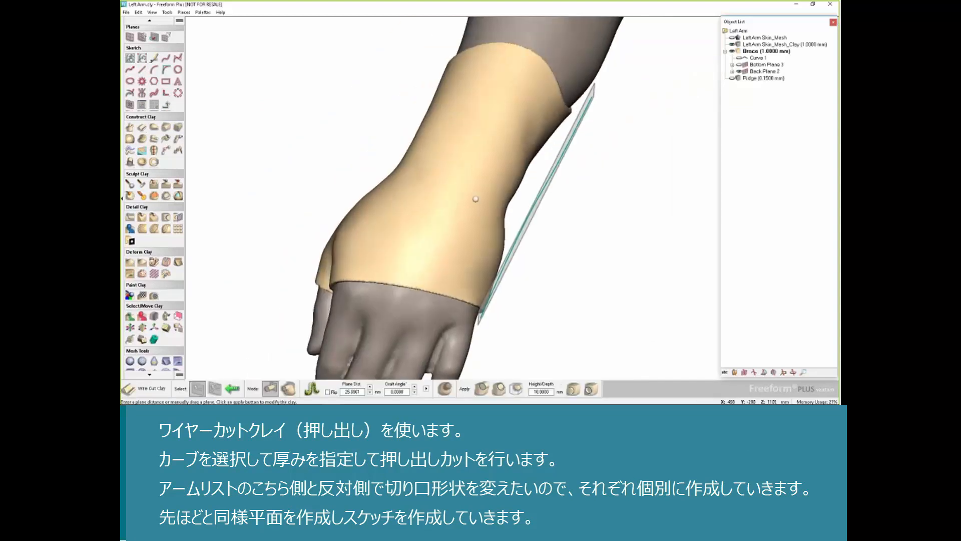
left_click(499, 389)
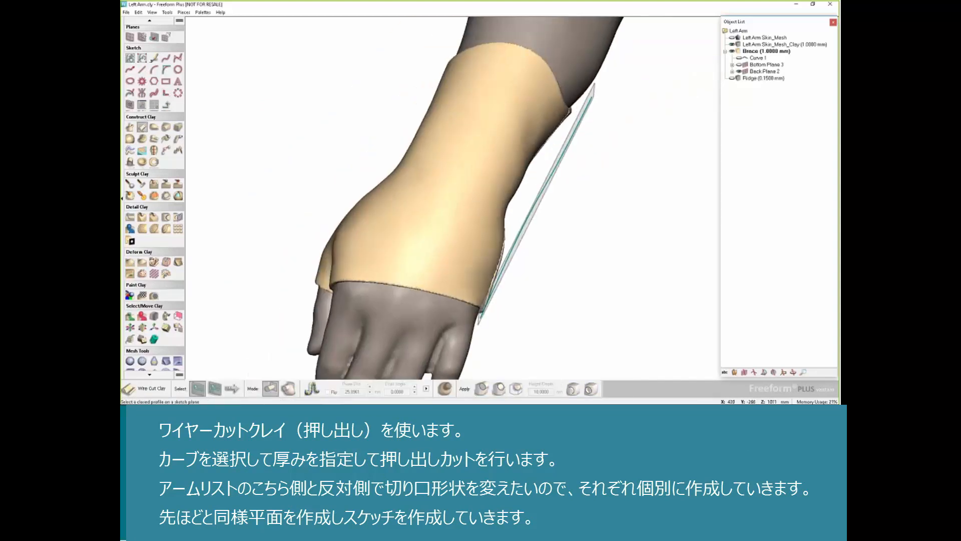
Create a sketch plane facing the view on the thumb side of the Brace
mouse_move(500, 241)
middle_mouse_down()
mouse_move(414, 151)
mouse_move(511, 150)
mouse_move(520, 135)
mouse_move(463, 177)
middle_mouse_up()
middle_click_drag(478, 179, 438, 228)
middle_click_drag(561, 320, 584, 340)
left_click(142, 37)
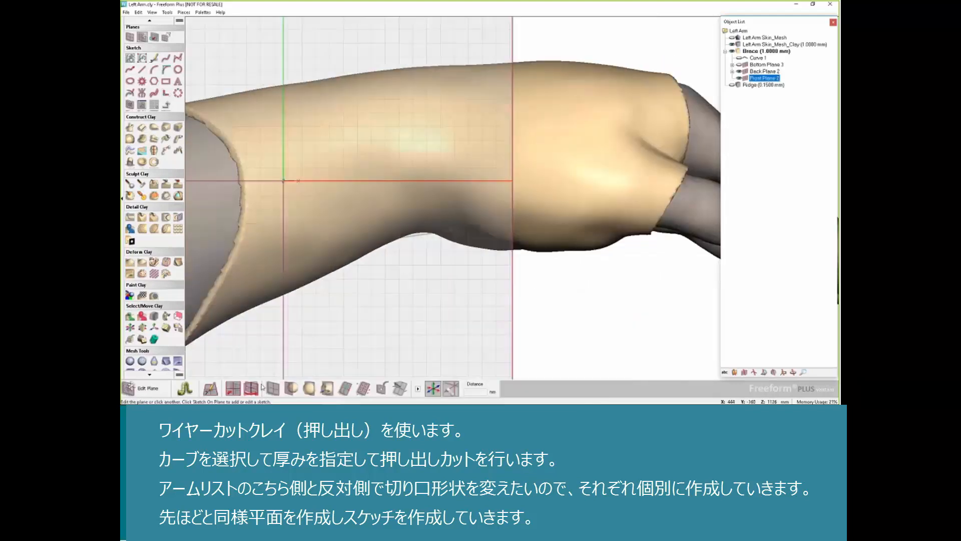
Draw a freehand parting curve along the thumb side of the Brace, from the thumb opening past the forearm edge
left_click(155, 61)
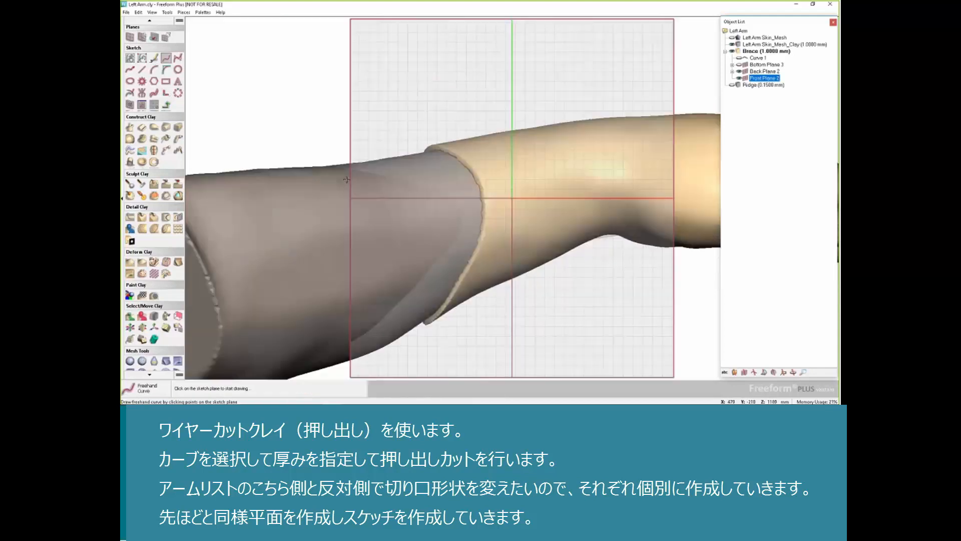
middle_click_drag(346, 179, 149, 170)
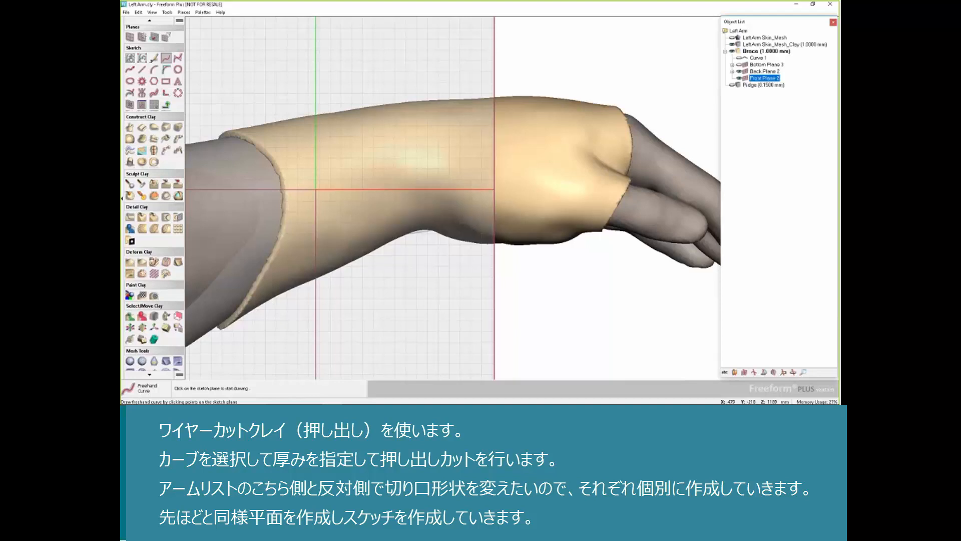
left_click(620, 209)
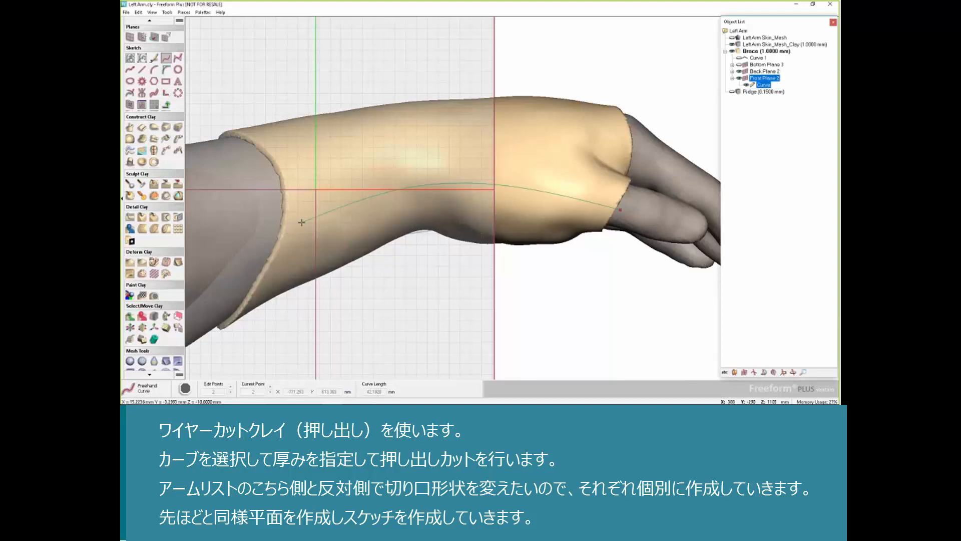
left_click_drag(301, 222, 253, 228)
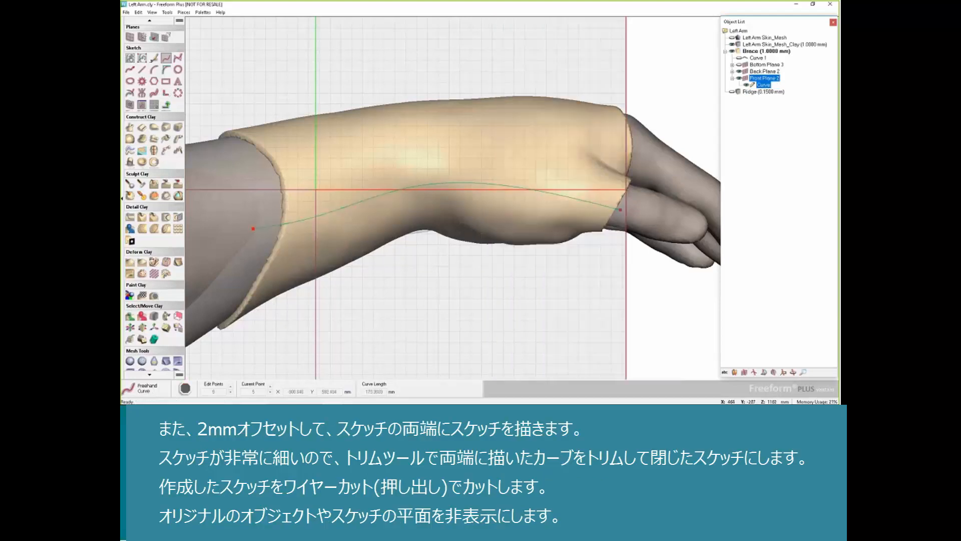
Offset the thumb-side parting curve by 2 mm to form a narrow parallel strip
left_click(154, 92)
type("2")
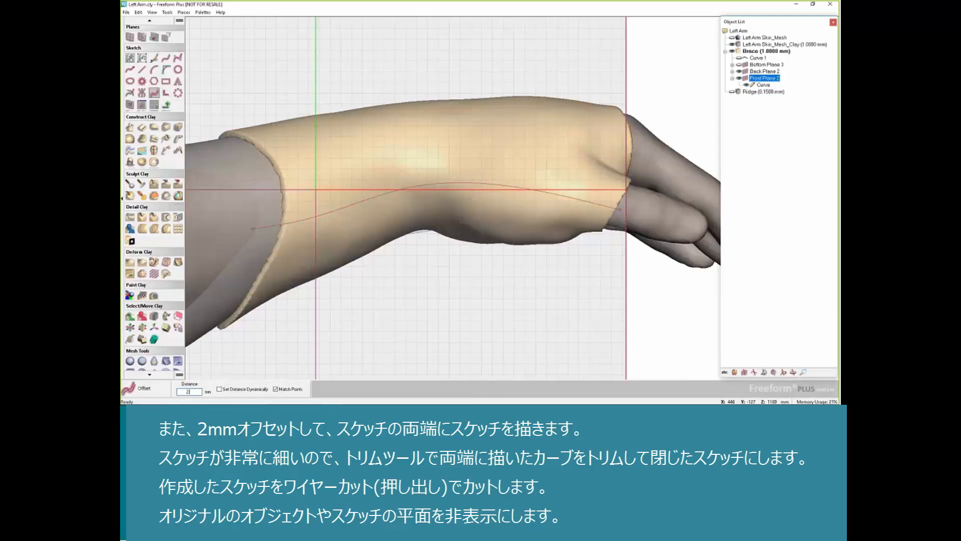
left_click(354, 207)
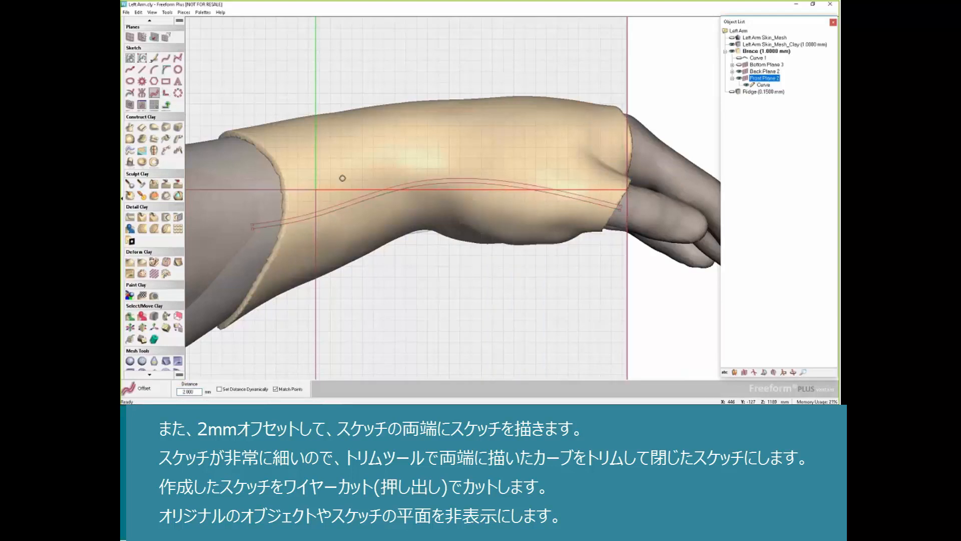
Draw a straight line across the curve pair at the forearm end and another joining their ends at the thumb opening
left_click(134, 96)
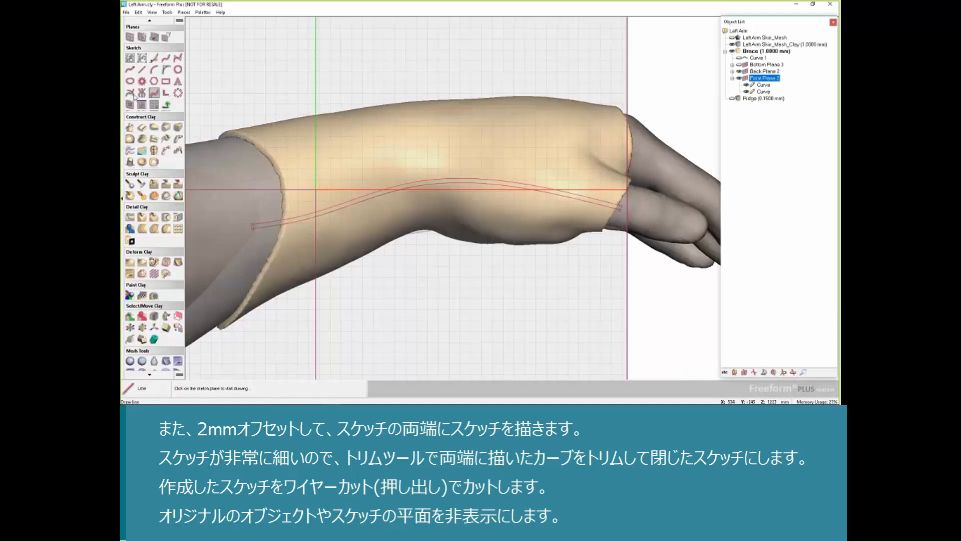
left_click(273, 207)
left_click(263, 239)
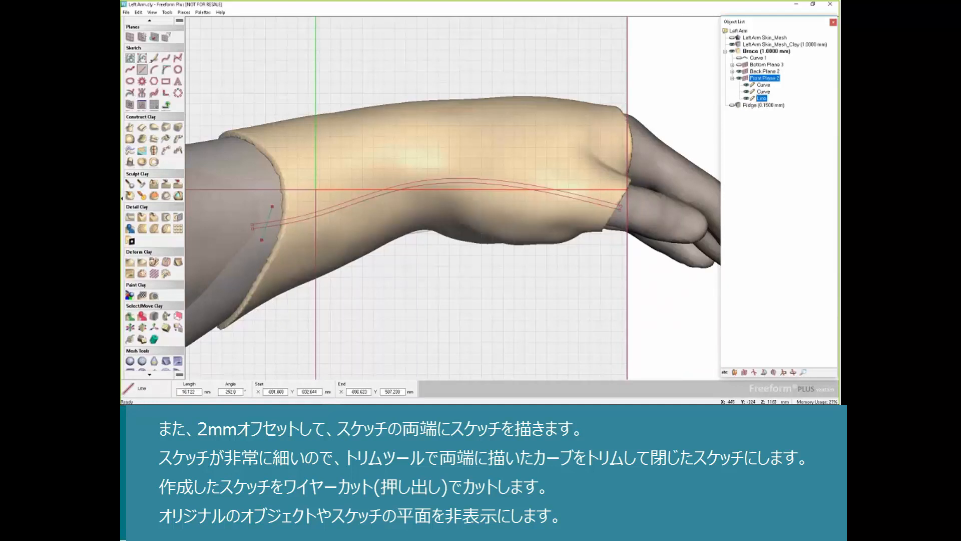
left_click(620, 208)
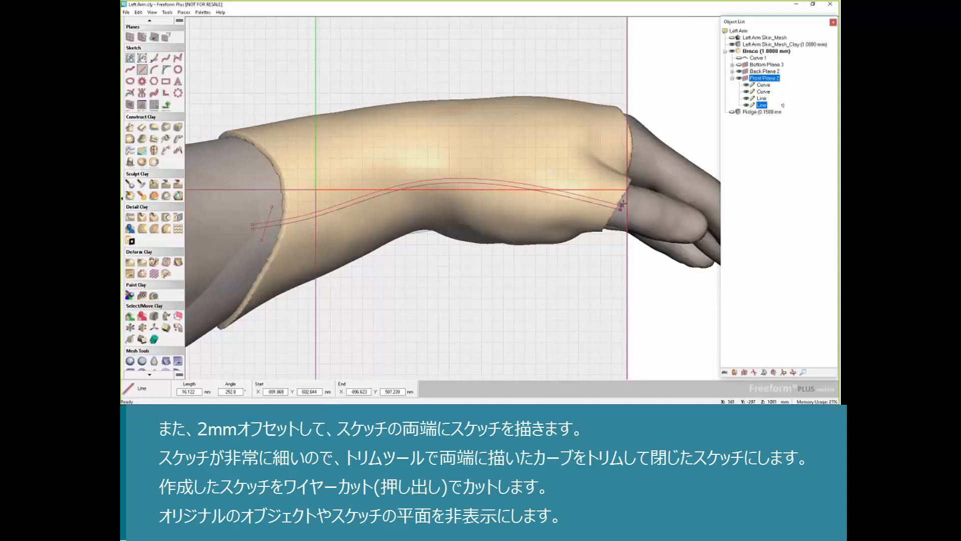
Trim the overhanging line and curve ends at the forearm end to close the strip, and fit the sketch plane to it
left_click(130, 93)
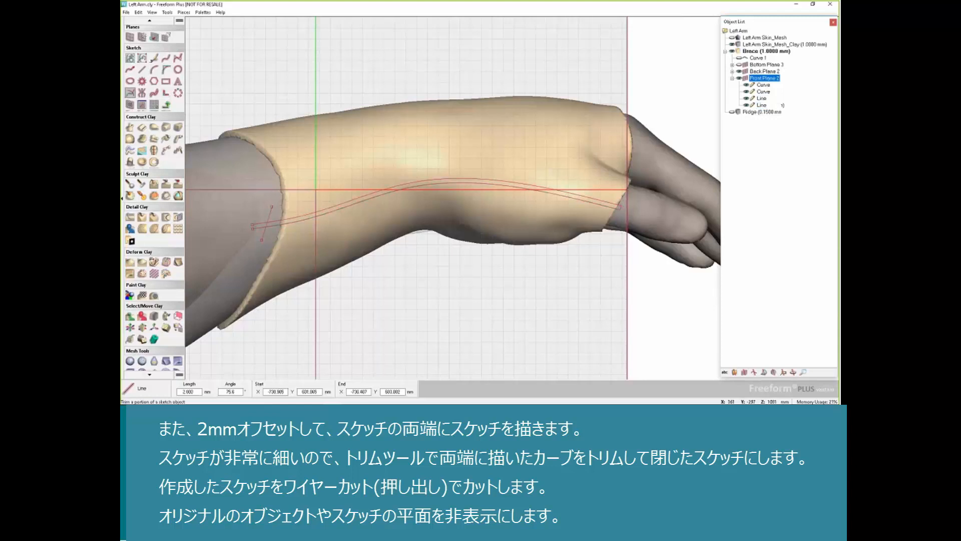
left_click(270, 212)
left_click(258, 222)
left_click(258, 228)
left_click(263, 235)
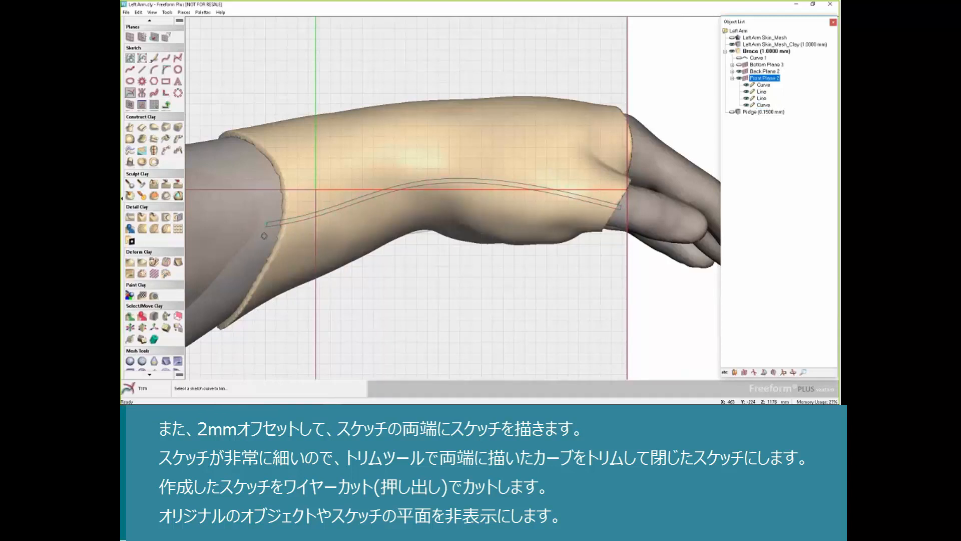
key("f")
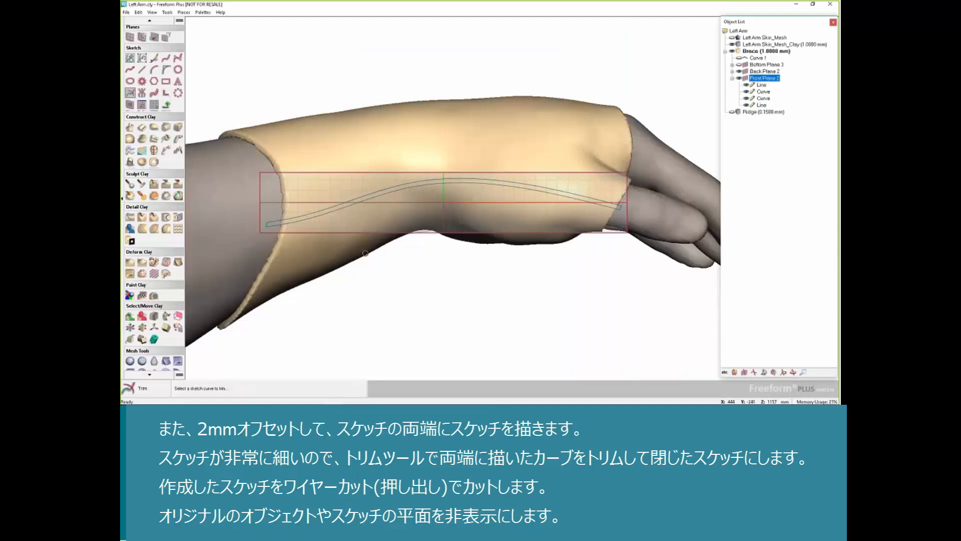
Cut the closed strip into only the thumb side of the Brace with Wire Cut Clay at a plane distance of about 25.5 mm
right_click_drag(366, 253, 355, 195)
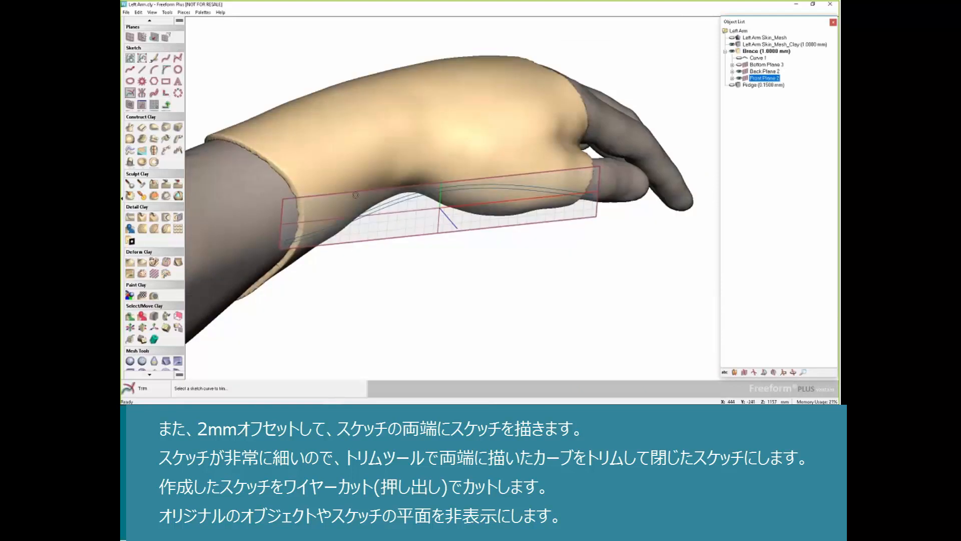
left_click(142, 128)
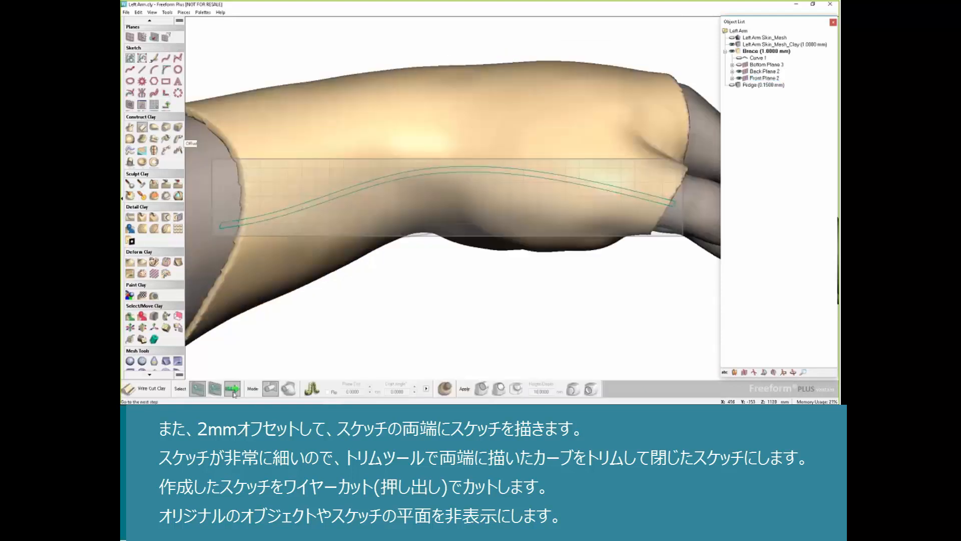
left_click(232, 388)
right_click_drag(423, 226, 393, 169)
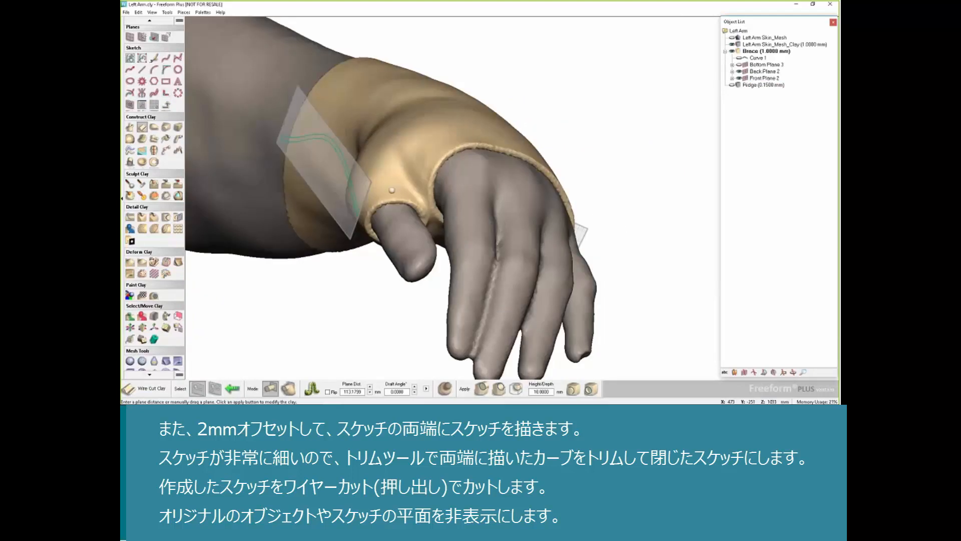
left_click(499, 388)
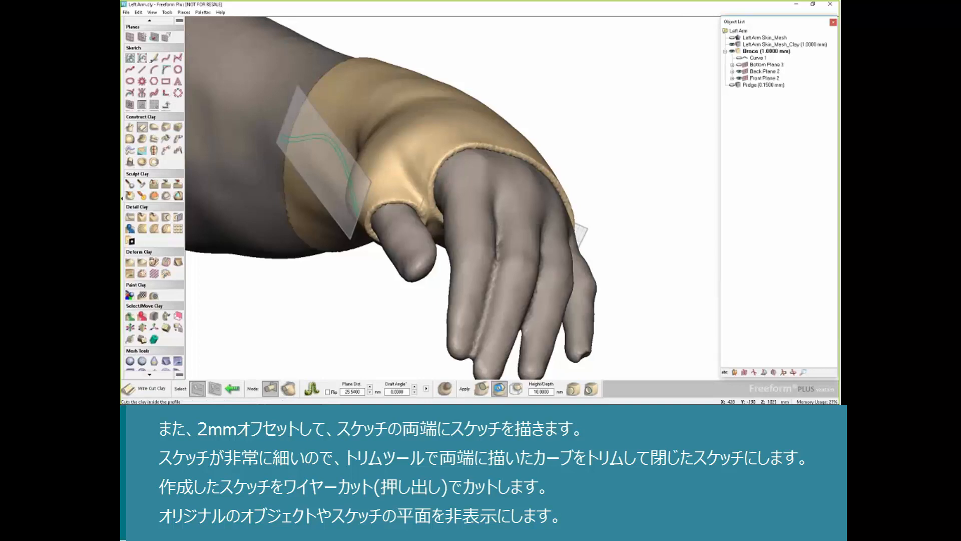
mouse_move(383, 204)
middle_mouse_down()
mouse_move(368, 164)
mouse_move(395, 195)
middle_mouse_up()
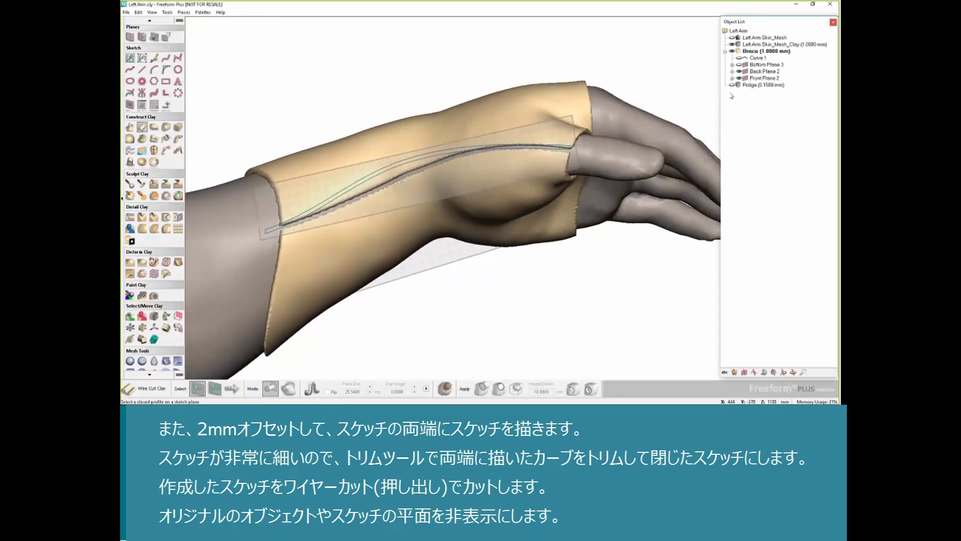
Hide the Left Arm Skin_Mesh_Clay piece and the Back and Front sketch planes so only the Brace shows
mouse_move(453, 198)
middle_mouse_down()
mouse_move(462, 195)
mouse_move(390, 200)
mouse_move(360, 245)
mouse_move(390, 171)
middle_mouse_up()
left_click(732, 44)
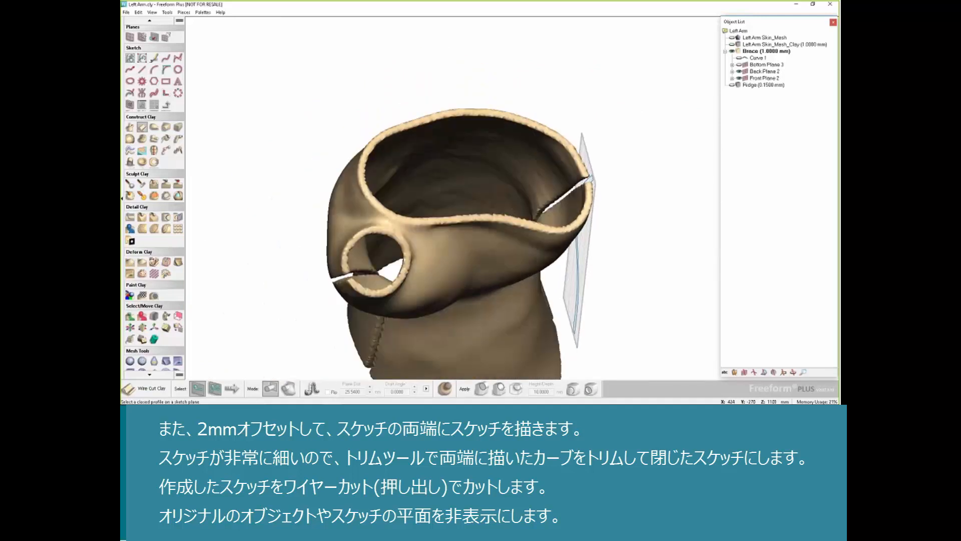
left_click(732, 71)
left_click(739, 72)
left_click(732, 72)
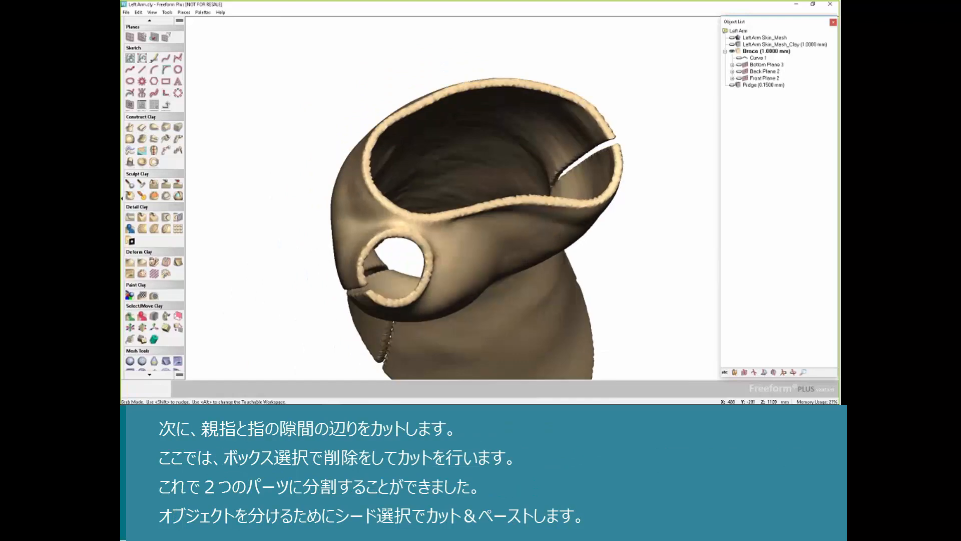
Box-select the narrow clay bridge between the thumb hole and the finger opening and delete it
scroll(412, 154, "up", 3)
key("Escape")
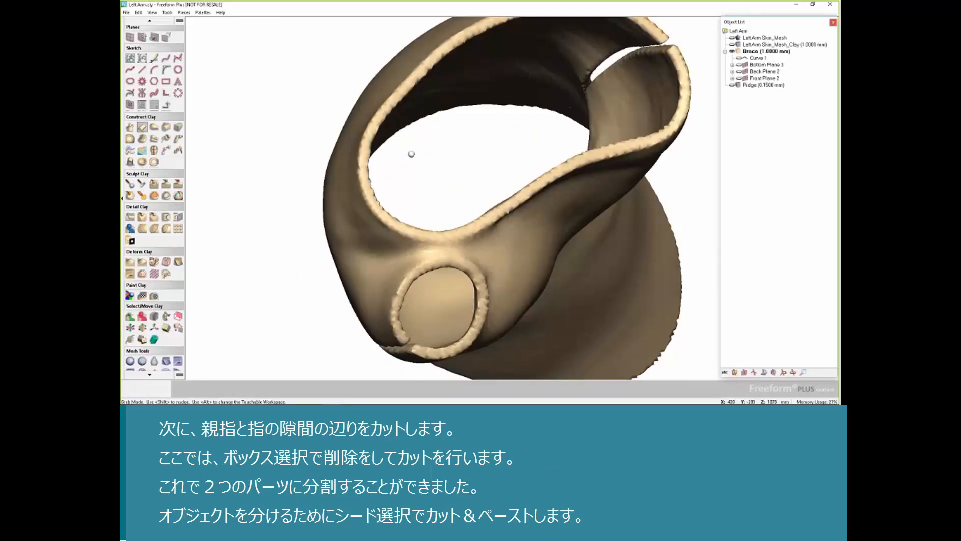
middle_click_drag(412, 153, 418, 71)
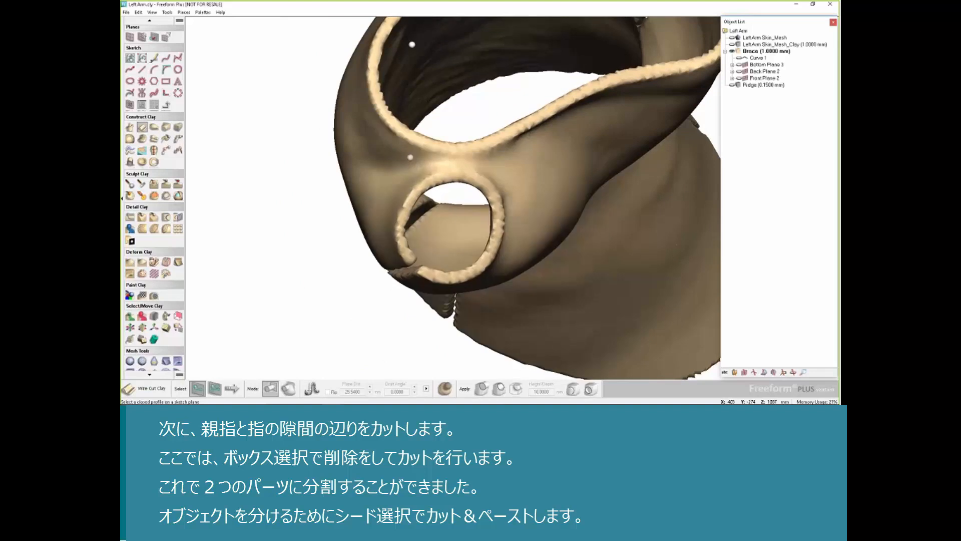
left_click(130, 316)
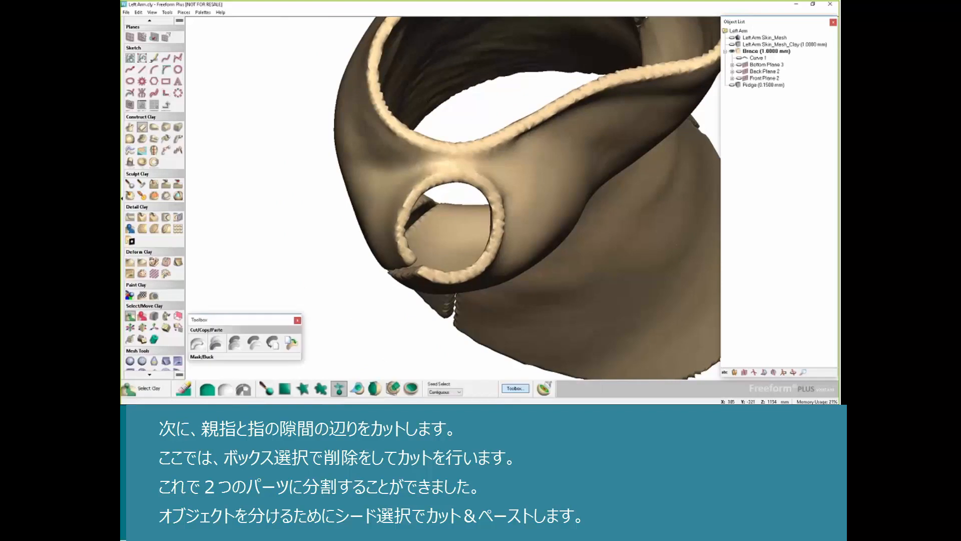
left_click(284, 389)
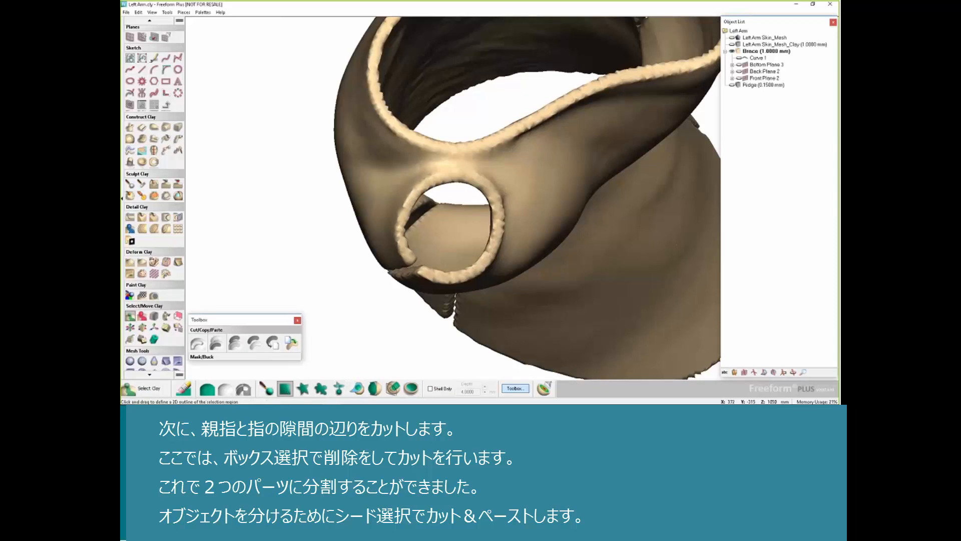
left_click_drag(437, 128, 455, 198)
left_click(454, 195)
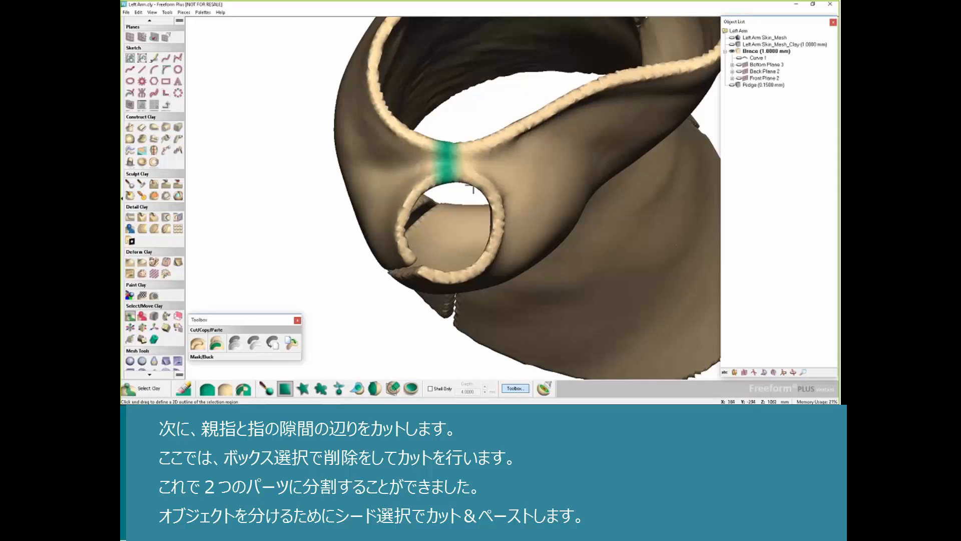
key("Delete")
Seed-select the palm-side half of the Brace as a contiguous lump and cut and paste it into a new piece
middle_click_drag(339, 205, 553, 145)
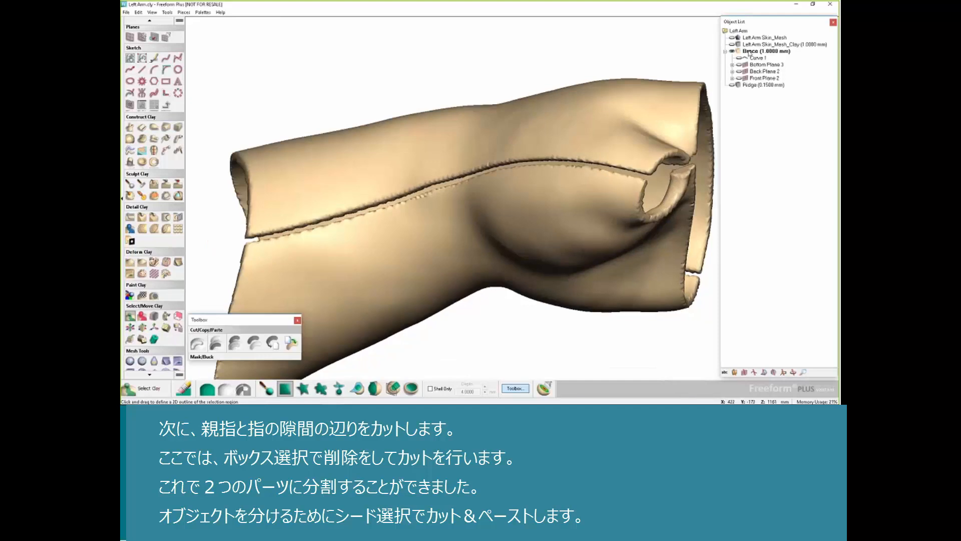
left_click(339, 389)
middle_click_drag(433, 259, 481, 170)
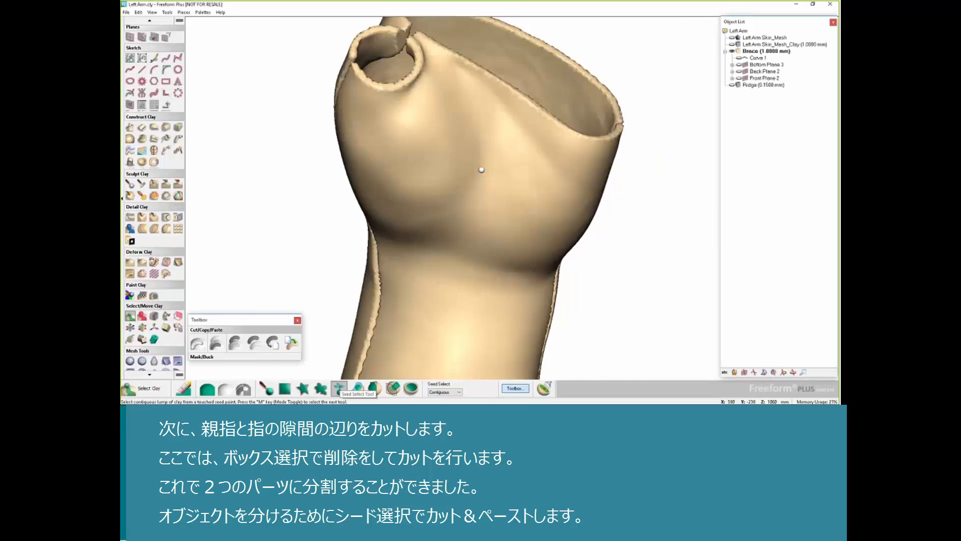
left_click(468, 182)
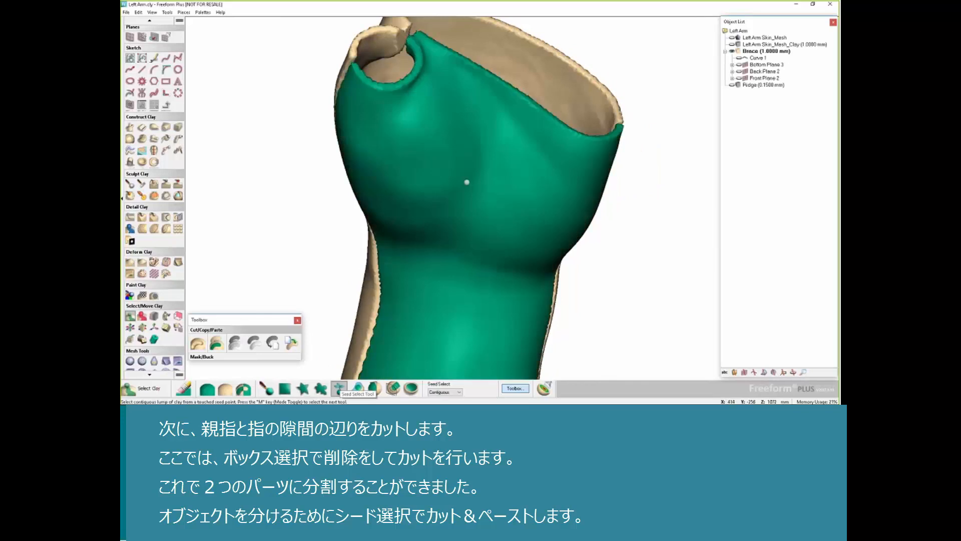
left_click(198, 342)
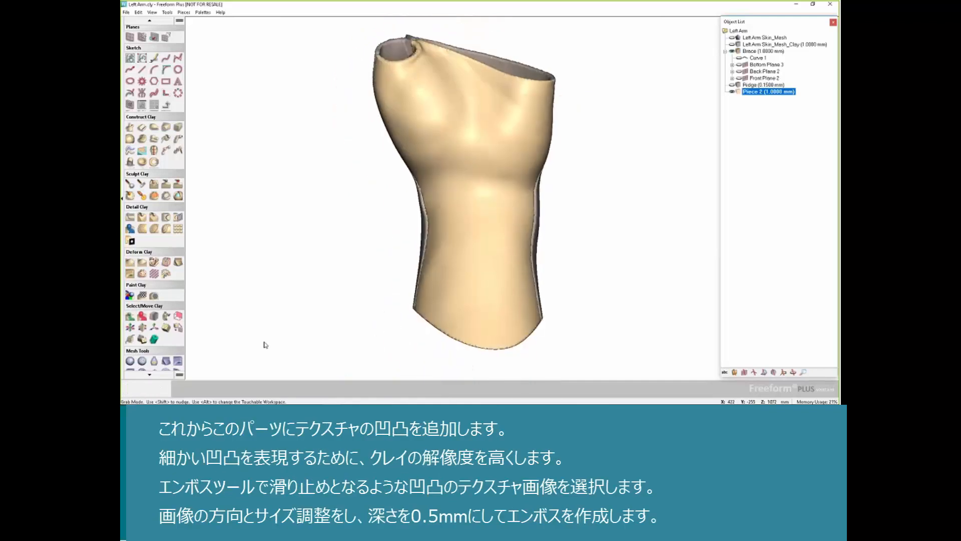
Refine the clay coarseness of Piece 2 to 0.4 mm
key("r")
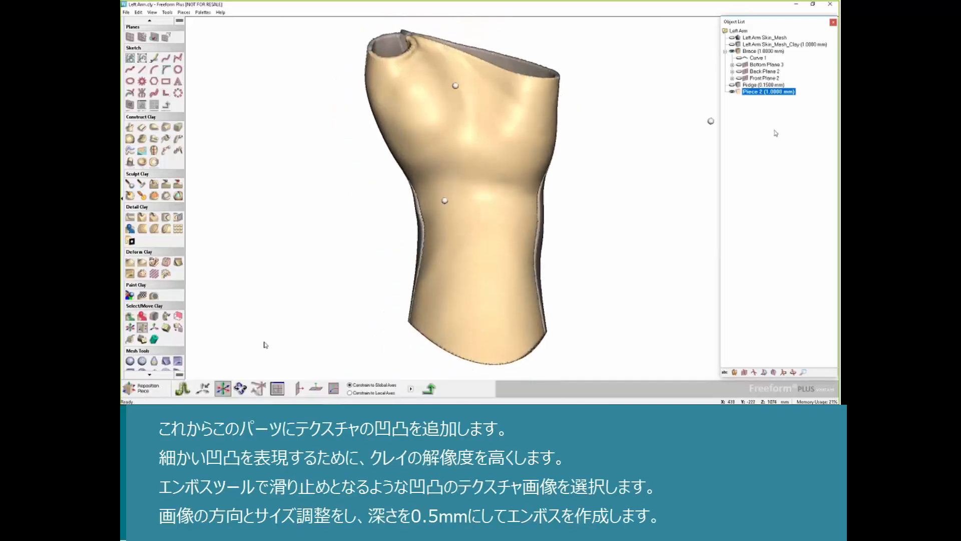
right_click(786, 92)
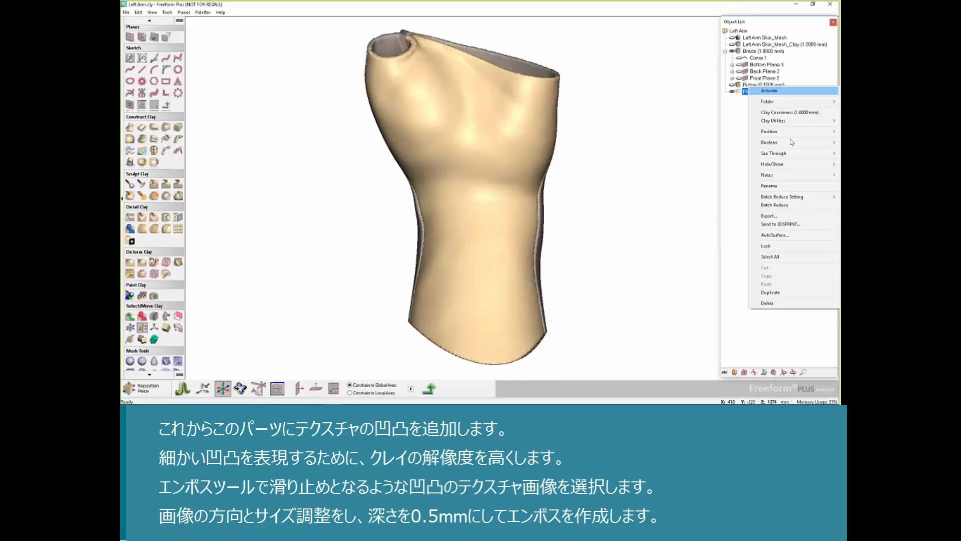
left_click(786, 113)
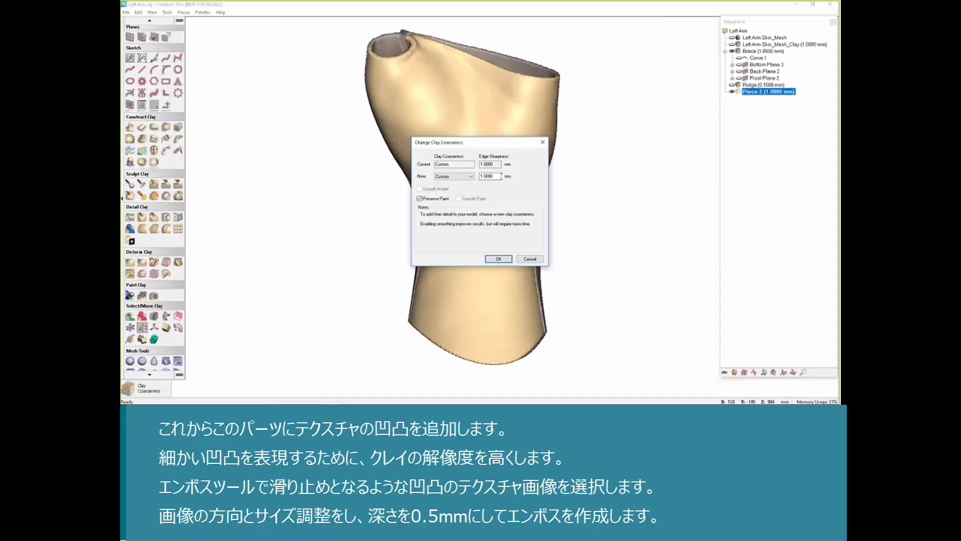
left_click(499, 258)
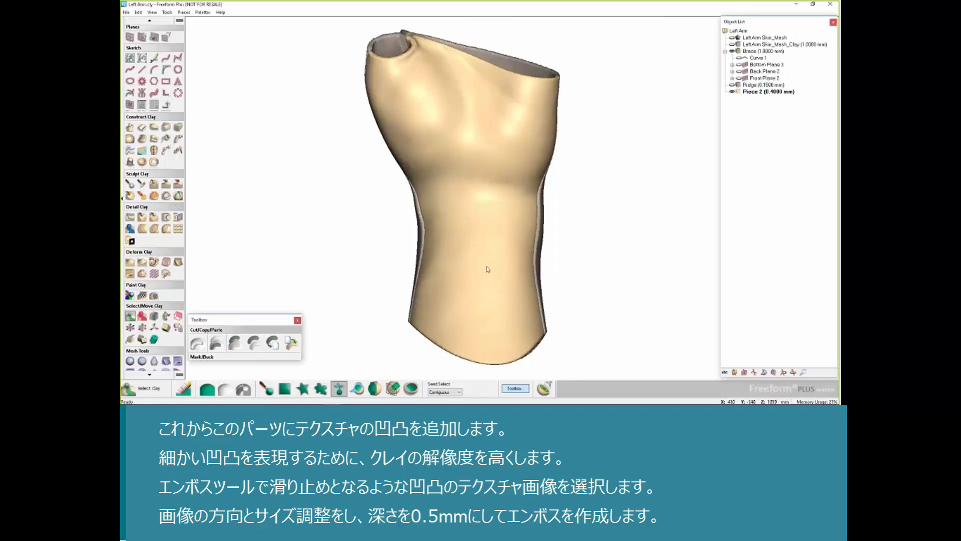
Refine the clay coarseness of the Brace piece to 0.4 mm and activate Piece 2
right_click(749, 51)
left_click(783, 73)
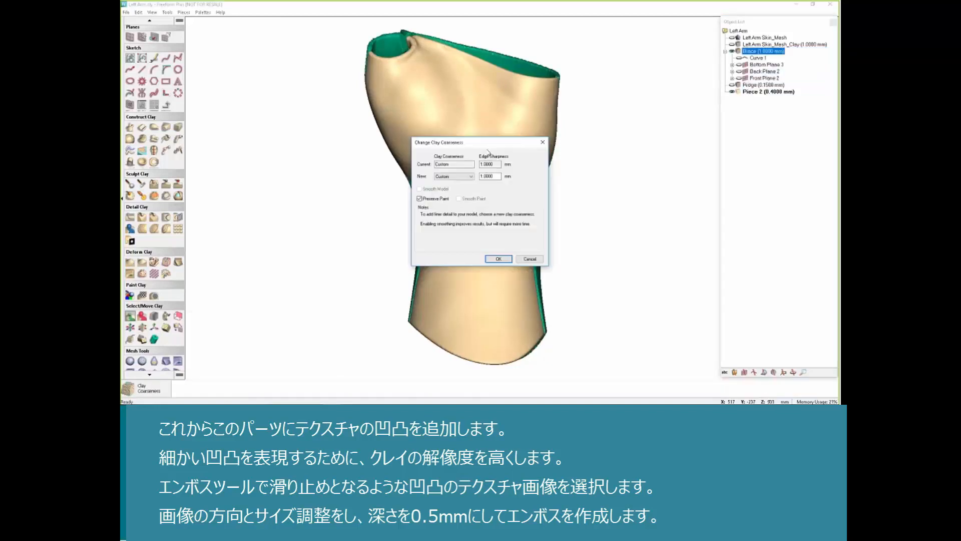
left_click_drag(496, 177, 473, 179)
key("Return")
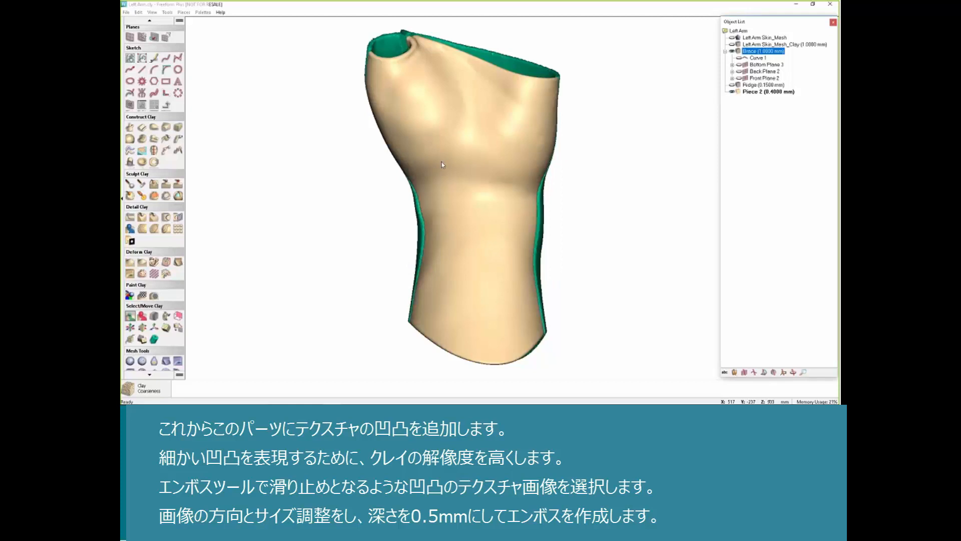
key("p")
left_click(485, 186)
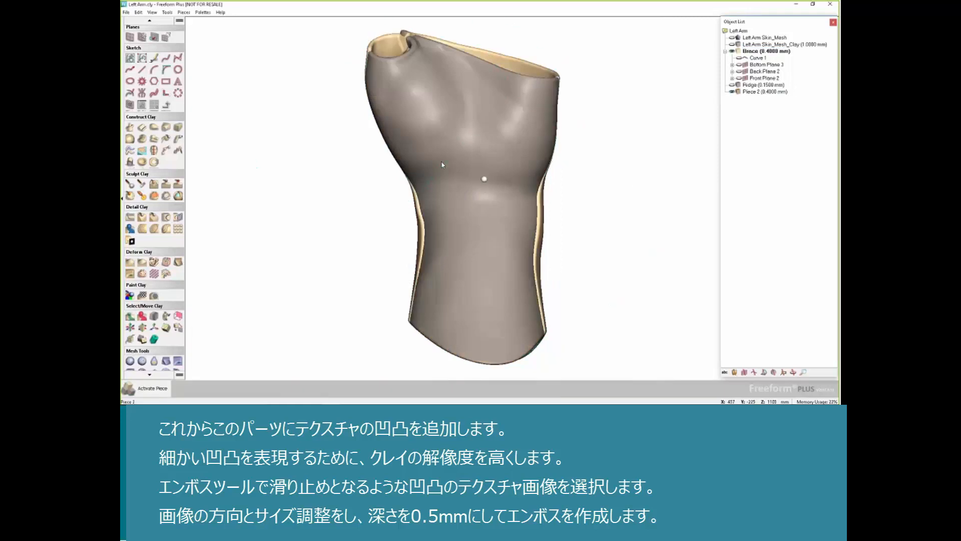
Start an image emboss on Piece 2 and load BlackDots.bmp as the pattern
left_click(141, 229)
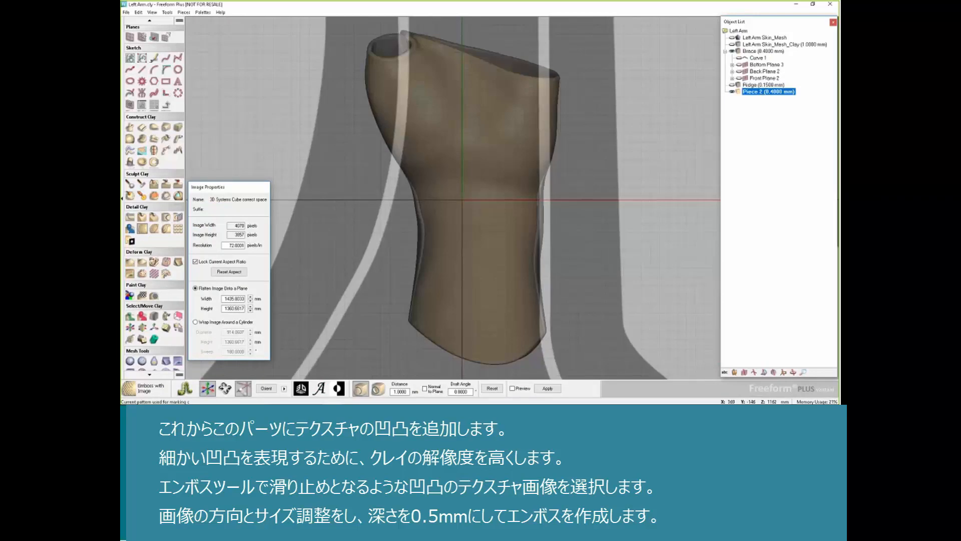
left_click(301, 388)
left_click(513, 230)
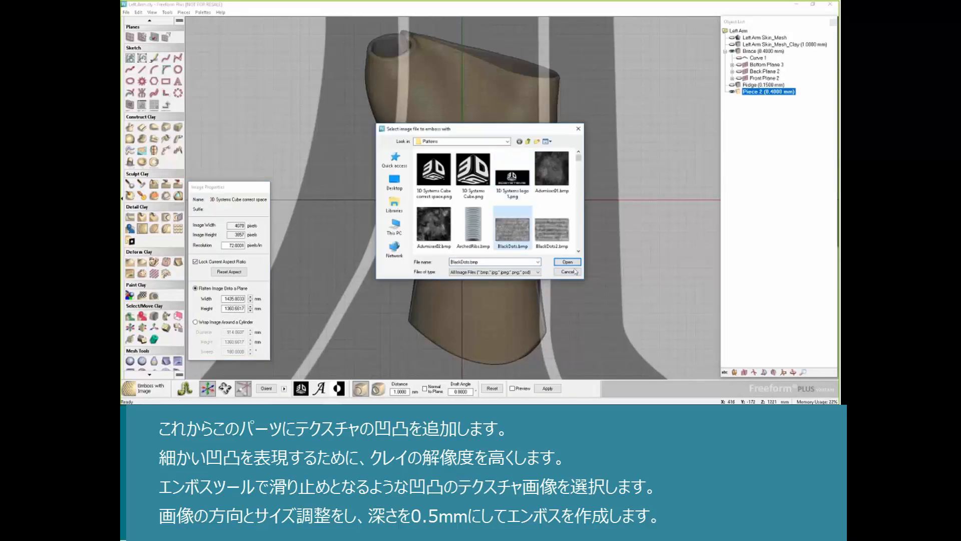
left_click(567, 261)
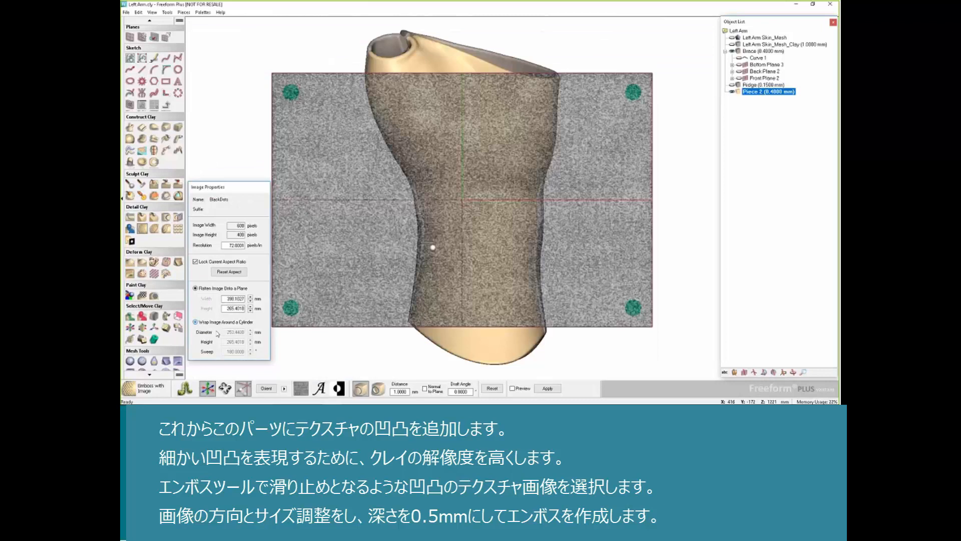
Wrap the pattern image around a cylinder, set its height to 200 mm and position it to cover the whole piece
left_click(195, 322)
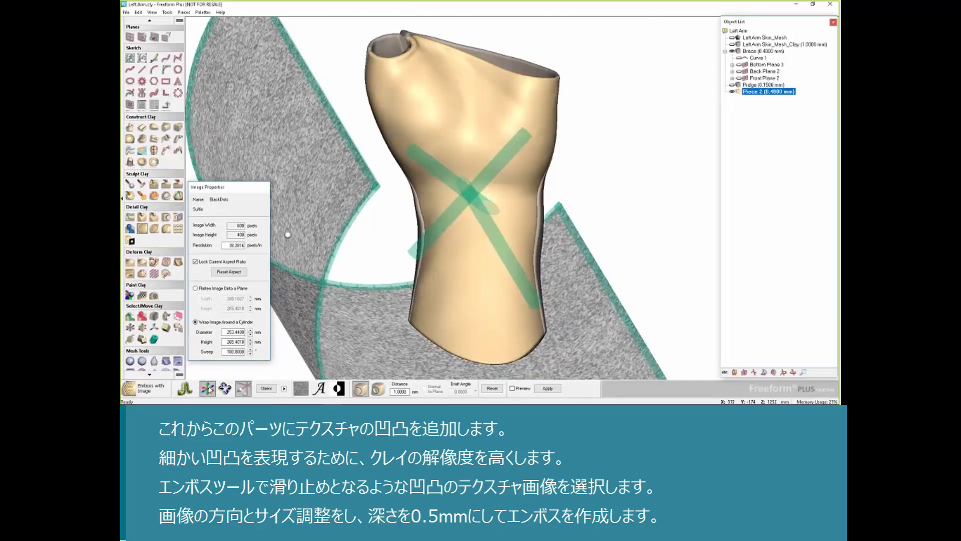
left_click_drag(288, 235, 401, 225)
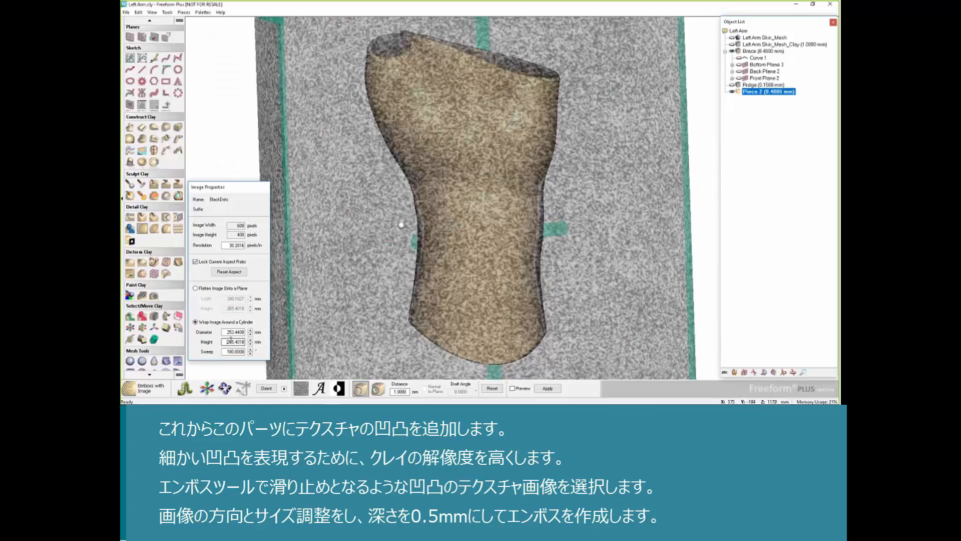
double_click(232, 340)
type("200")
left_click_drag(423, 249, 527, 234)
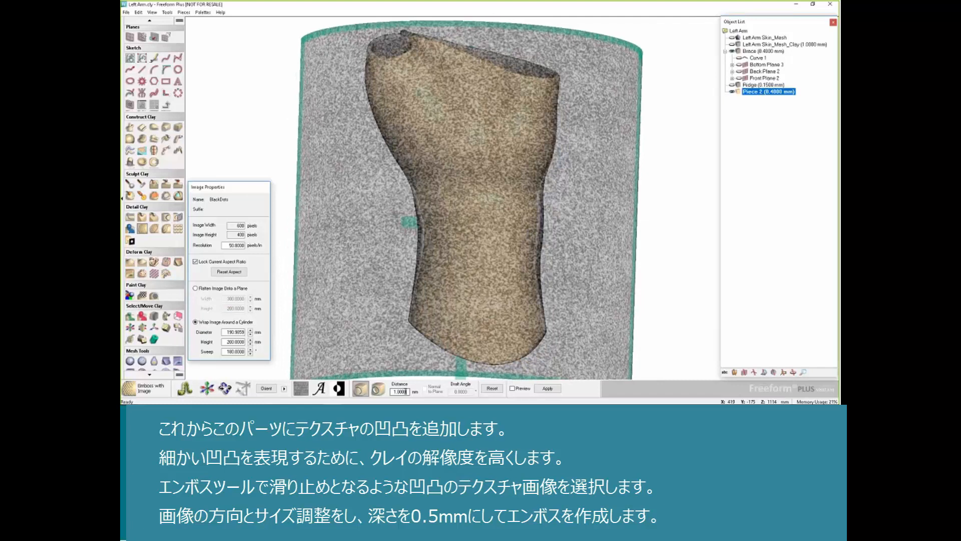
Apply the wrapped pattern emboss to Piece 2 with a distance of 0.5 mm
double_click(406, 391)
key("BackSpace")
type("50")
left_click(547, 391)
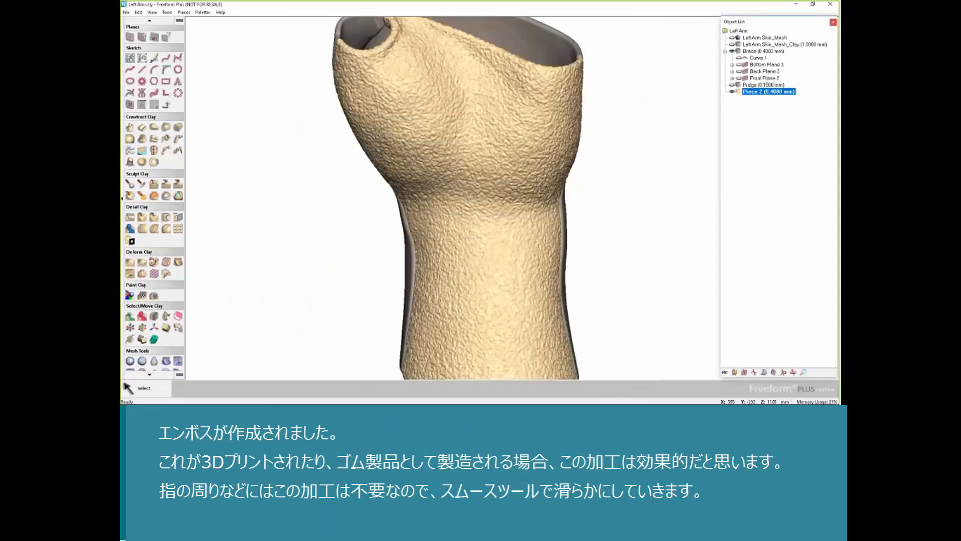
Smooth away the embossed texture around the rim of the thumb hole on Piece 2
middle_click_drag(466, 175, 491, 188)
scroll(467, 202, "up", 1)
scroll(491, 188, "up", 2)
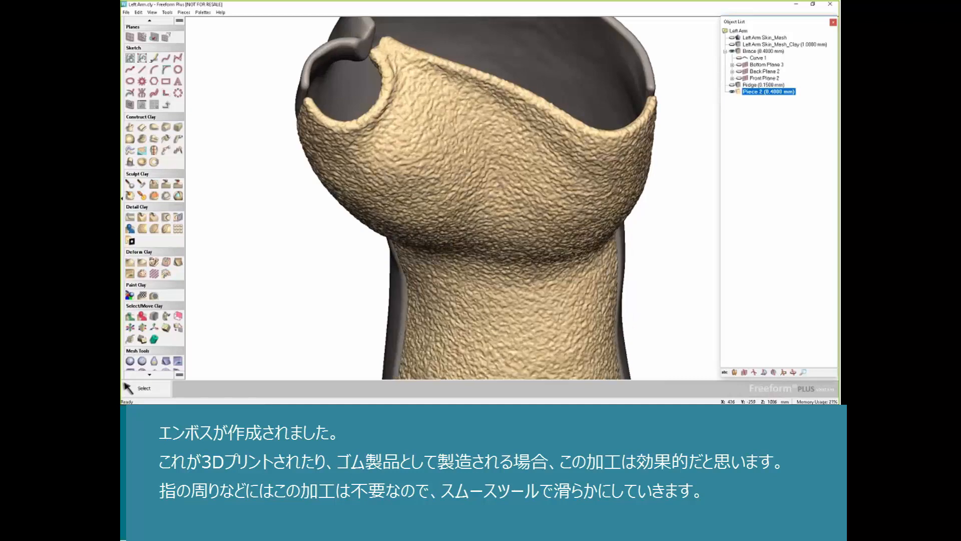
middle_click_drag(290, 171, 295, 213)
scroll(295, 213, "up", 2)
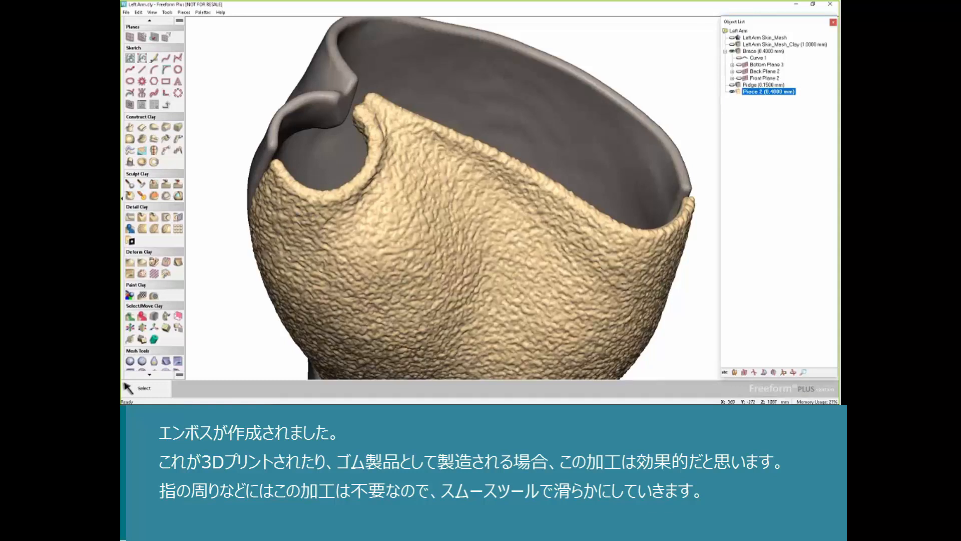
left_click(130, 196)
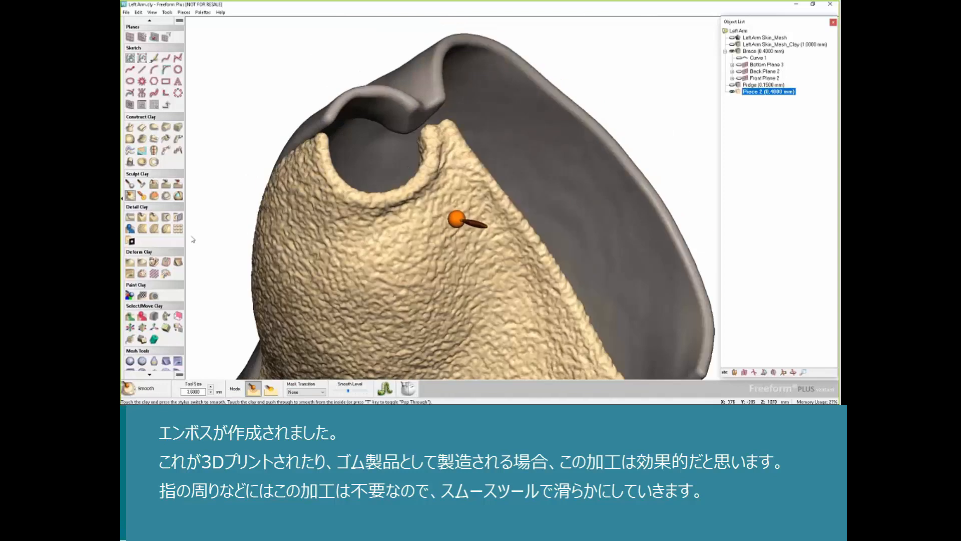
mouse_move(432, 127)
left_mouse_down()
mouse_move(378, 178)
mouse_move(326, 135)
mouse_move(318, 145)
mouse_move(378, 154)
left_mouse_up()
Enlarge the Smooth tool to 7.6 mm and smooth the texture along the piece's open edges
key("plus")
key("plus")
key("plus")
key("plus")
key("plus")
key("plus")
key("plus")
key("plus")
key("plus")
key("plus")
middle_click_drag(495, 159, 360, 176)
mouse_move(345, 176)
left_mouse_down()
mouse_move(465, 150)
mouse_move(541, 153)
mouse_move(611, 113)
mouse_move(618, 60)
left_mouse_up()
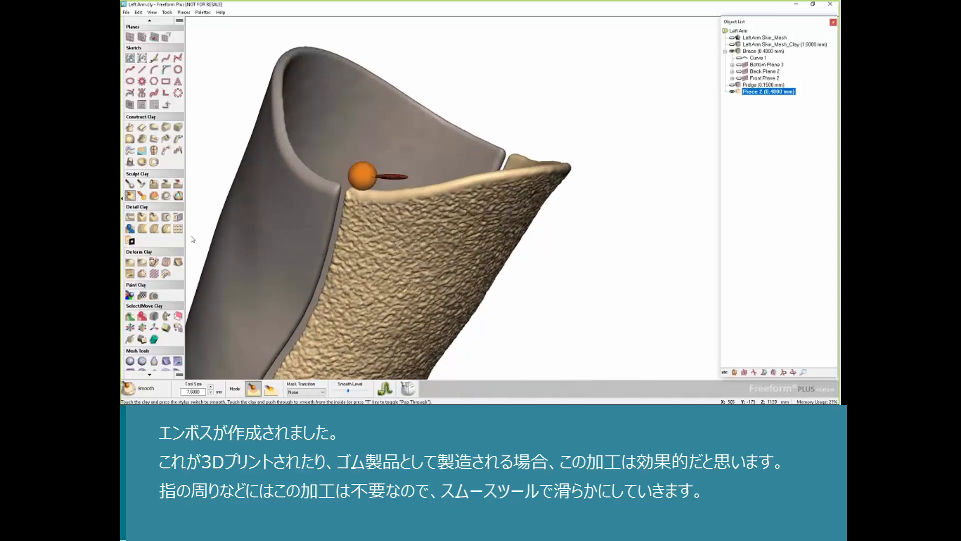
Activate the Brace piece for editing
key("space")
key("space")
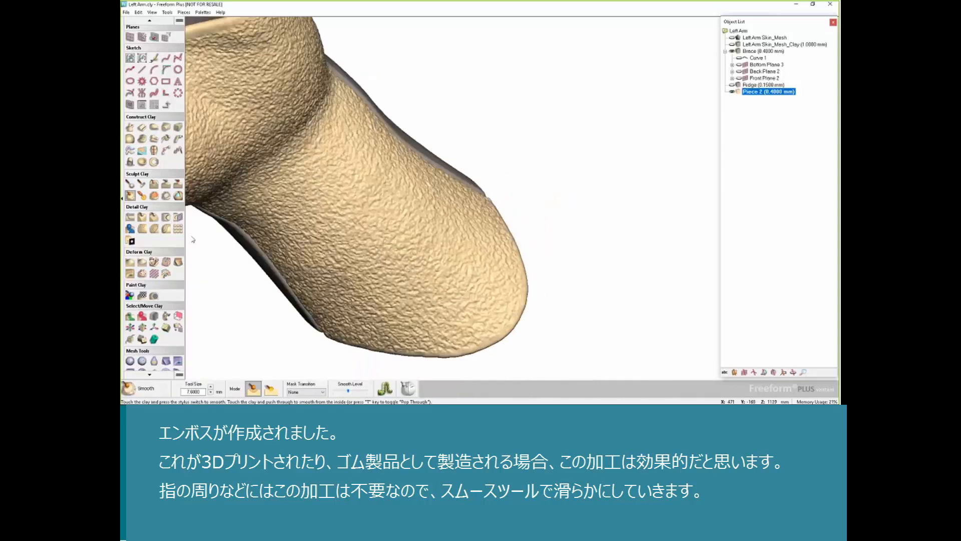
key("space")
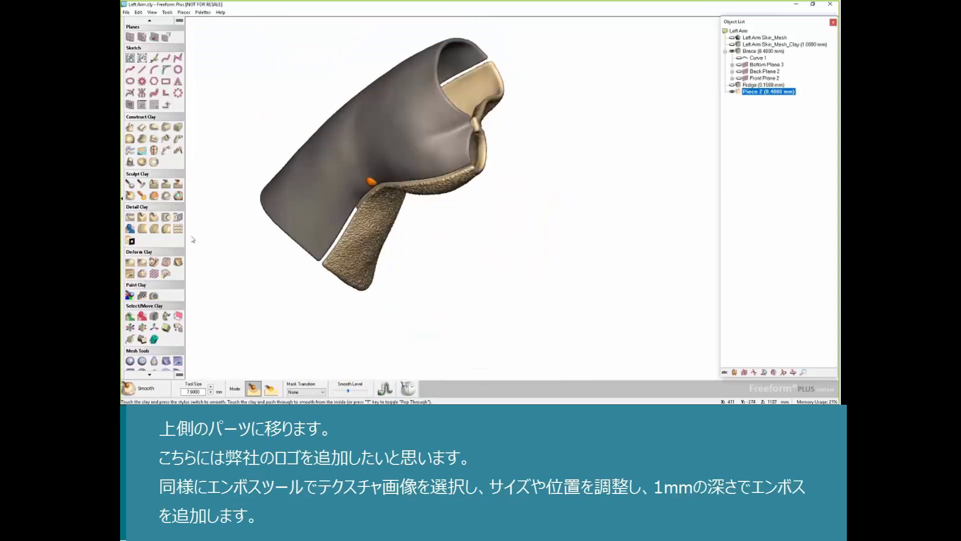
key("p")
left_click(389, 159)
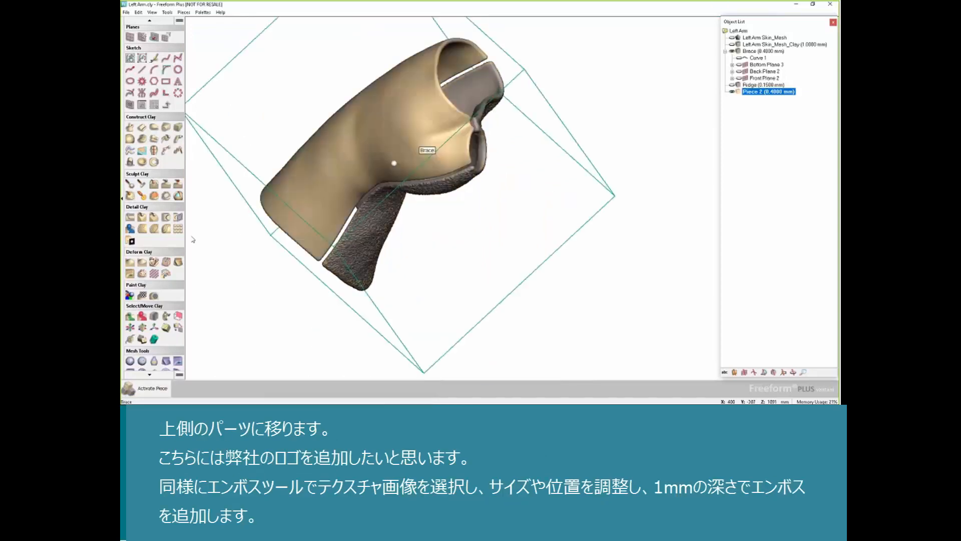
Start an image emboss on the outer face of the Brace and load the 3D Systems Cube correct space.png logo
key("space")
key("space")
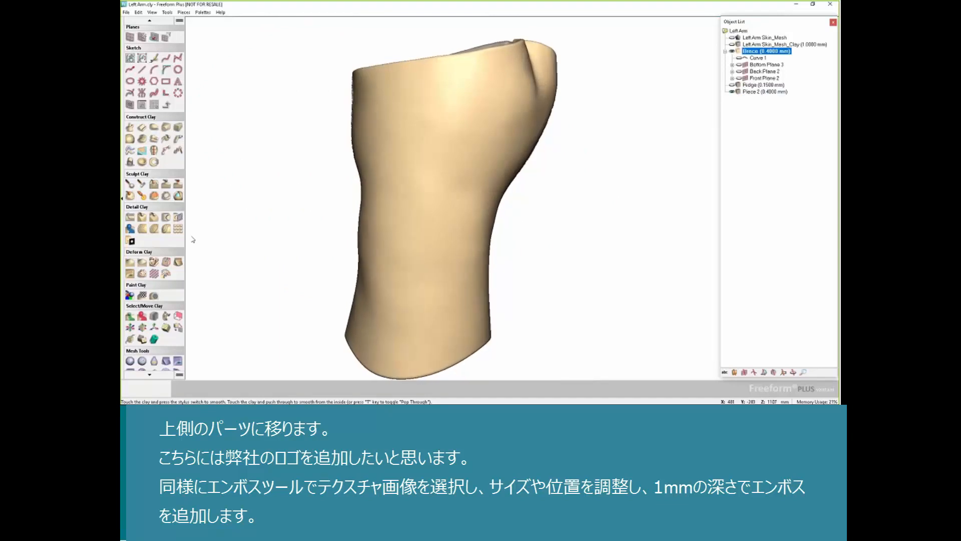
key("space")
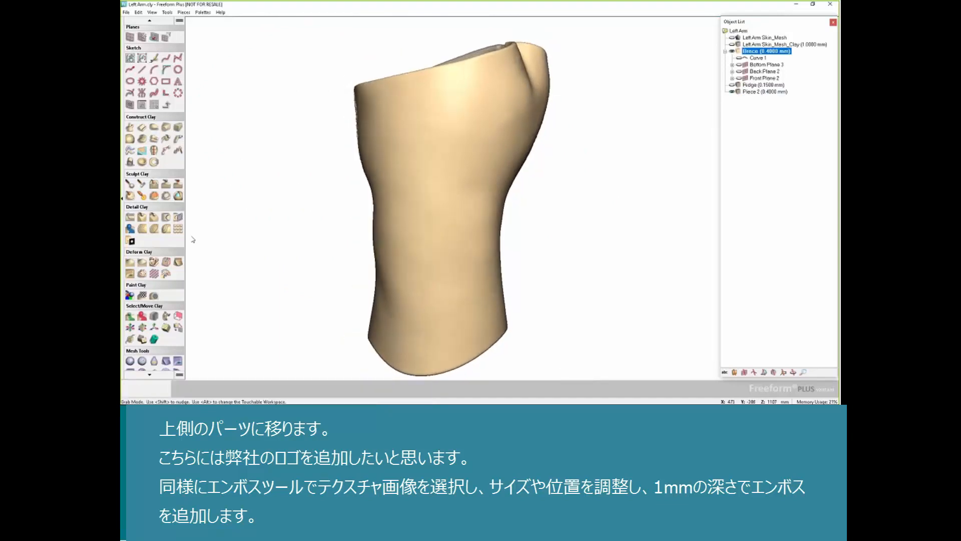
key("space")
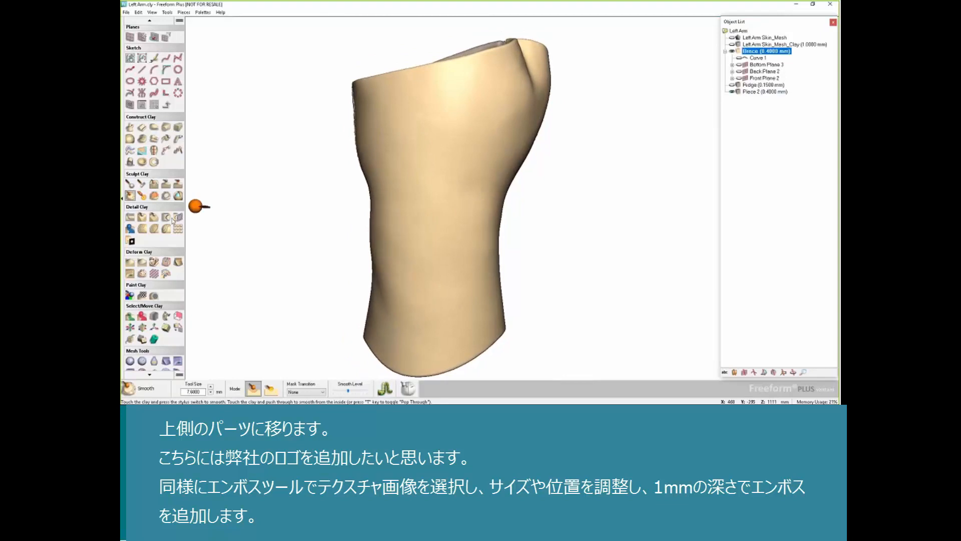
left_click(143, 231)
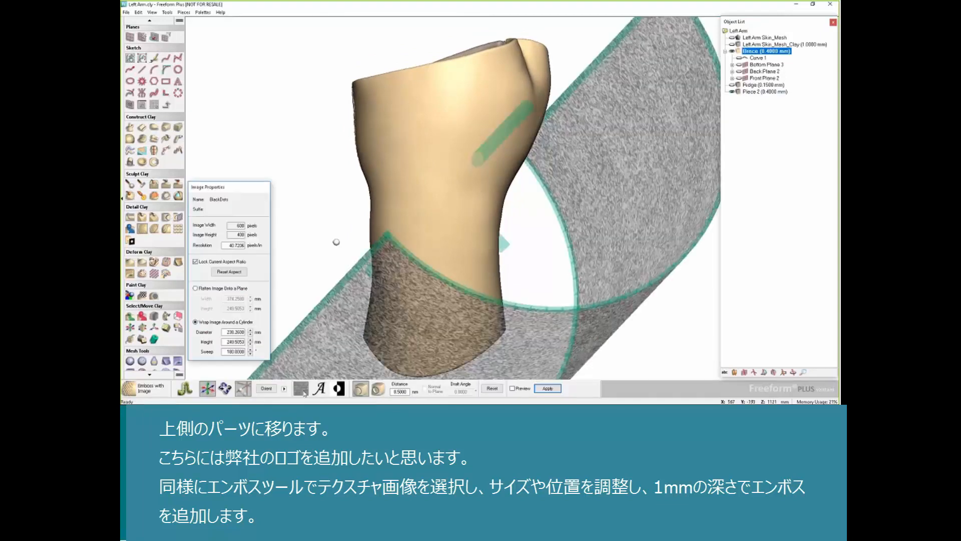
left_click(301, 388)
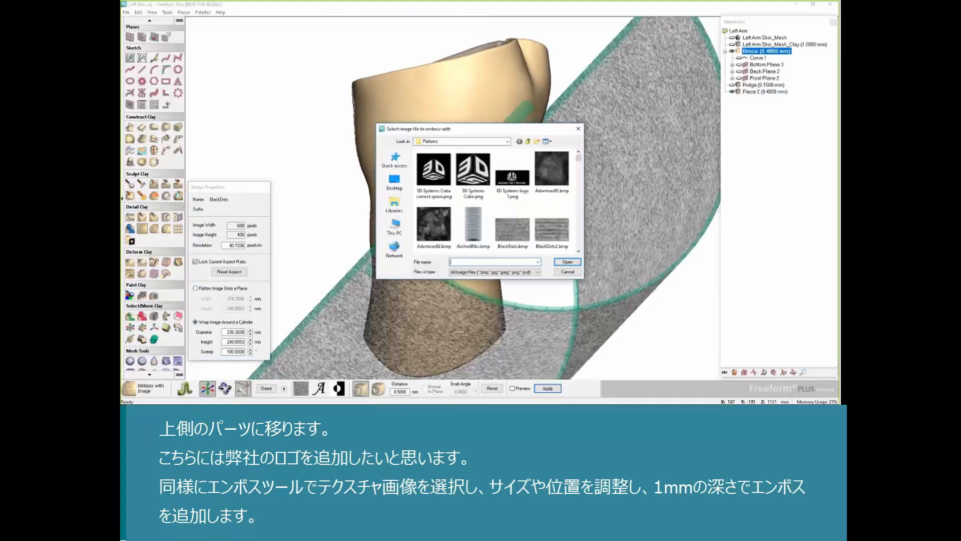
left_click(434, 173)
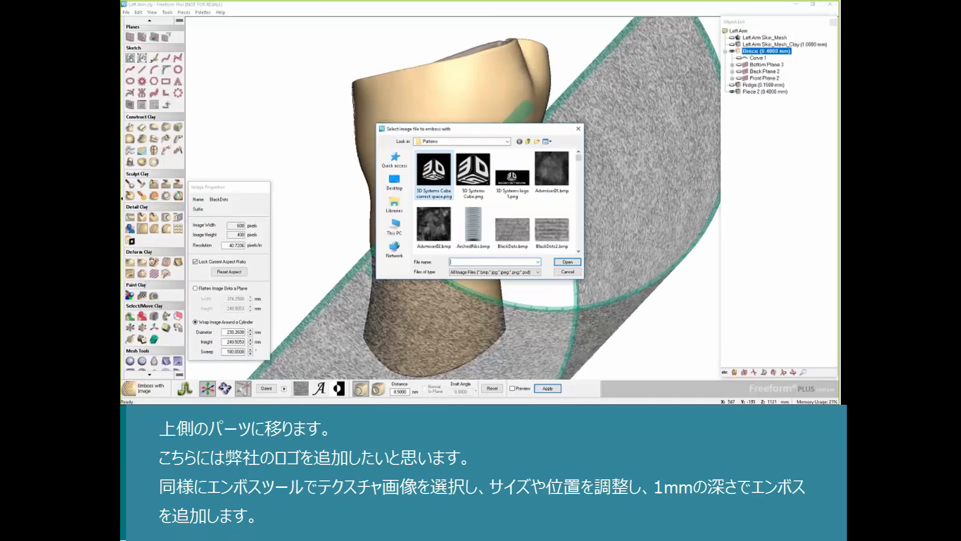
left_click(567, 262)
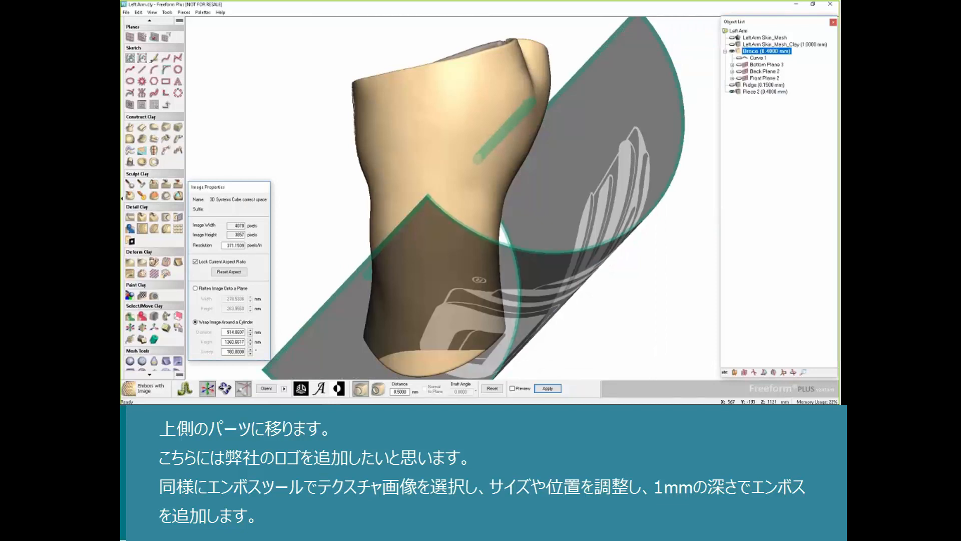
Flatten the logo image onto a plane, set its width to 50 mm and place it over the back of the hand
left_click(195, 288)
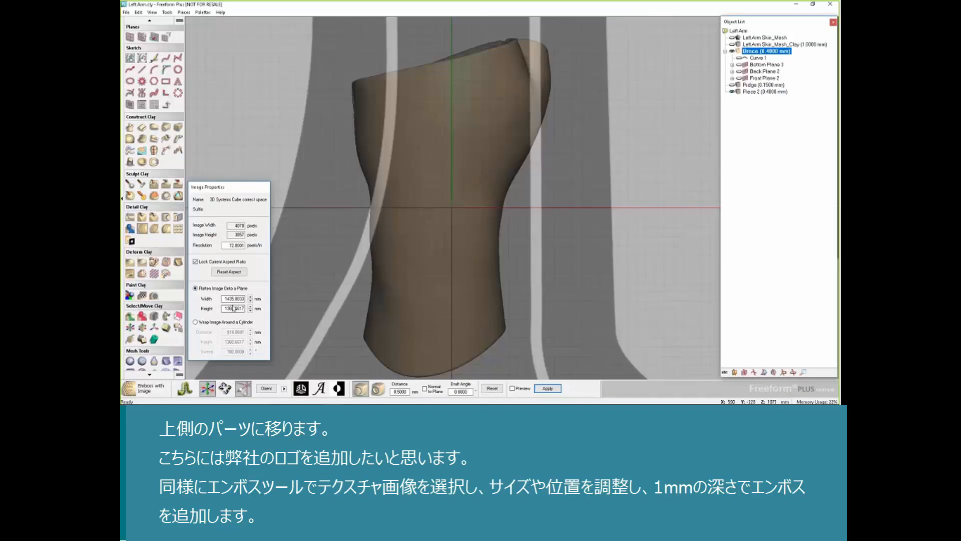
left_click_drag(223, 299, 252, 299)
type("50")
key("Return")
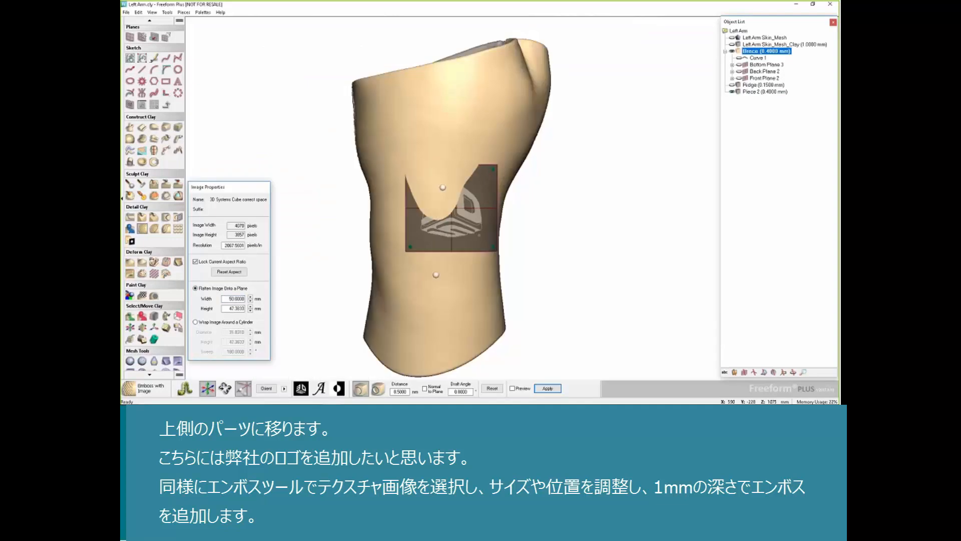
left_click_drag(442, 188, 430, 99)
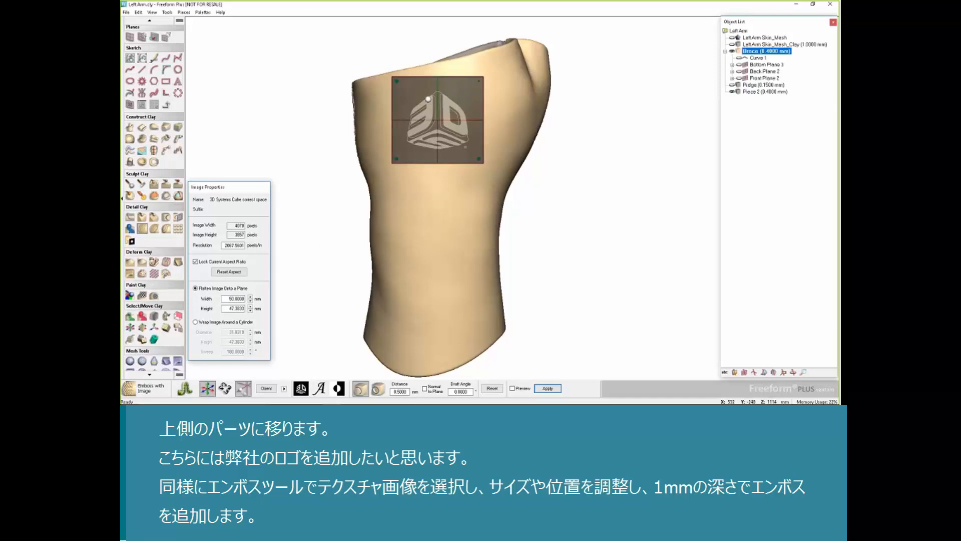
Emboss the logo on the back of the hand with a distance of 1.0 mm
left_click_drag(408, 392, 348, 392)
type("1.0")
key("Return")
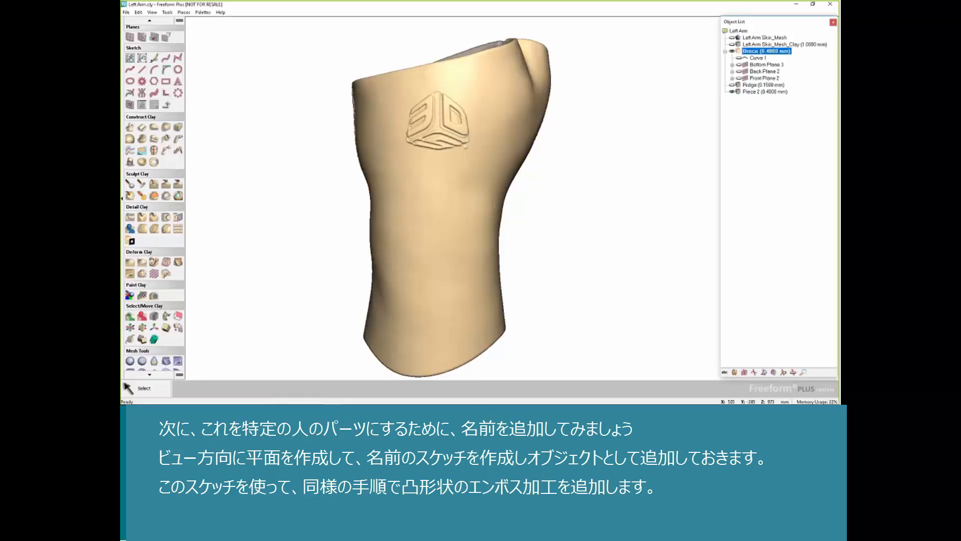
Create a plane oriented flat to the view and add the wearer's full name to it as Arial Bold sketch text
left_click(141, 37)
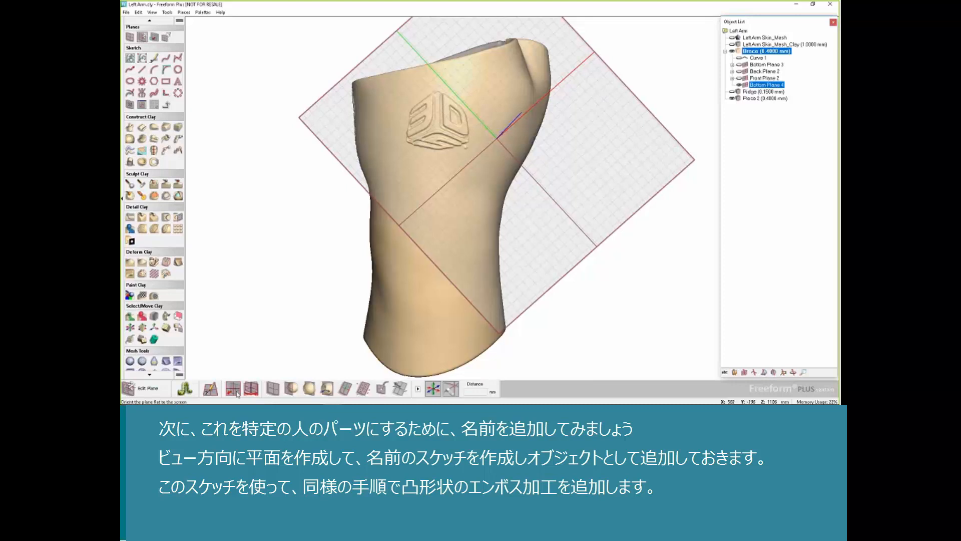
left_click(234, 393)
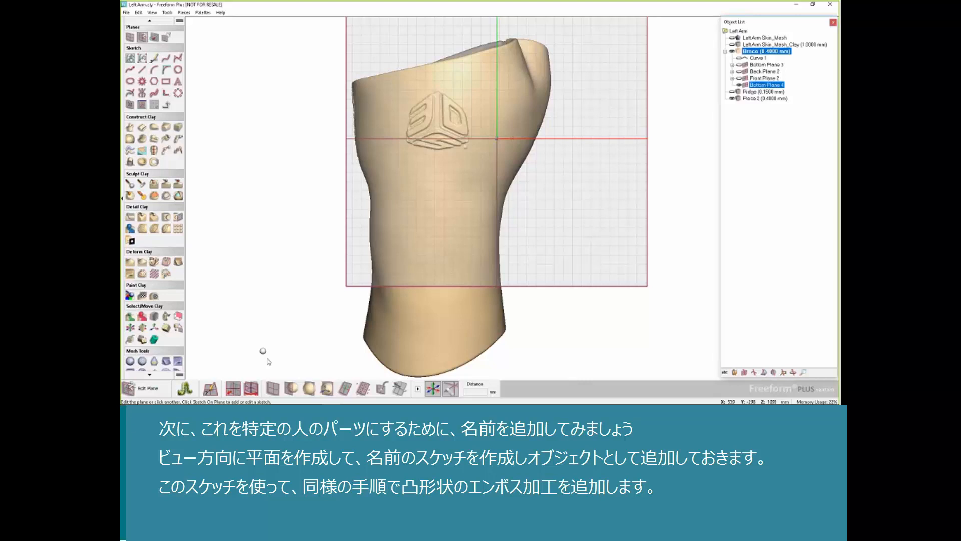
left_click(178, 82)
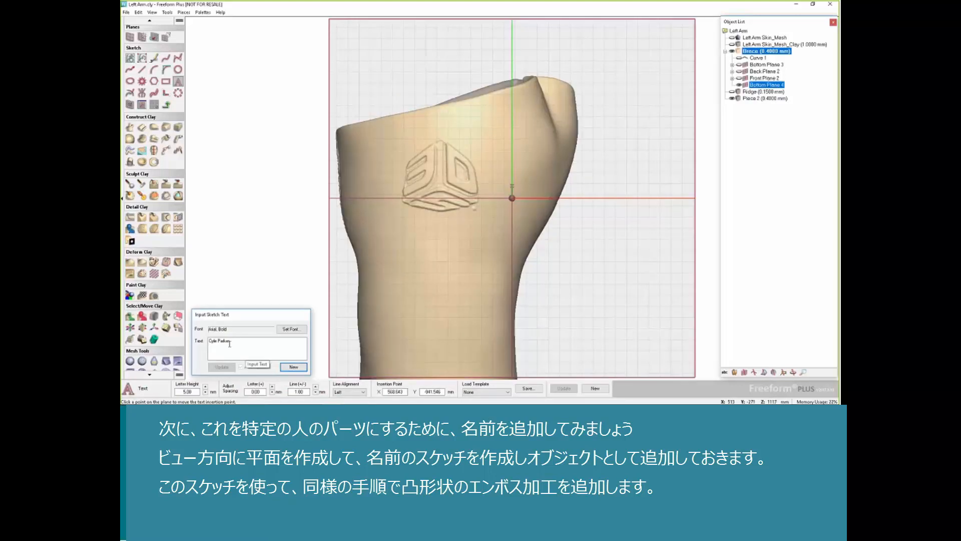
left_click(293, 366)
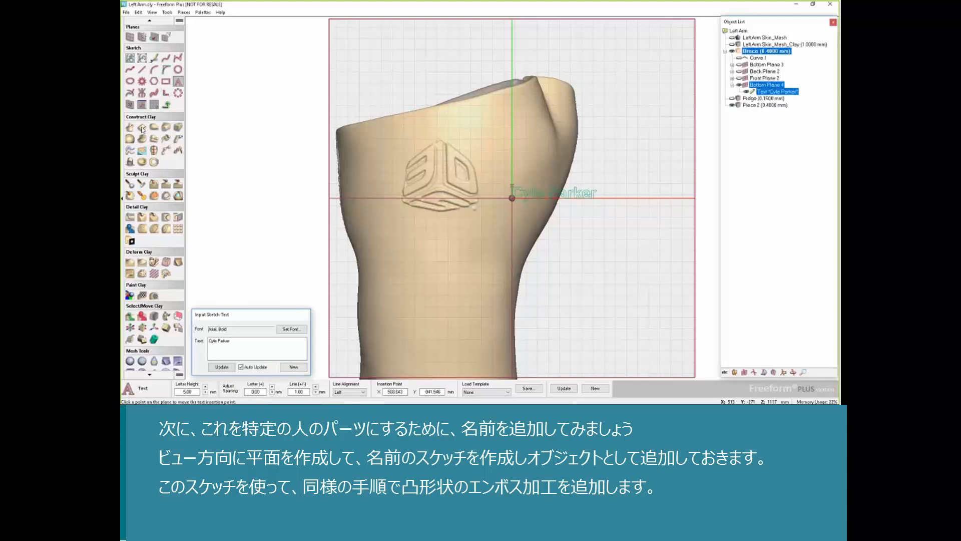
Move the name text to just below the embossed logo and leave the sketch
left_click(130, 60)
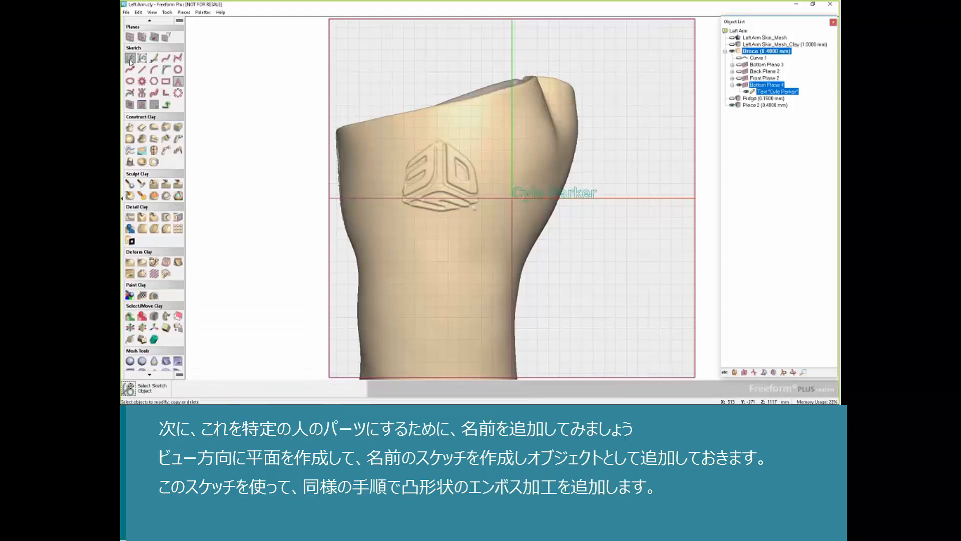
mouse_move(533, 187)
left_mouse_down()
mouse_move(456, 217)
mouse_move(421, 214)
left_mouse_up()
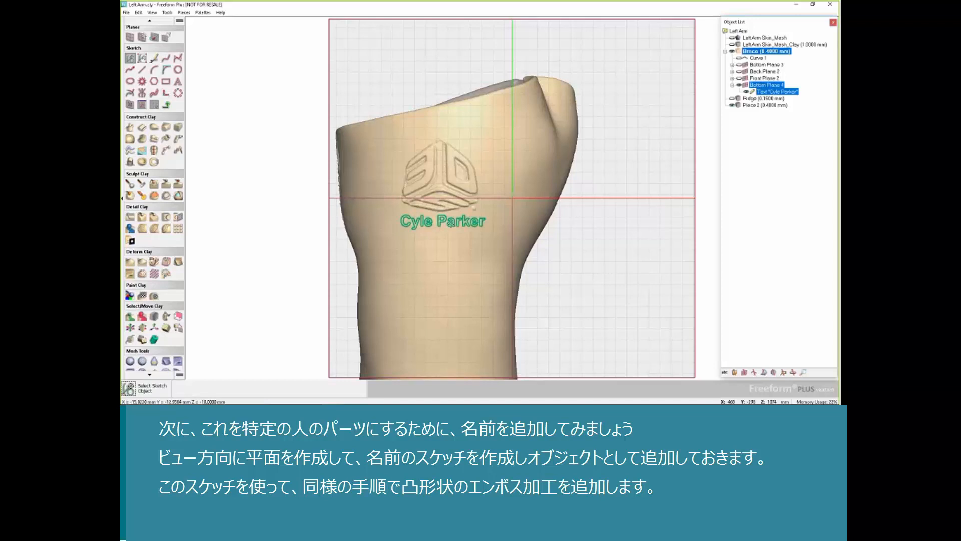
key("f")
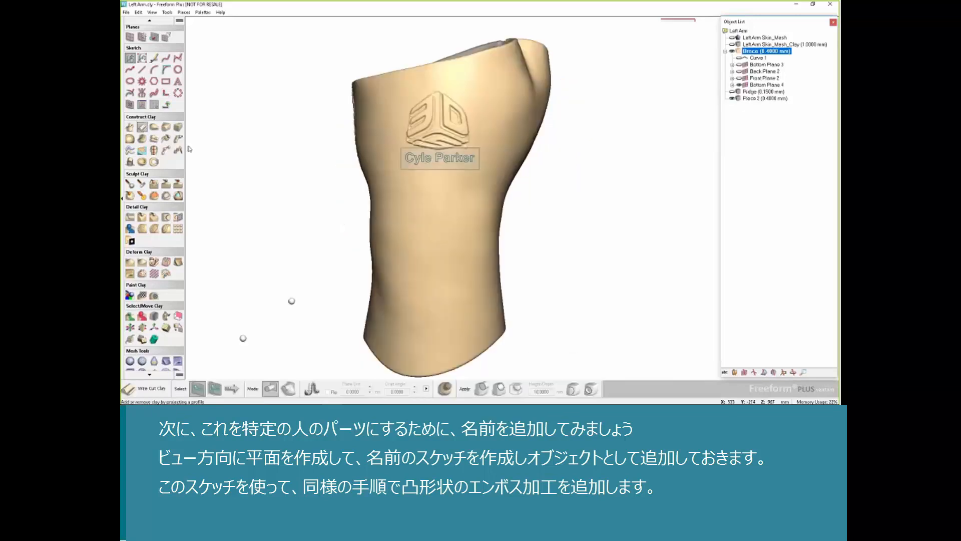
Raise the name text 1 mm on the brace surface below the logo with Wire Cut Clay and hide its sketch plane
left_click(449, 156)
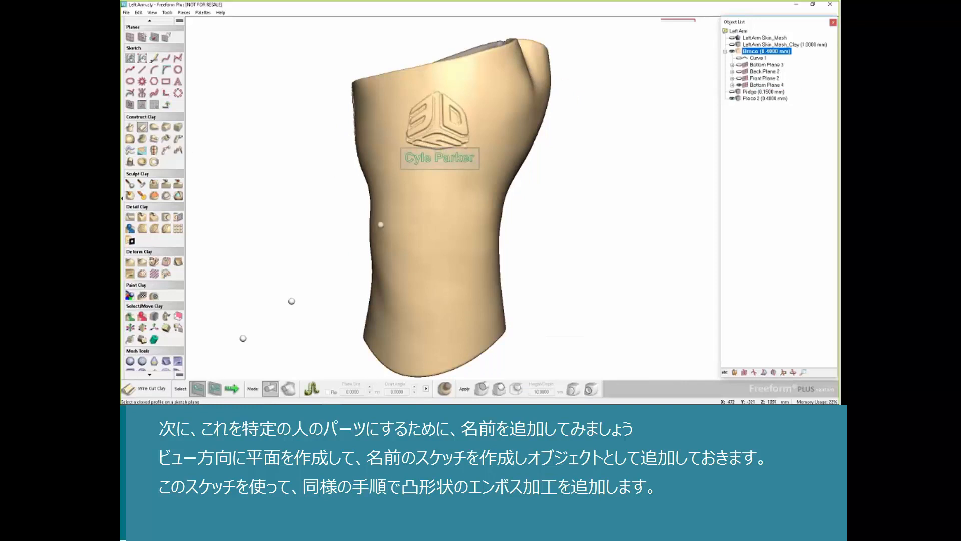
scroll(453, 198, "up", 3)
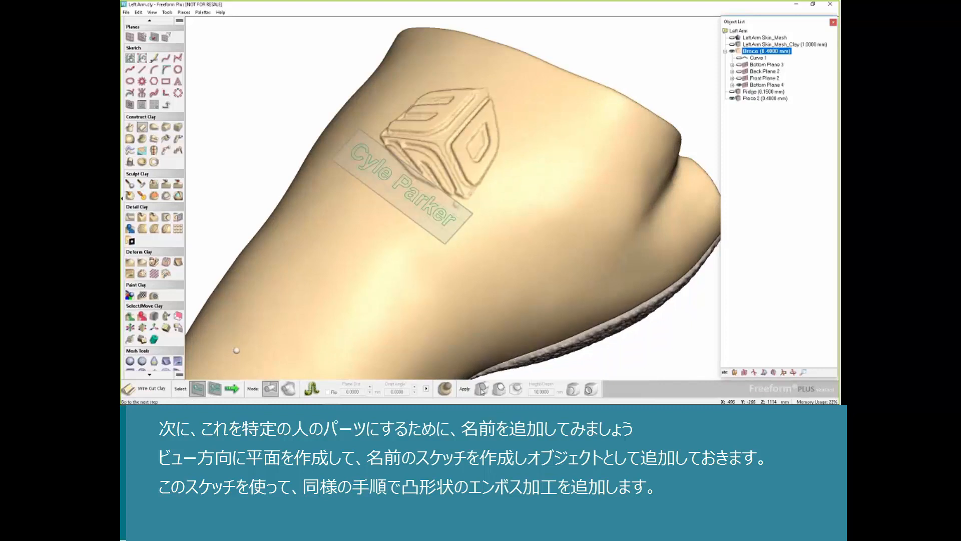
left_click(232, 389)
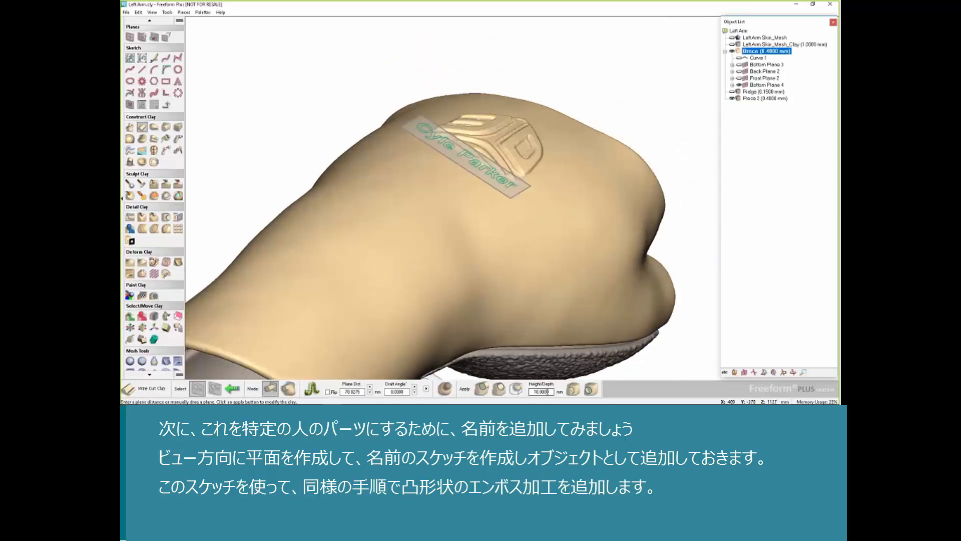
double_click(548, 391)
type("1")
left_click(574, 390)
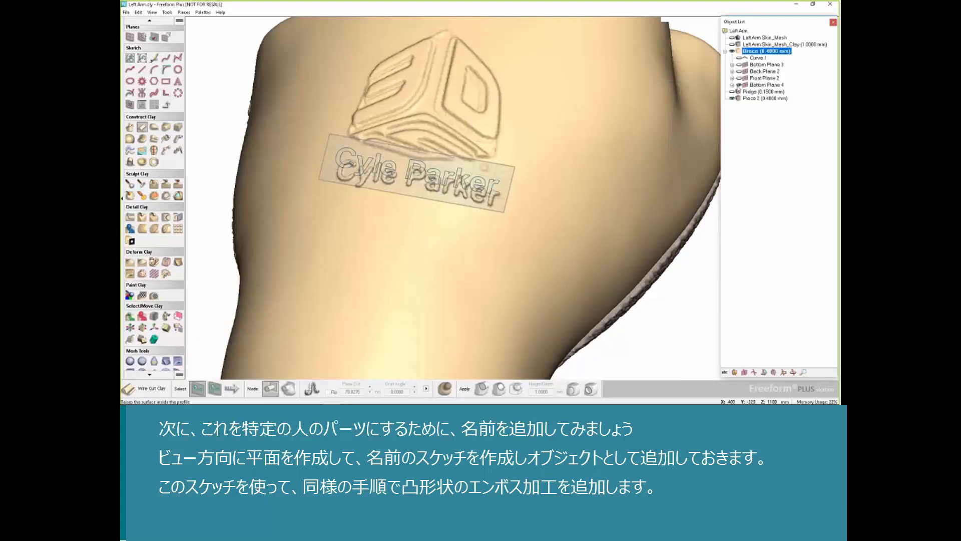
middle_click_drag(422, 93, 465, 118)
middle_click_drag(451, 194, 433, 178)
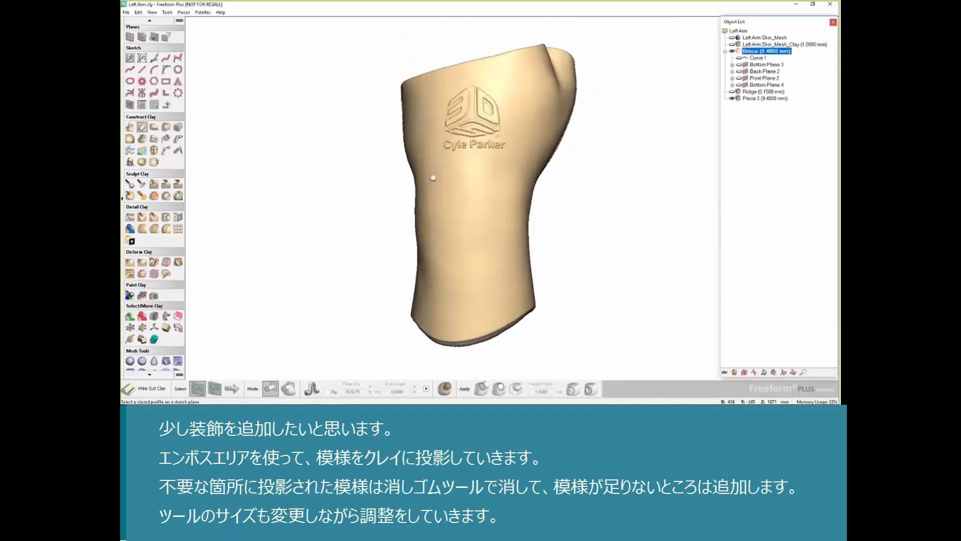
Stamp the custom dot pattern onto the forearm below the name with Emboss Area at a 104 mm diameter
left_click(130, 229)
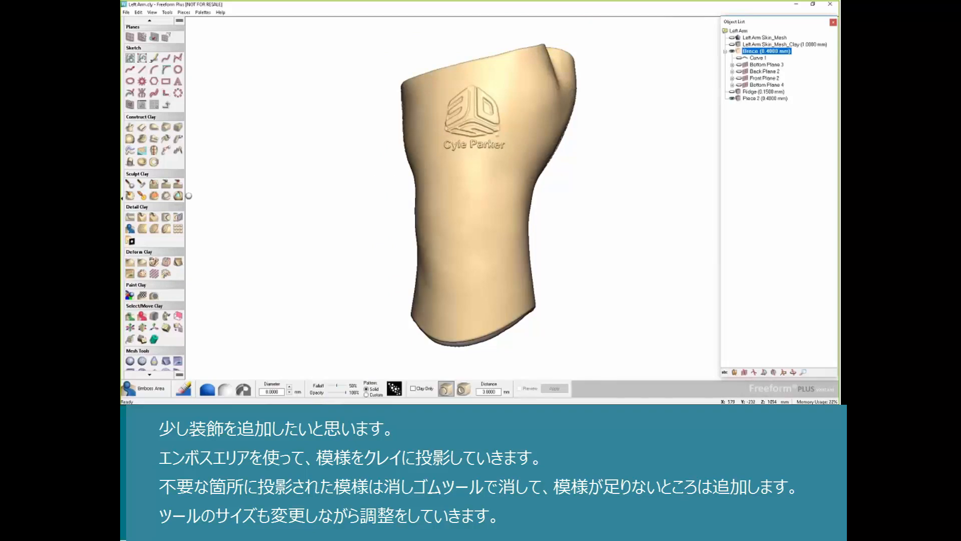
left_click(377, 395)
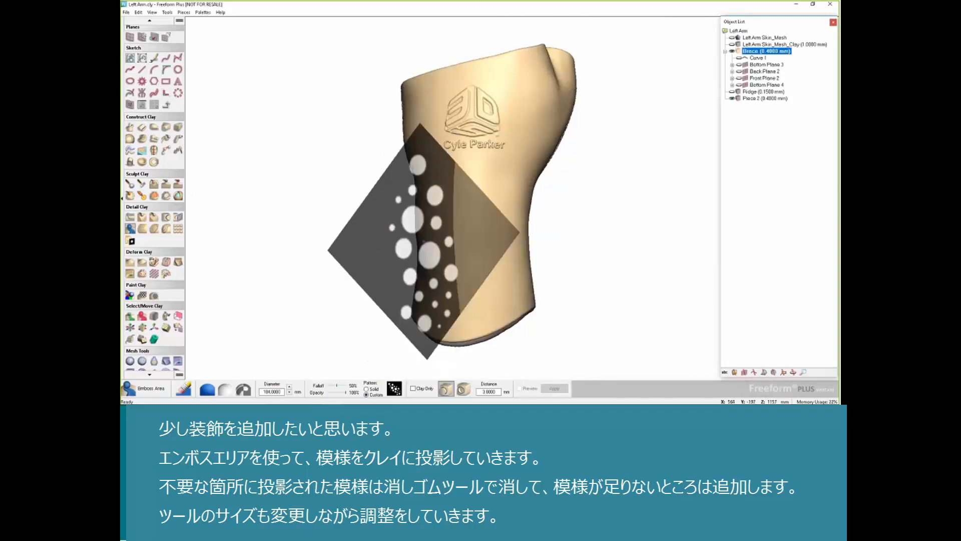
middle_click_drag(424, 242, 443, 230)
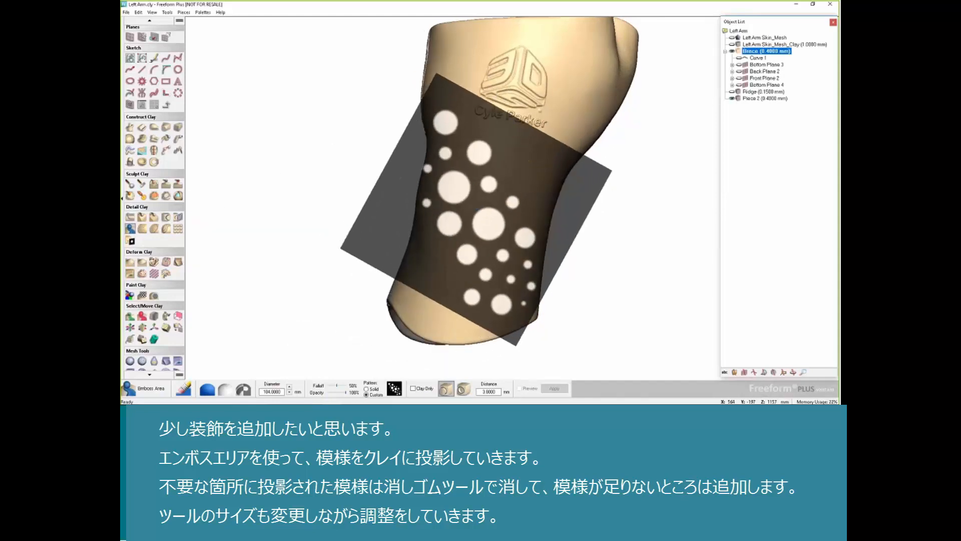
left_click(478, 211)
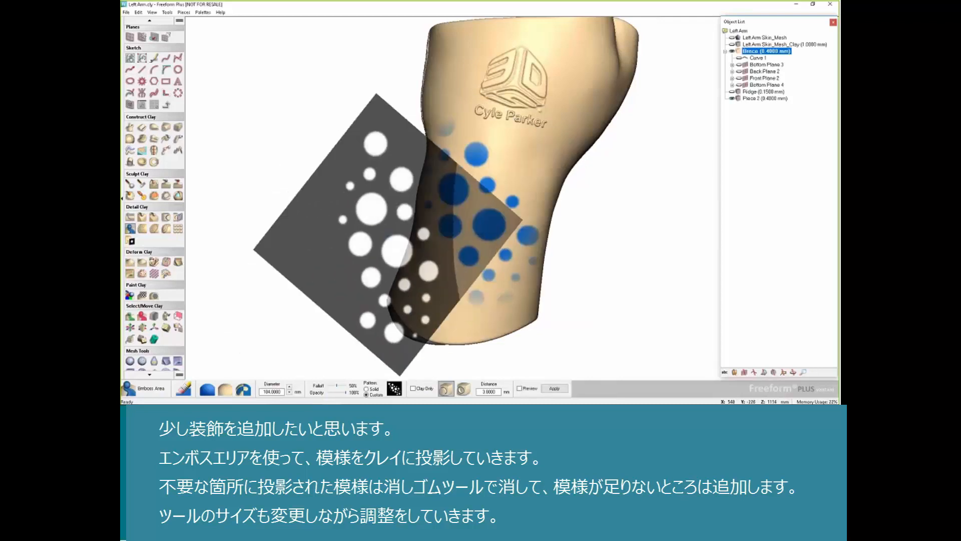
Reduce the pattern diameter to 95.6 mm and stamp the dots on the thumb side of the hand beside the logo
middle_click_drag(388, 234, 521, 163)
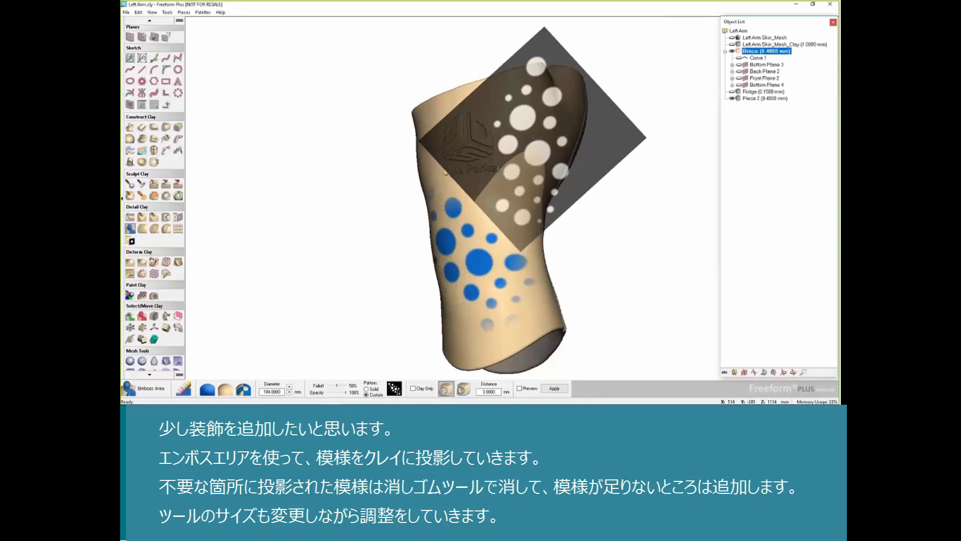
key("minus")
key("minus")
key("minus")
key("minus")
key("minus")
key("minus")
key("minus")
key("minus")
key("minus")
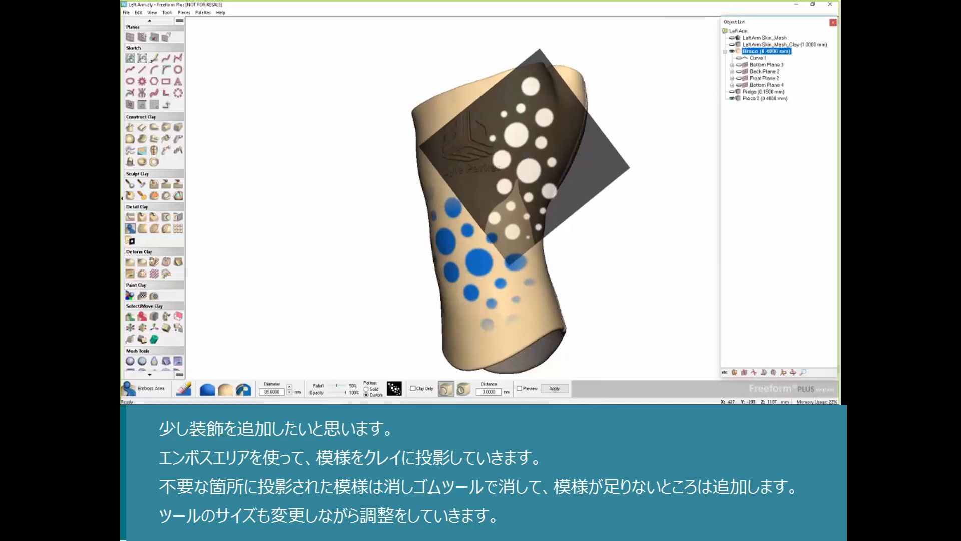
left_click(526, 145)
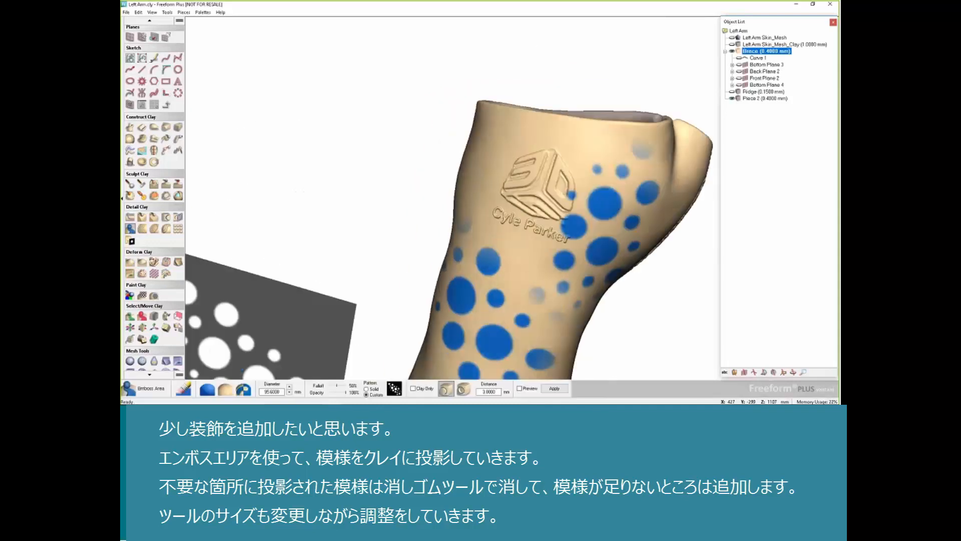
Erase the unwanted dots near the knuckle edge and around the logo and name with a solid eraser
left_click(183, 388)
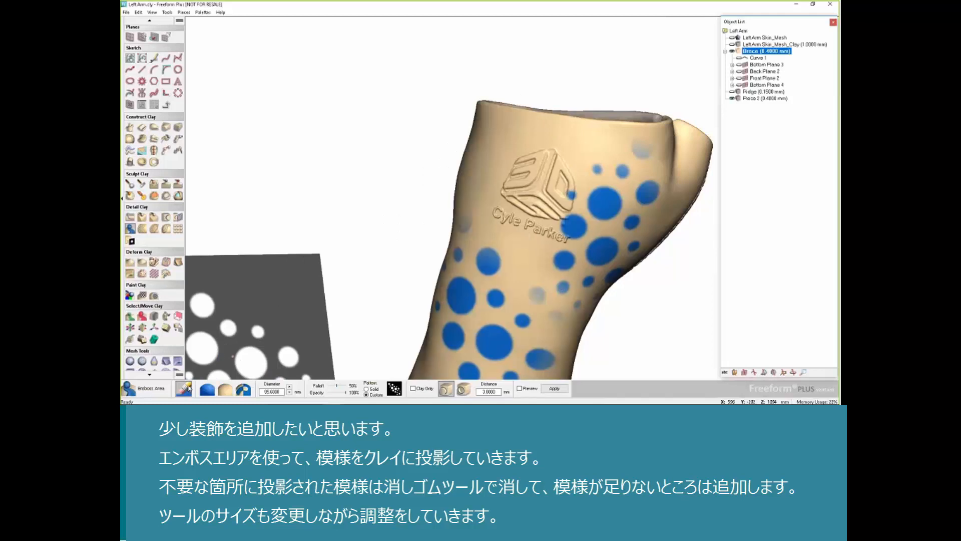
left_click(367, 389)
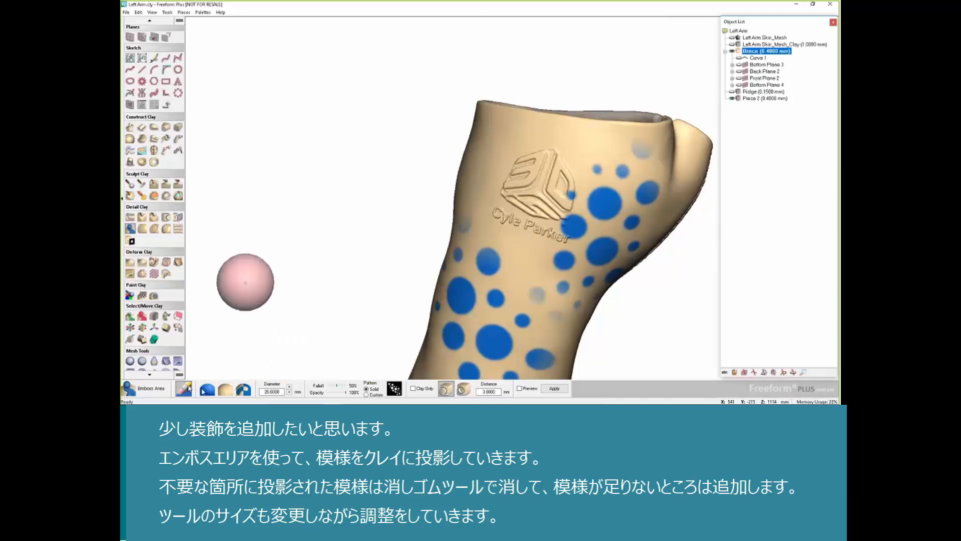
middle_click_drag(432, 273, 381, 295)
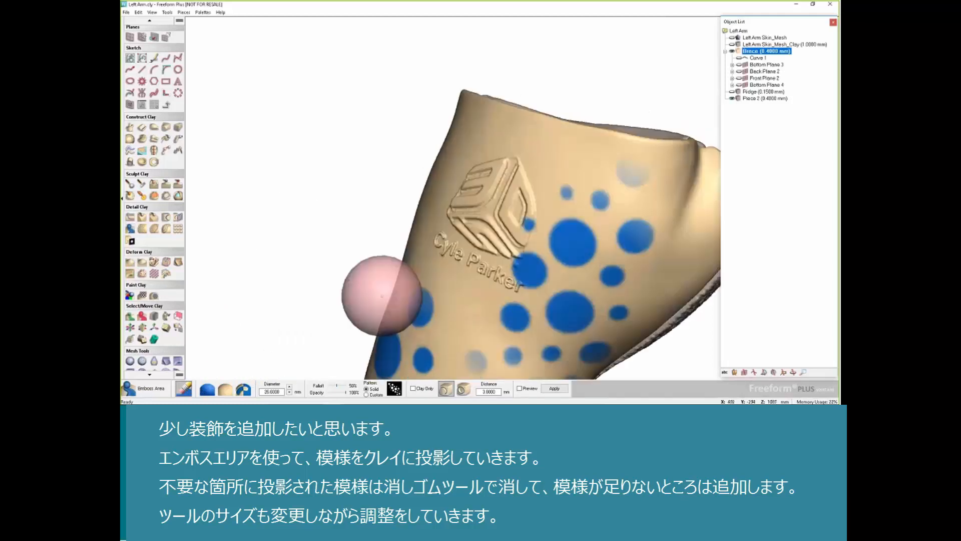
left_click_drag(616, 162, 675, 160)
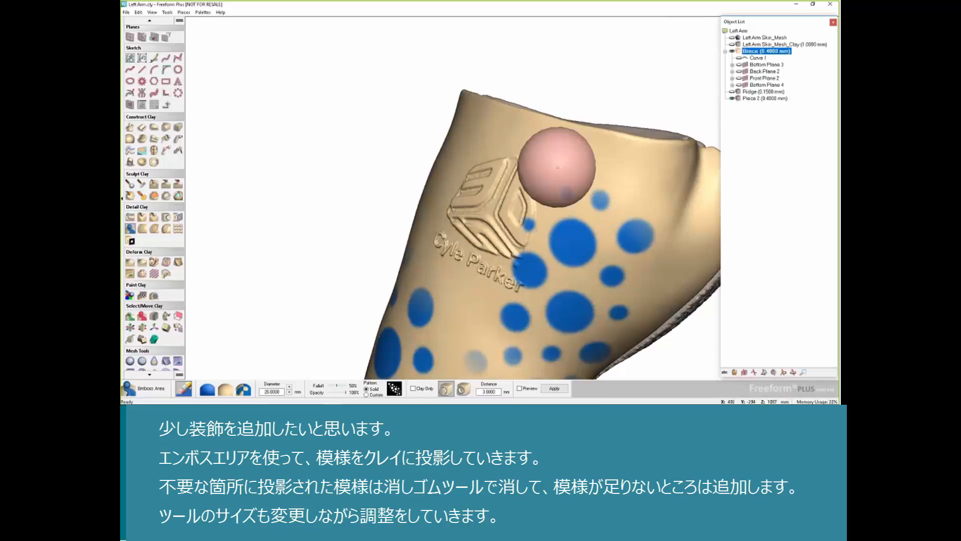
mouse_move(502, 206)
left_mouse_down()
mouse_move(514, 209)
mouse_move(471, 242)
left_mouse_up()
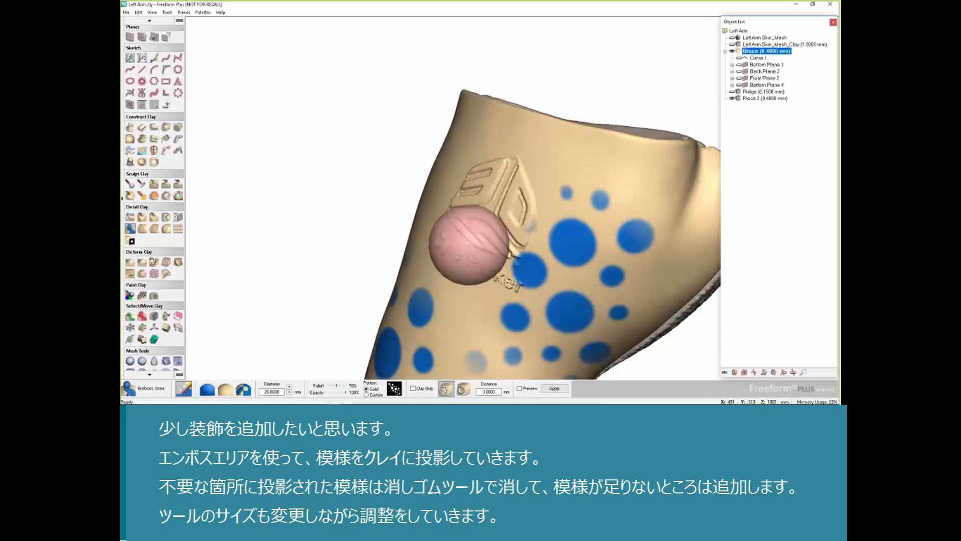
middle_click_drag(470, 242, 441, 211)
middle_click_drag(506, 231, 543, 210)
mouse_move(543, 210)
left_mouse_down()
mouse_move(532, 221)
mouse_move(542, 163)
left_mouse_up()
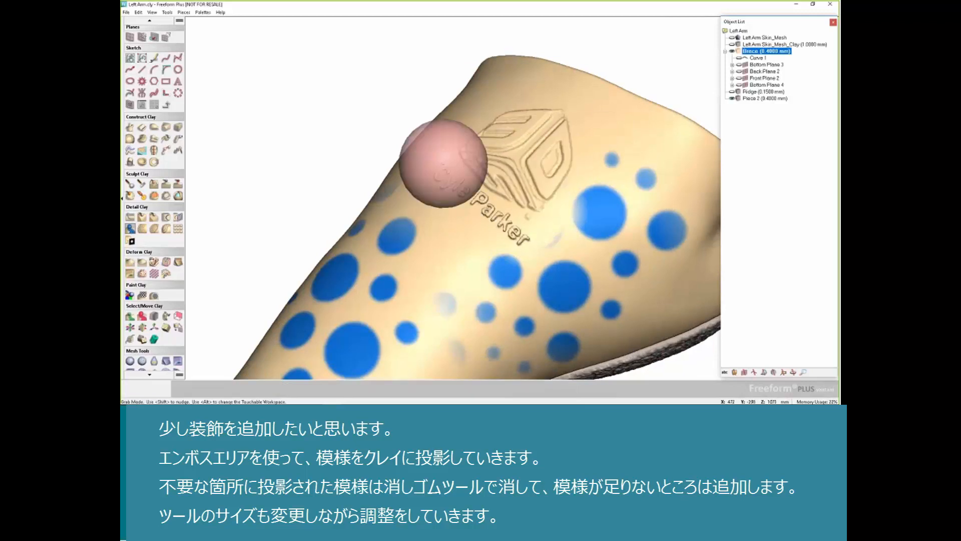
mouse_move(444, 160)
middle_mouse_down()
mouse_move(508, 142)
mouse_move(479, 132)
middle_mouse_up()
middle_click_drag(368, 161, 449, 139)
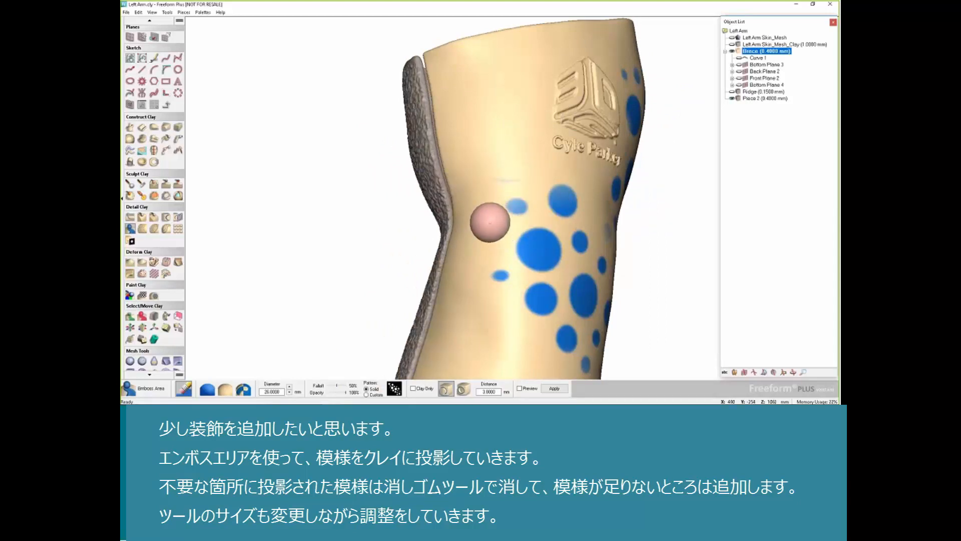
Erase the partial dots on the little-finger side of the wrist and the distorted dots on the thumb side of the forearm
mouse_move(489, 218)
left_mouse_down()
mouse_move(506, 275)
mouse_move(518, 187)
left_mouse_up()
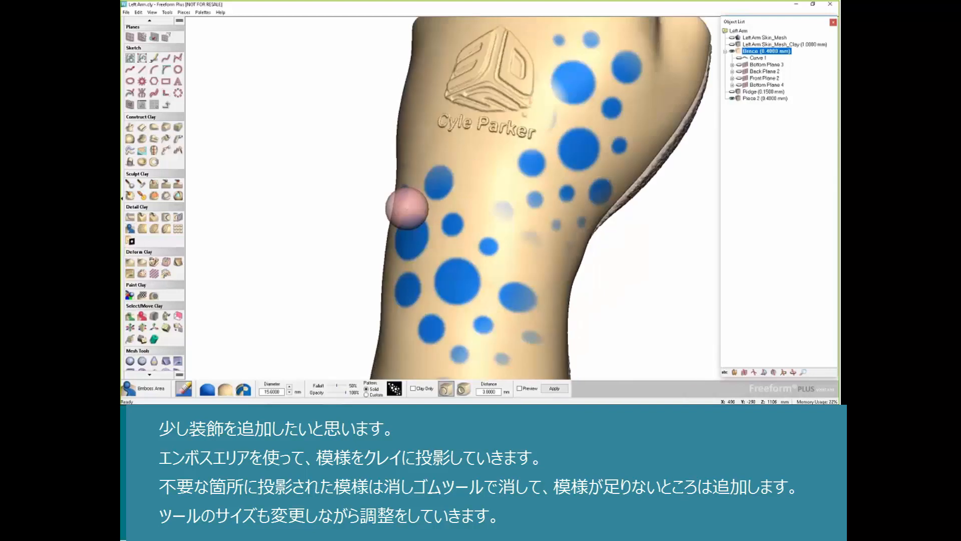
middle_click_drag(406, 209, 341, 151)
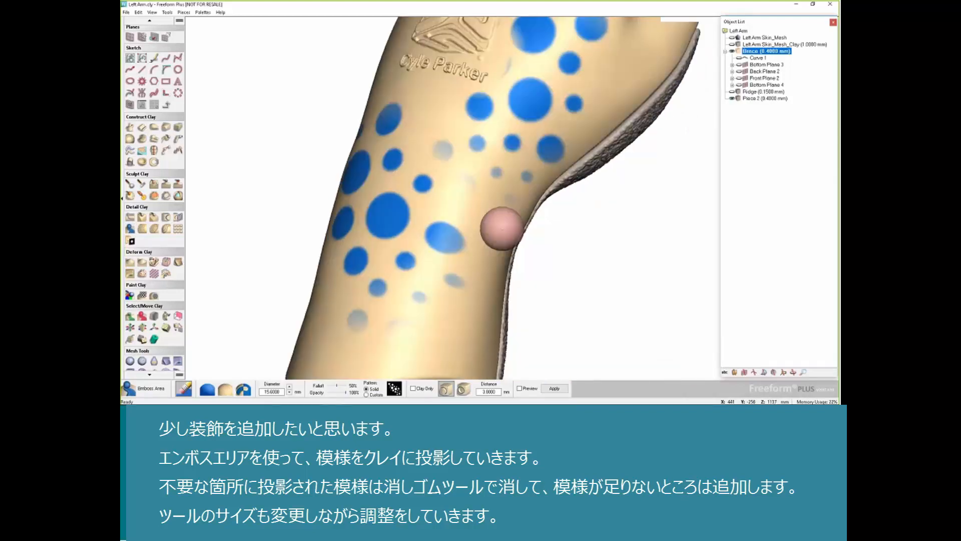
mouse_move(454, 278)
left_mouse_down()
mouse_move(459, 247)
mouse_move(449, 226)
mouse_move(432, 235)
left_mouse_up()
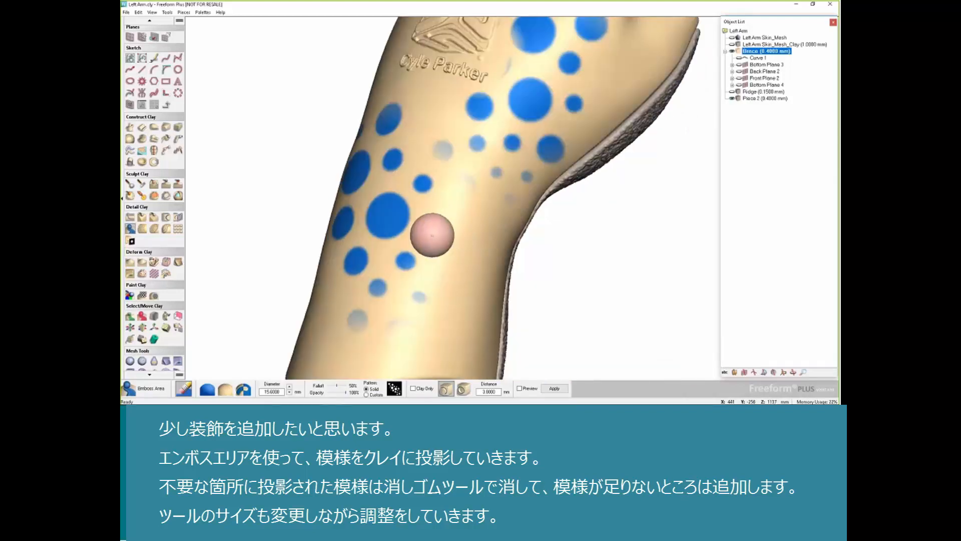
middle_click_drag(527, 229, 481, 229)
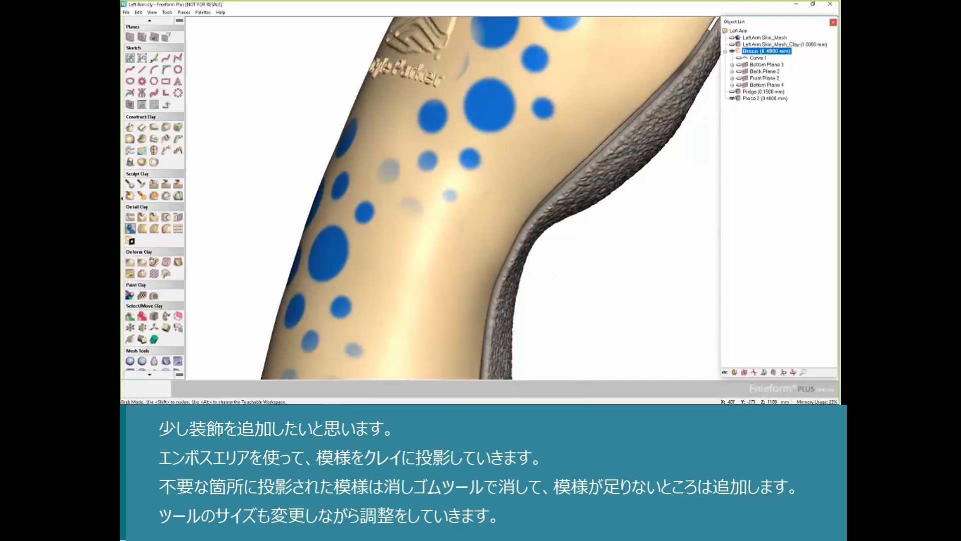
Paint solid 15.6 mm dots on the thumb side of the wrist and on the little-finger side below the name
middle_click_drag(602, 162, 212, 360)
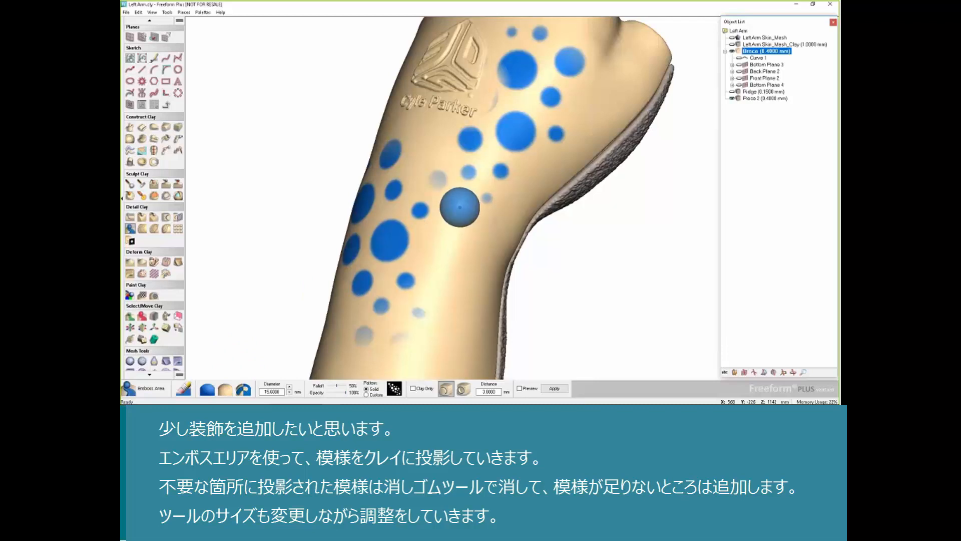
left_click(453, 209)
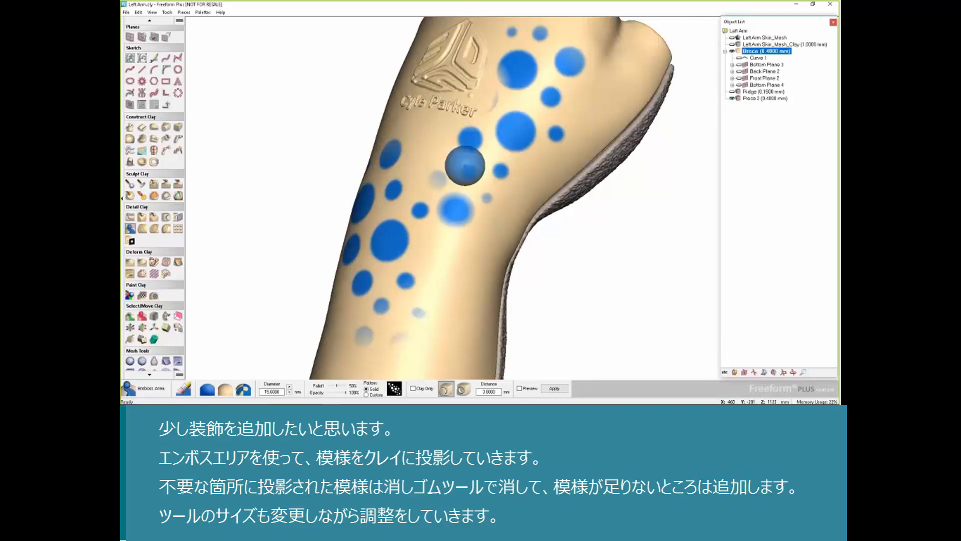
key("space")
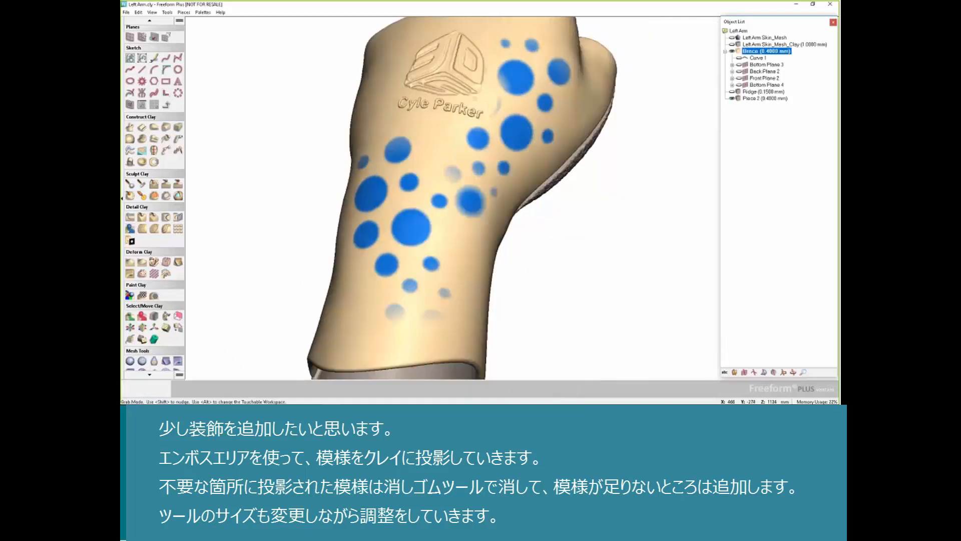
left_click(399, 157)
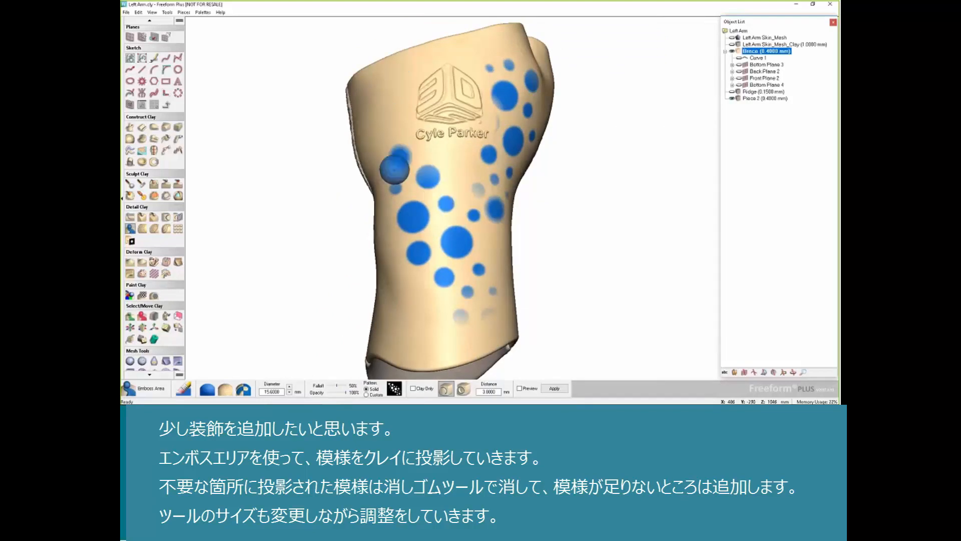
key("ctrl+z")
left_click(388, 159)
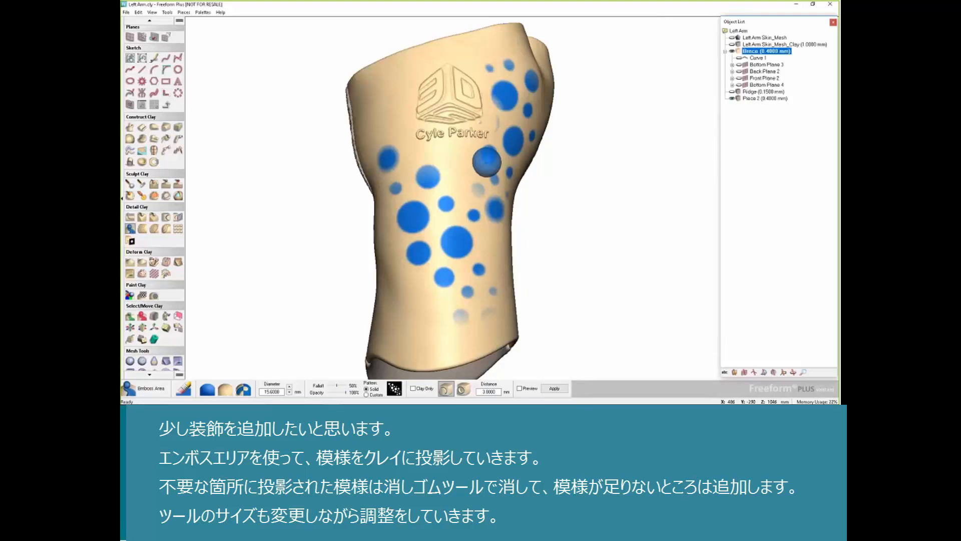
Paint 8.4 mm dots beside the largest forearm dot and over the faded spot near the brace's lower edge
middle_click_drag(487, 162, 458, 149)
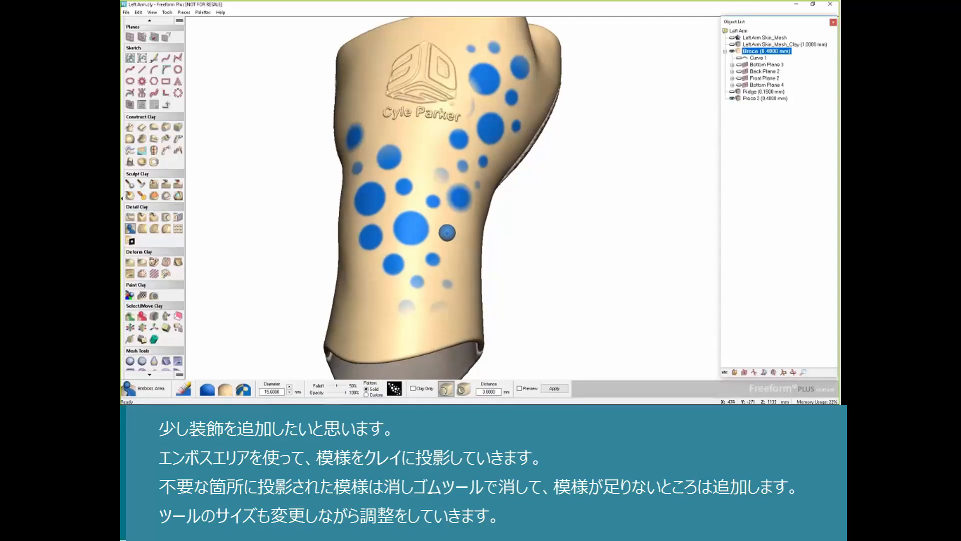
left_click(445, 225)
left_click(437, 307)
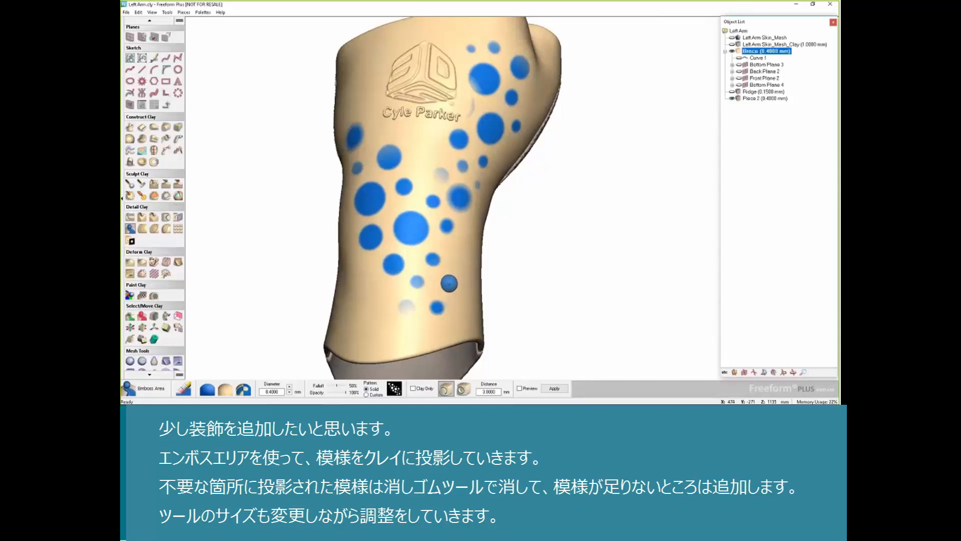
Enlarge the brush to 12 mm and paint dots over the faded spots on the lower forearm and at the wrist
left_click(448, 283)
key("plus")
key("plus")
key("plus")
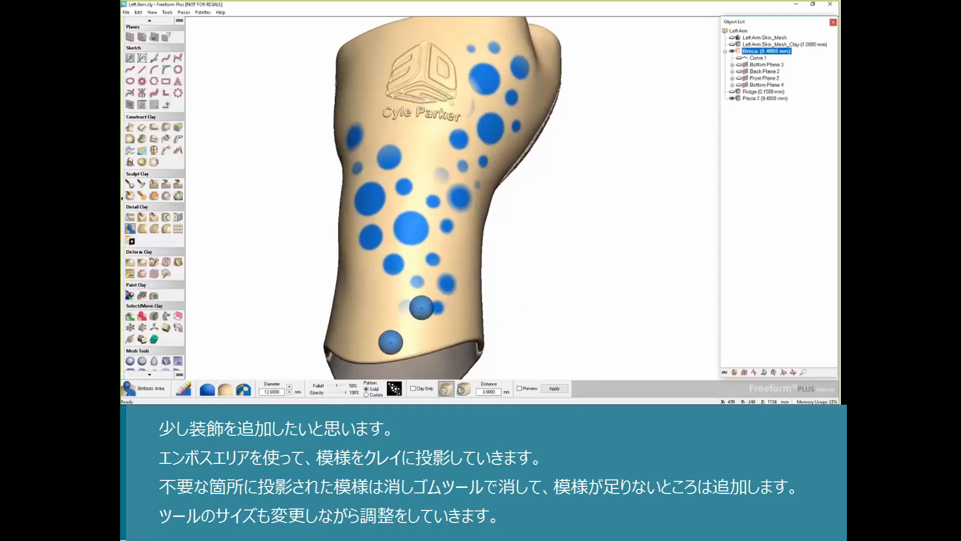
left_click(441, 172)
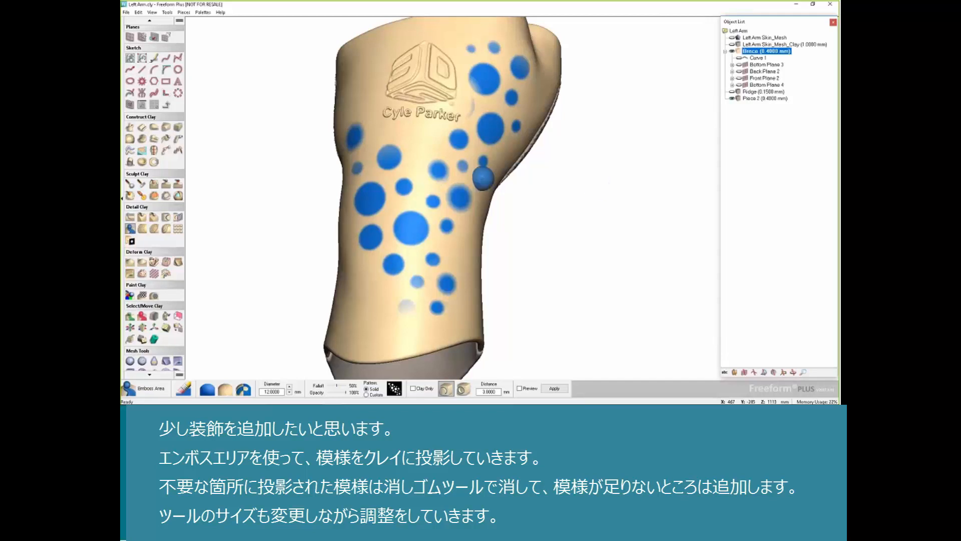
key("ctrl+z")
left_click(439, 172)
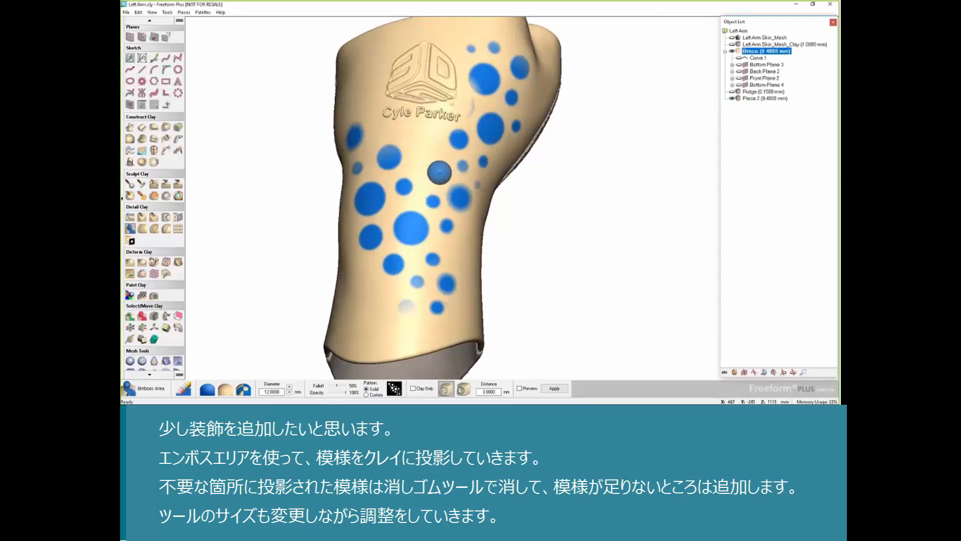
middle_click_drag(630, 176, 646, 192)
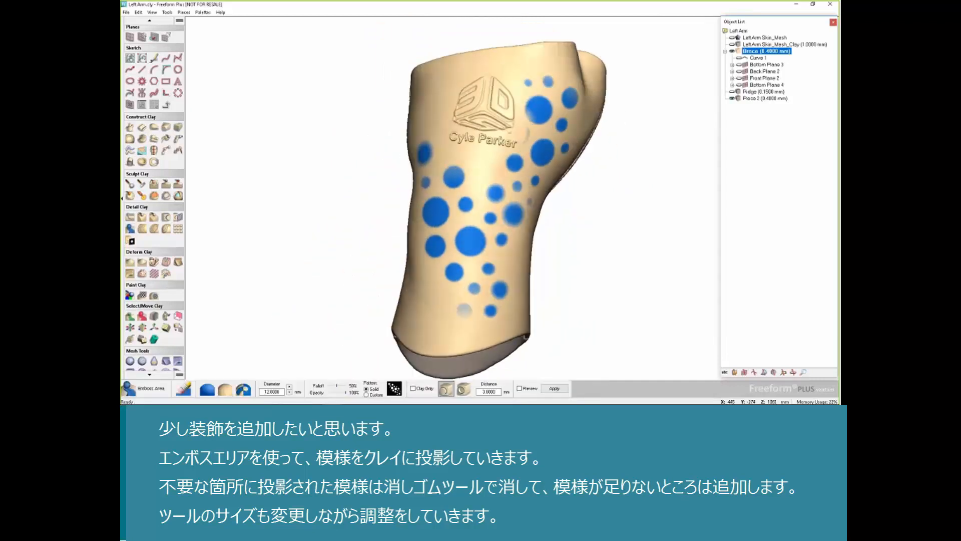
middle_click_drag(470, 241, 487, 208)
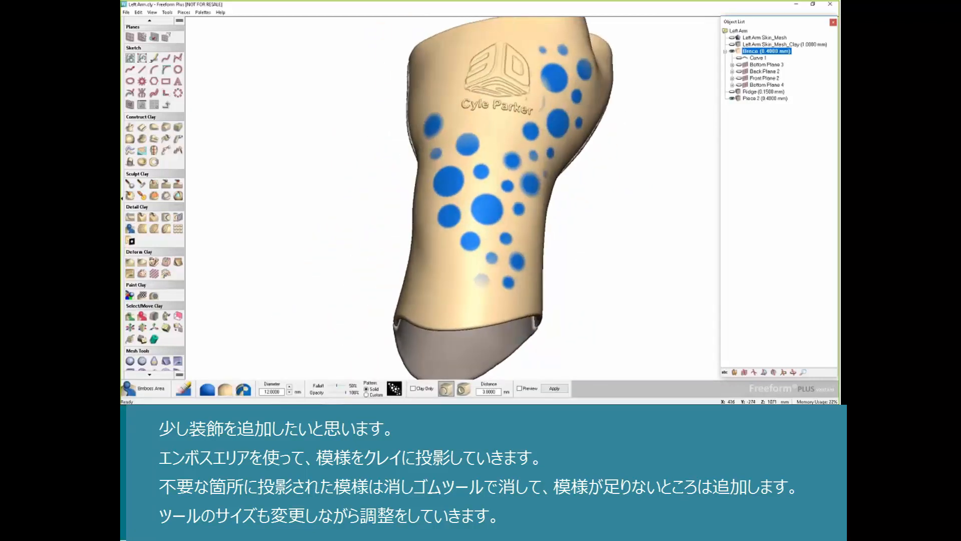
Paint a dot over the last faded spot near the brace's lower edge, and engrave all painted dots 5 mm inward
left_click(481, 275)
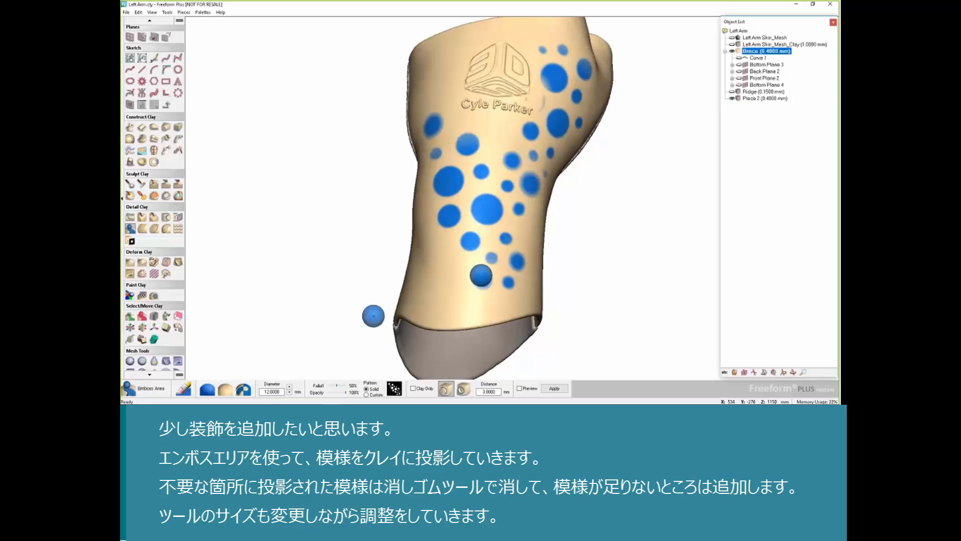
double_click(491, 394)
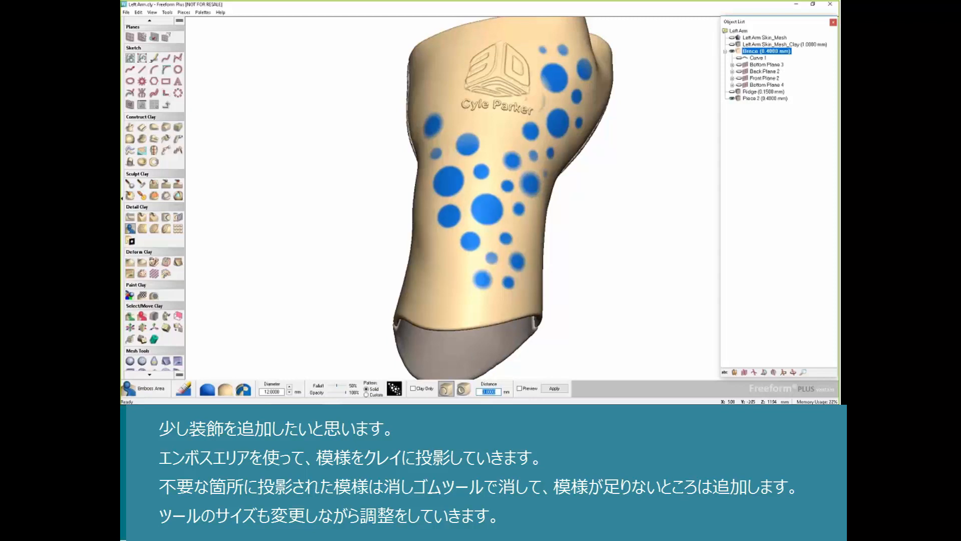
type("5.0")
key("Return")
left_click(461, 395)
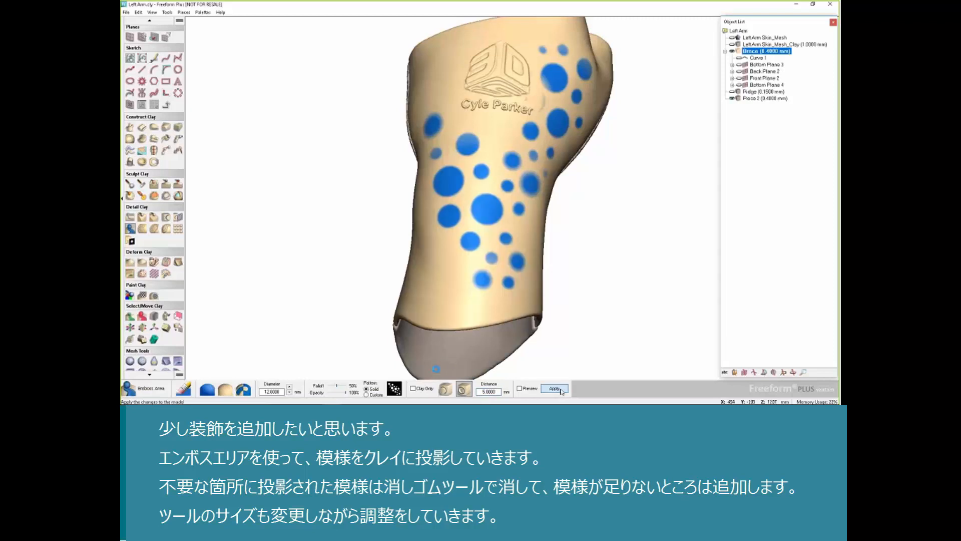
left_click(561, 390)
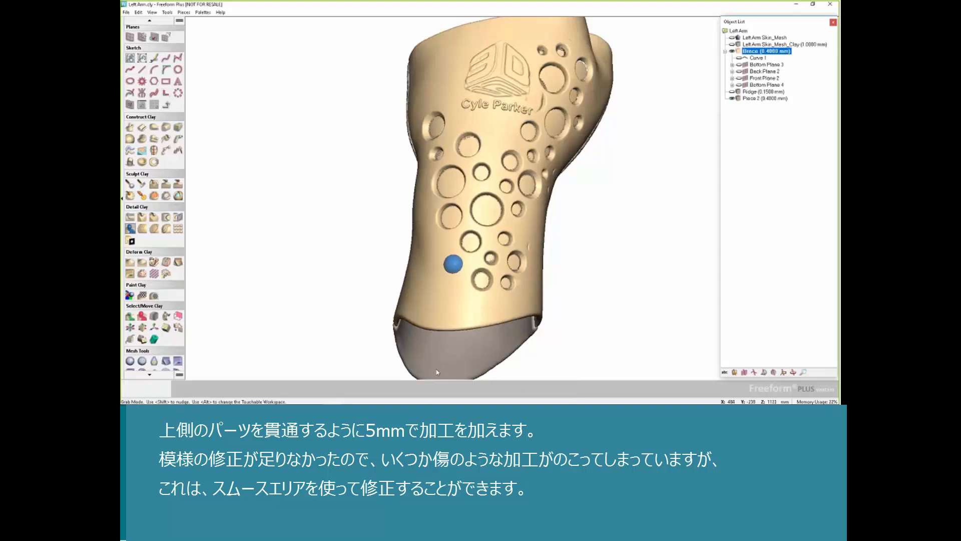
Mask the leftover scratches on the thumb side of the forearm and wrist with a 12 mm Smooth Area brush
middle_click_drag(453, 264, 470, 208)
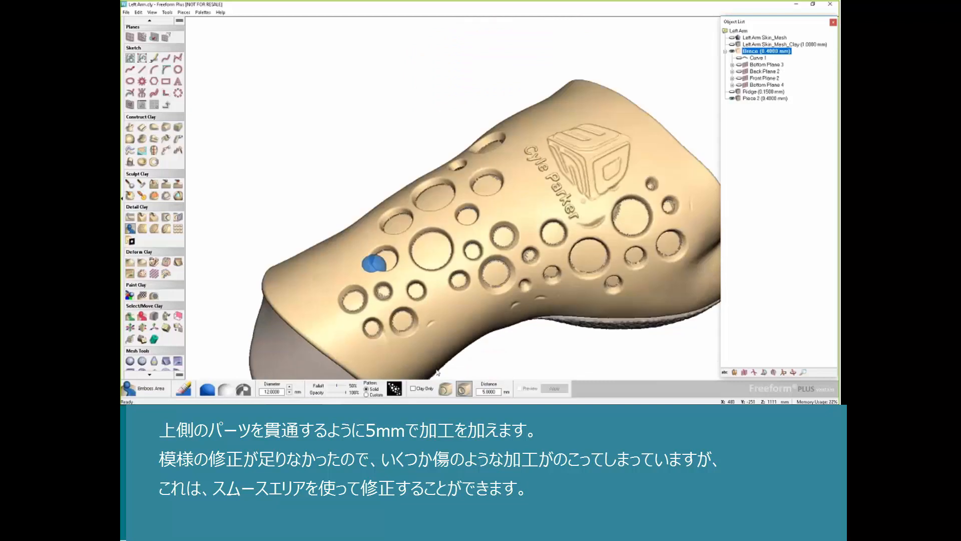
key("Escape")
middle_click_drag(525, 221, 516, 173)
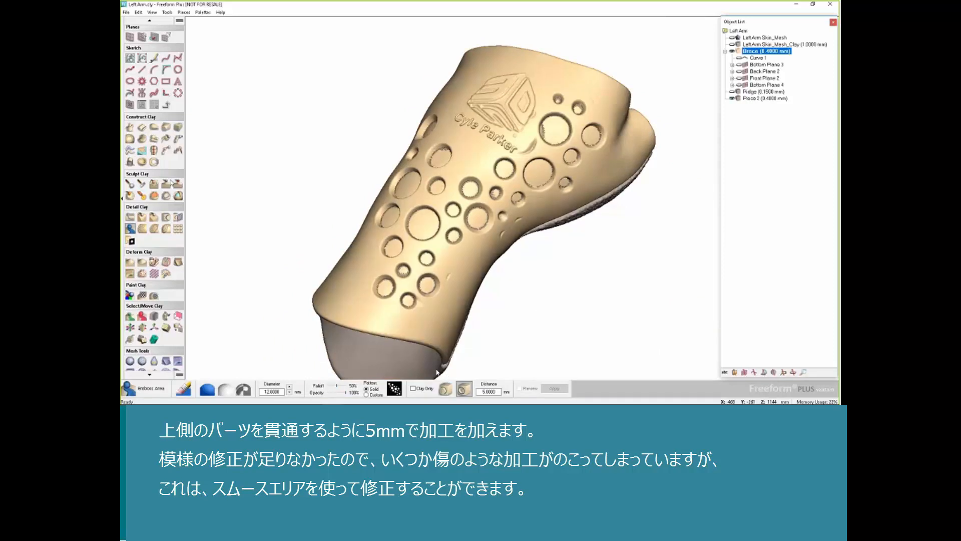
left_click(154, 195)
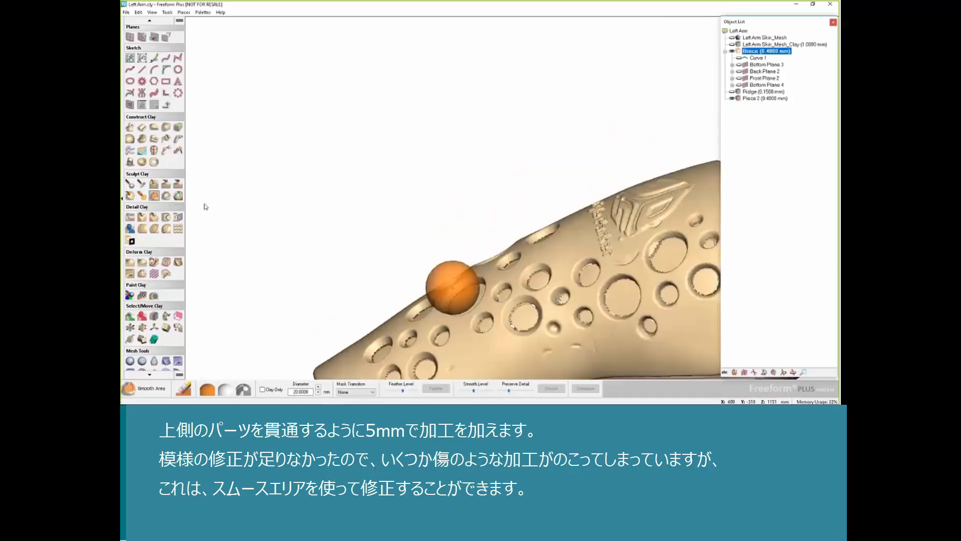
key("minus")
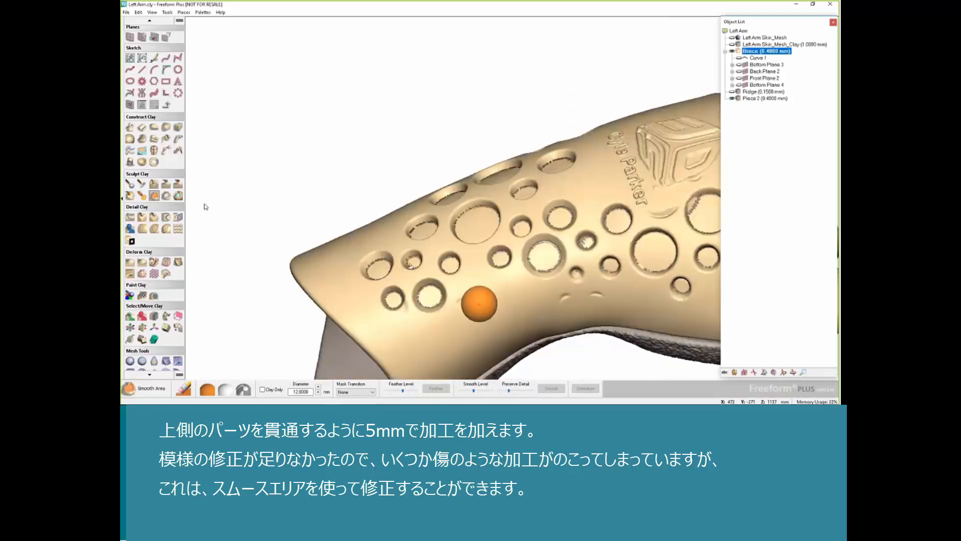
left_click(470, 299)
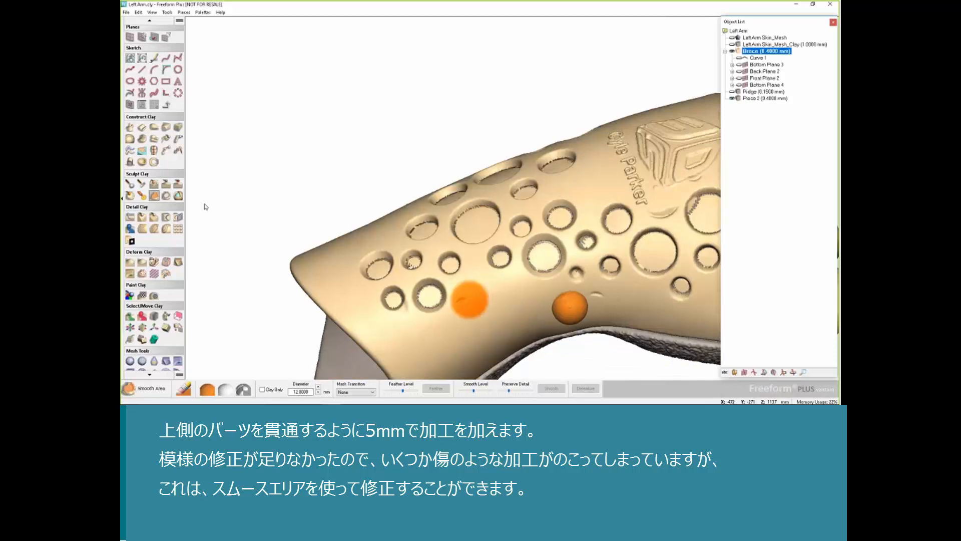
left_click(570, 306)
left_click(602, 300)
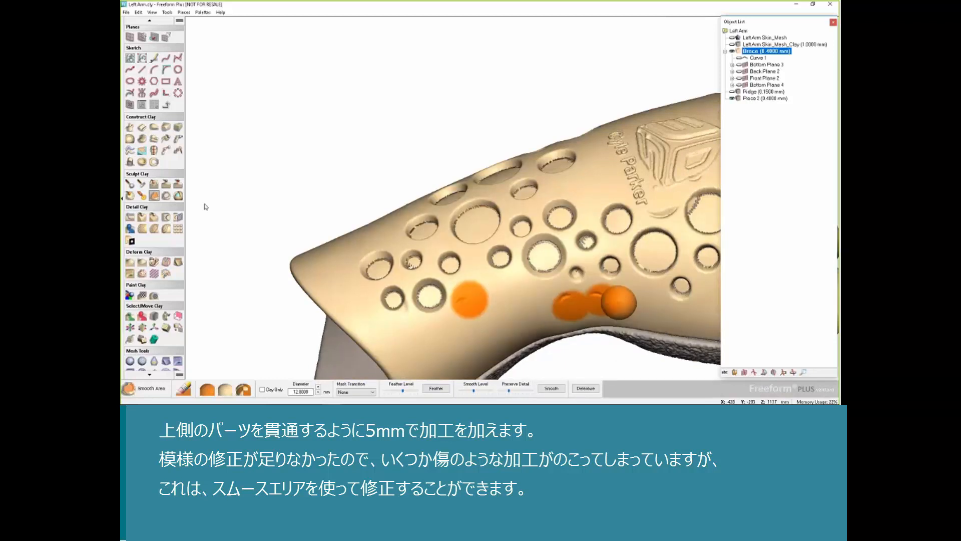
left_click(620, 301)
Mask the blemishes below the name, near the knuckle edge and on the little-finger side, using a 7.2 mm brush, and defeature all masked areas
middle_click_drag(620, 302, 613, 375)
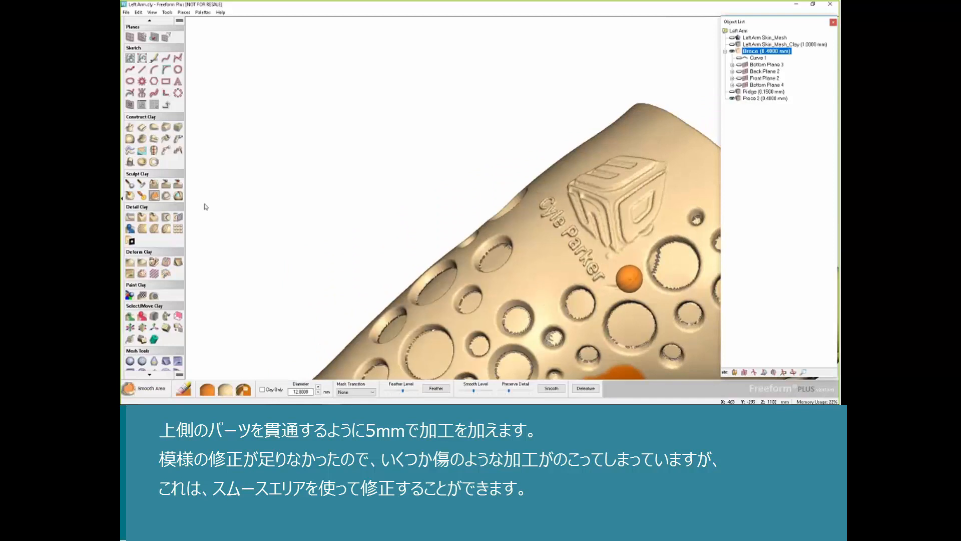
left_click_drag(629, 277, 626, 276)
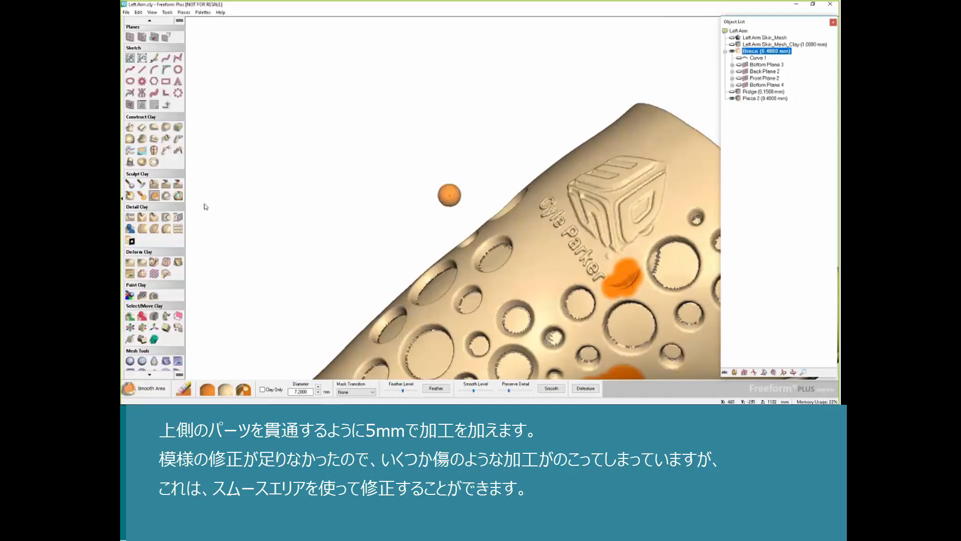
middle_click_drag(450, 195, 353, 178)
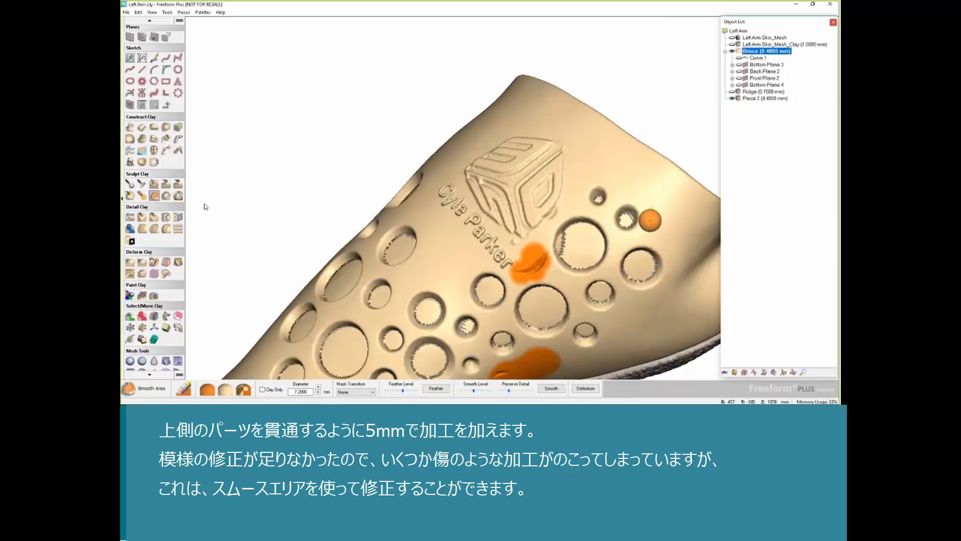
left_click_drag(649, 220, 654, 210)
middle_click_drag(663, 218, 479, 196)
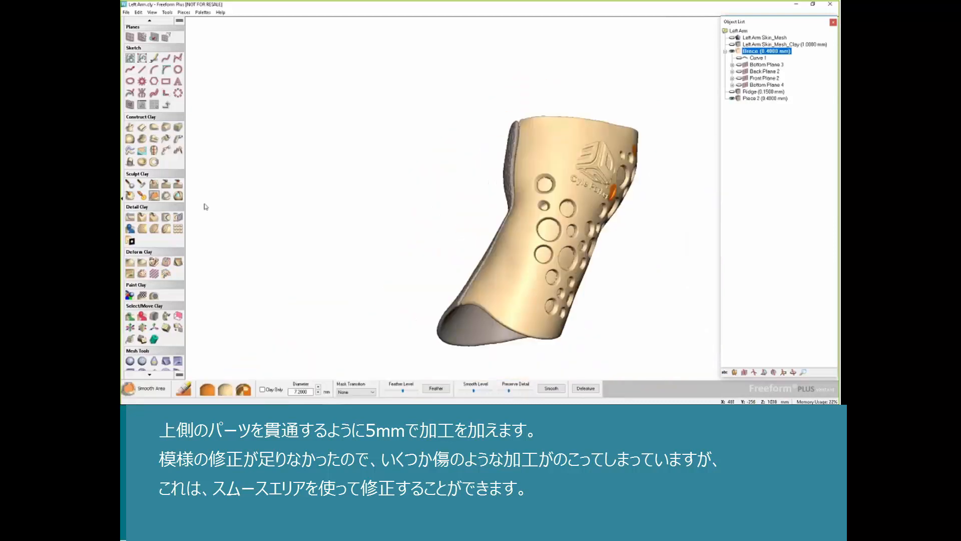
scroll(205, 206, "up", 3)
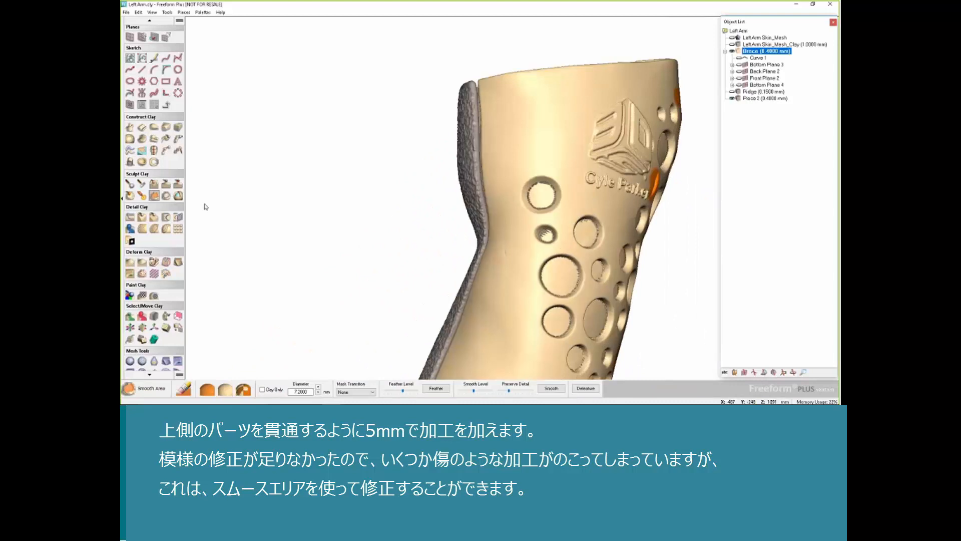
left_click_drag(510, 252, 525, 256)
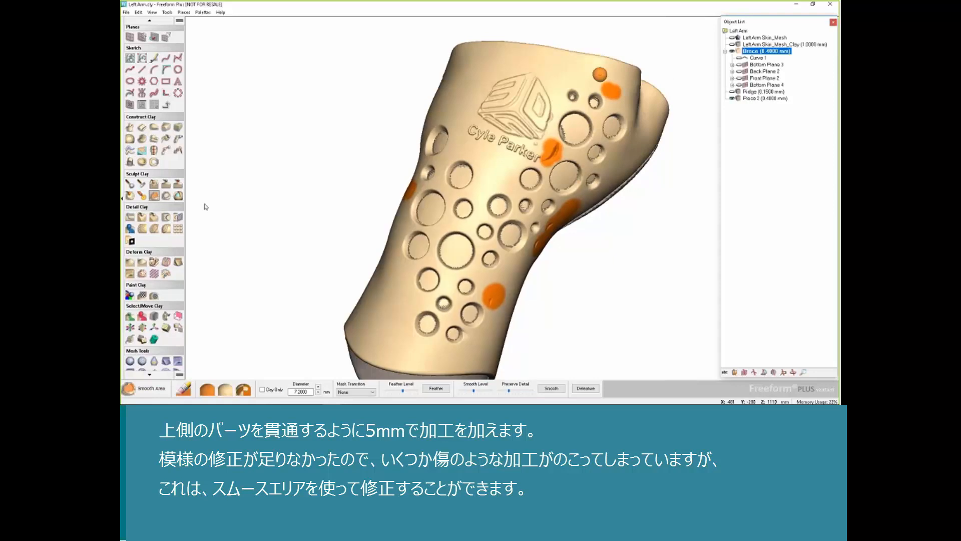
left_click(601, 77)
left_click(586, 388)
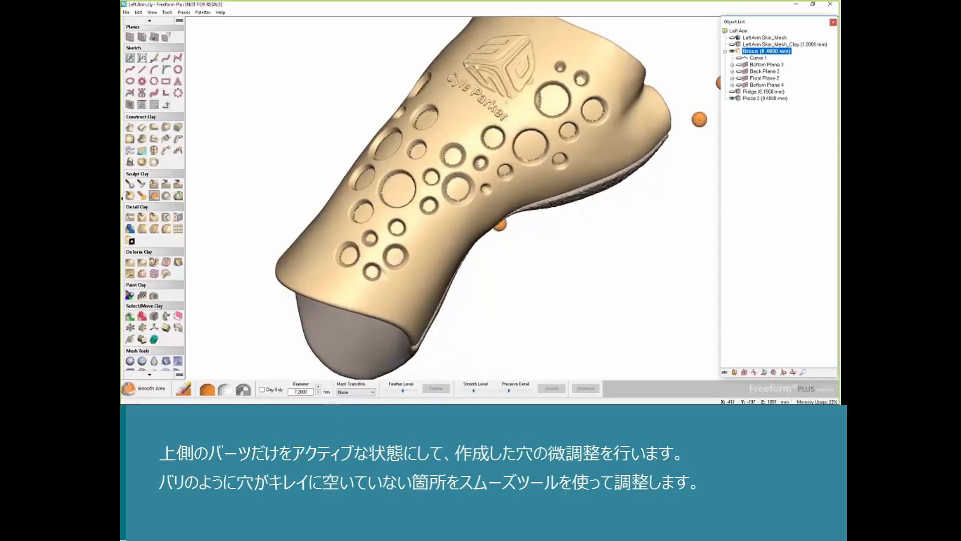
Subtract the Left Arm Skin_Mesh_Clay piece from the Brace piece with a Boolean removal
right_click(754, 45)
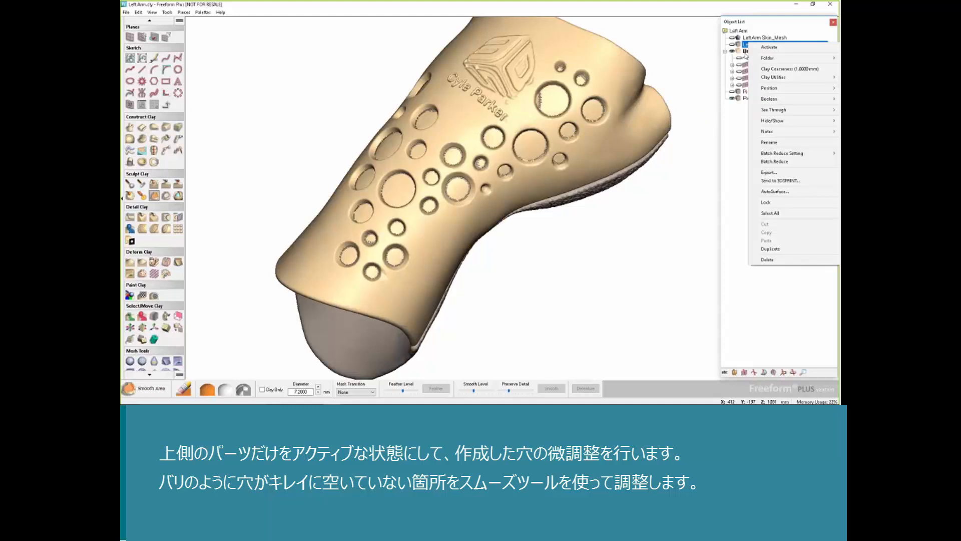
mouse_move(769, 99)
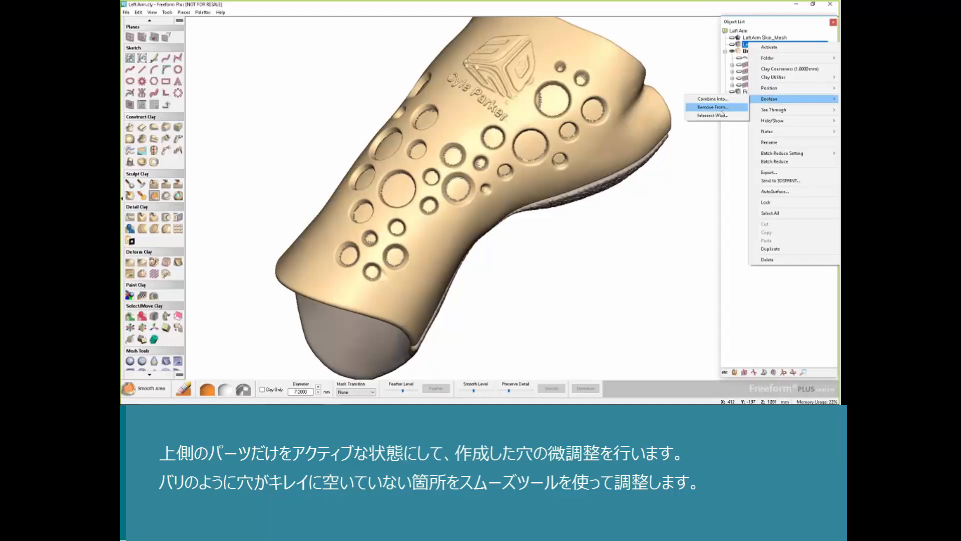
left_click(713, 107)
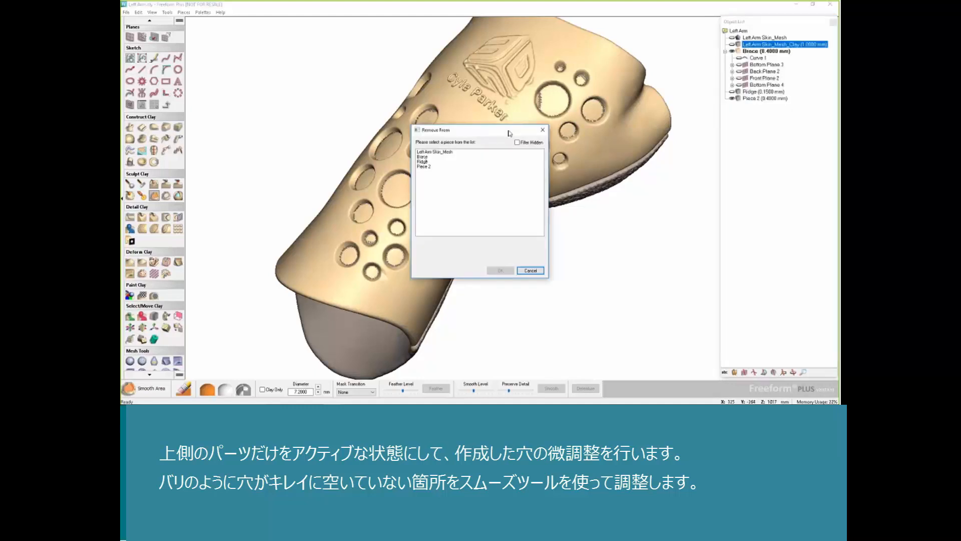
left_click(422, 157)
left_click(499, 270)
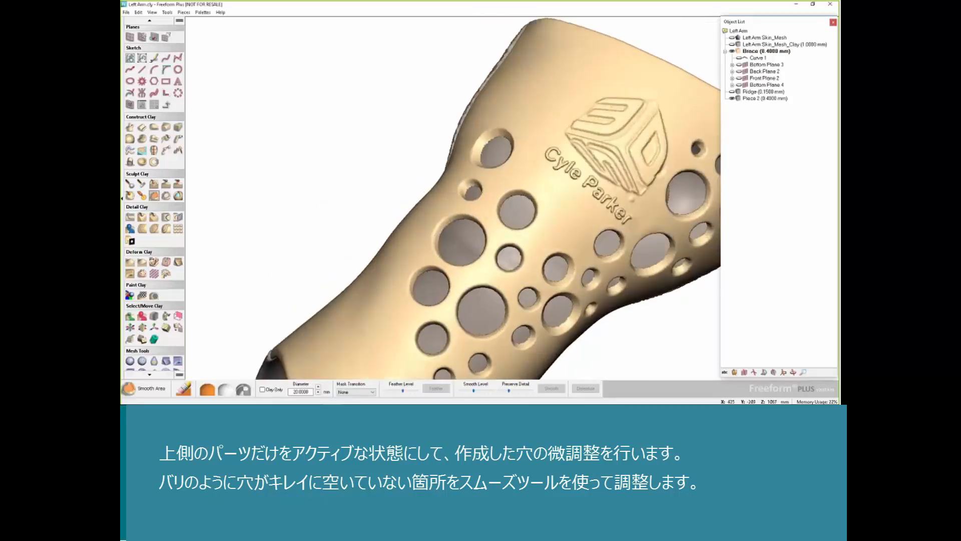
Smooth the jagged rim of the large hole beside the logo with the Smooth tool at 7.6 mm
scroll(453, 198, "down", 3)
middle_click_drag(453, 197, 511, 175)
scroll(535, 202, "up", 4)
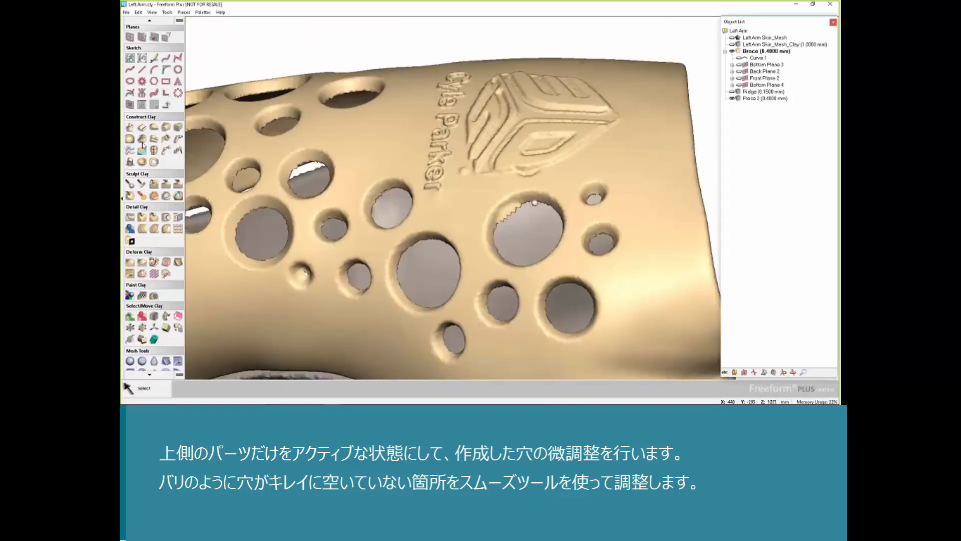
left_click(130, 195)
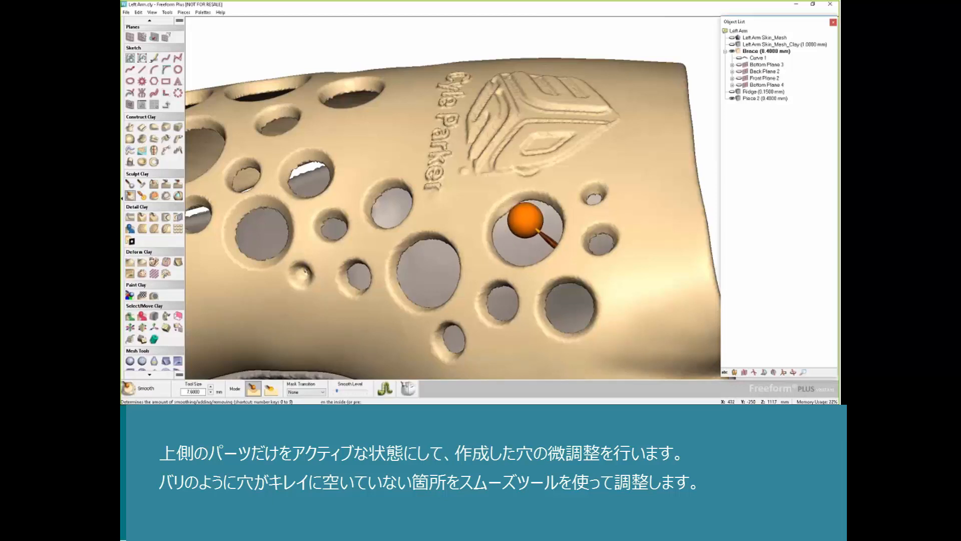
key("space")
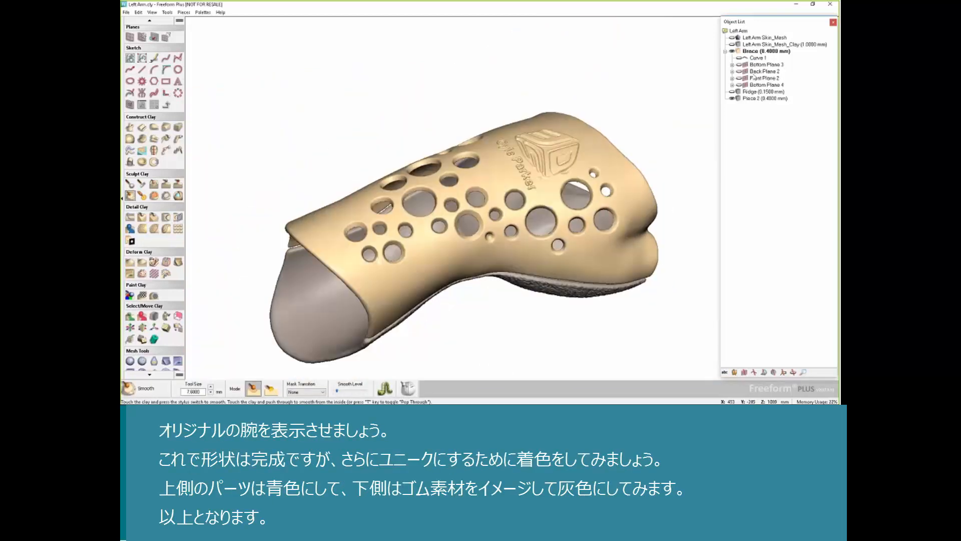
Show the Left Arm Skin_Mesh_Clay piece inside the brace and inspect the fit on the hand
left_click(732, 44)
key("space")
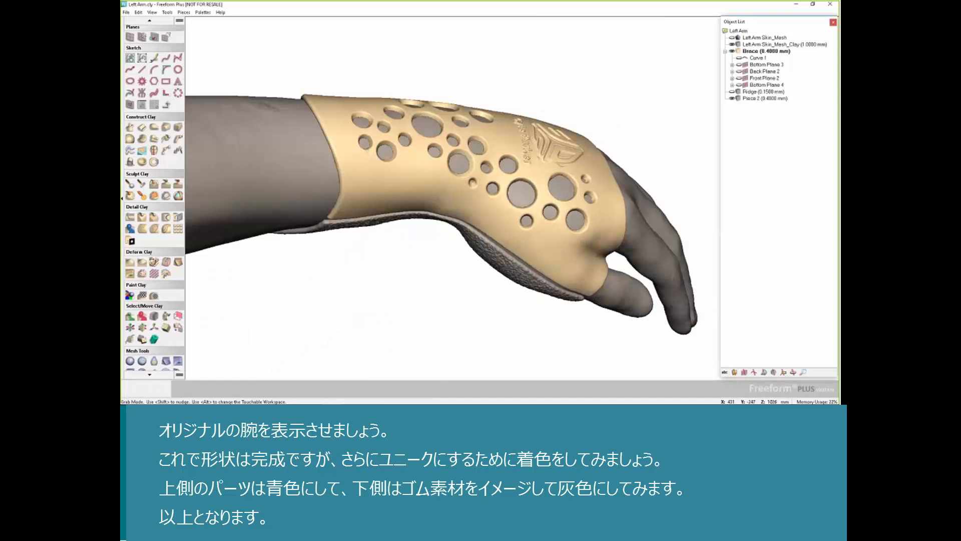
key("space")
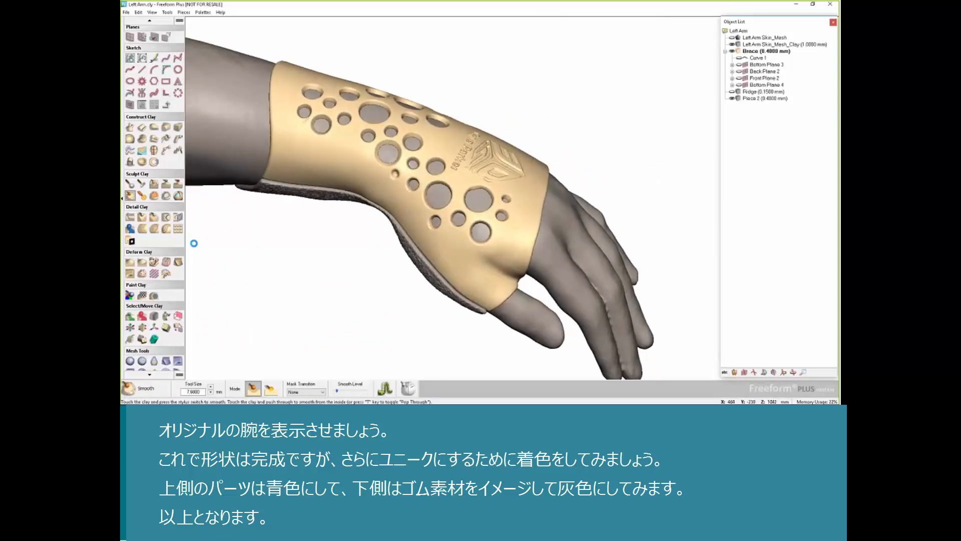
Fill the whole upper Brace piece with bright blue using the Paint tool
left_click(130, 295)
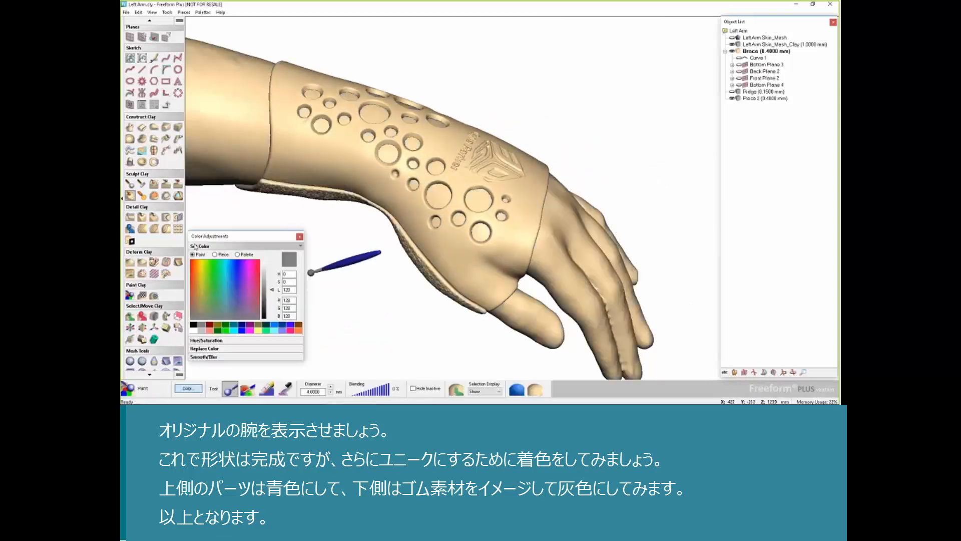
left_click(279, 330)
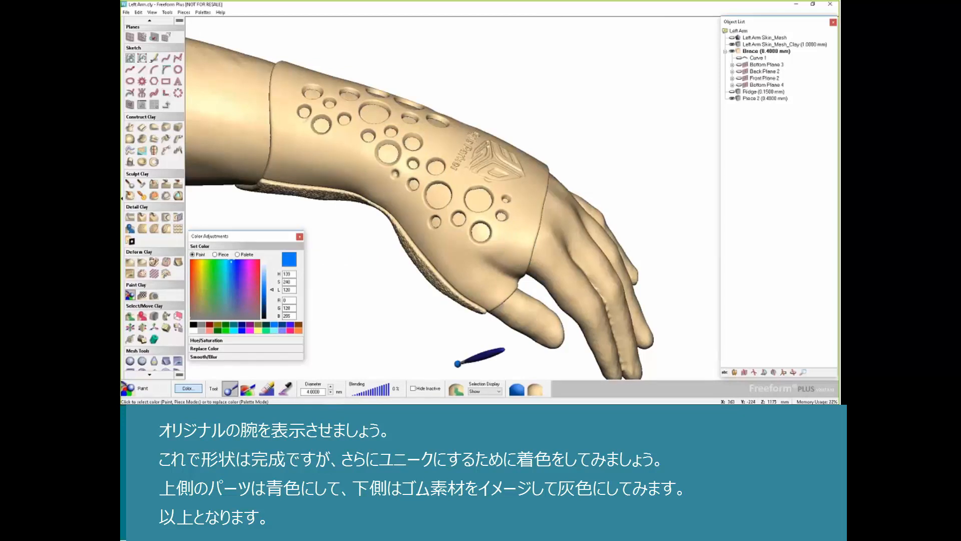
left_click(518, 390)
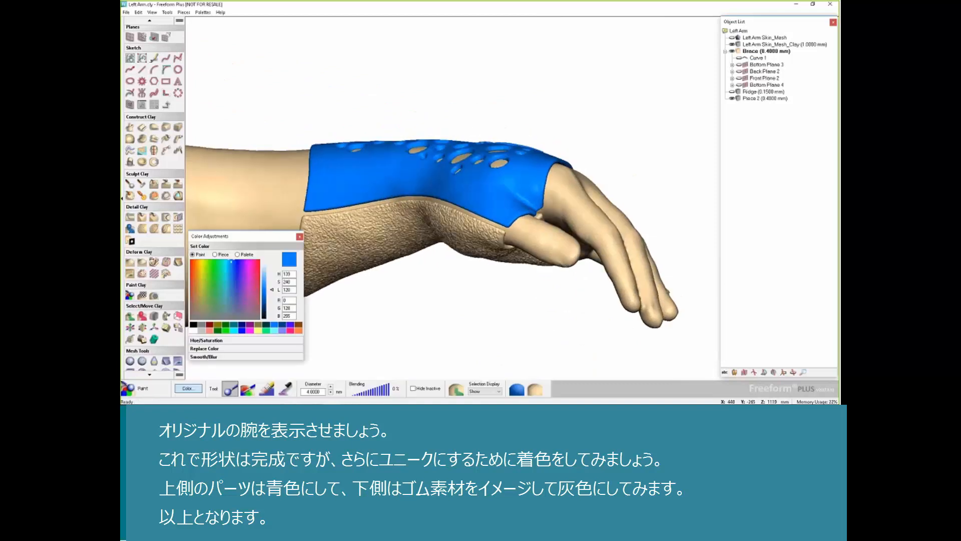
Activate the textured lower part, Piece 2, and fill it with neutral gray
key("a")
left_click(388, 232)
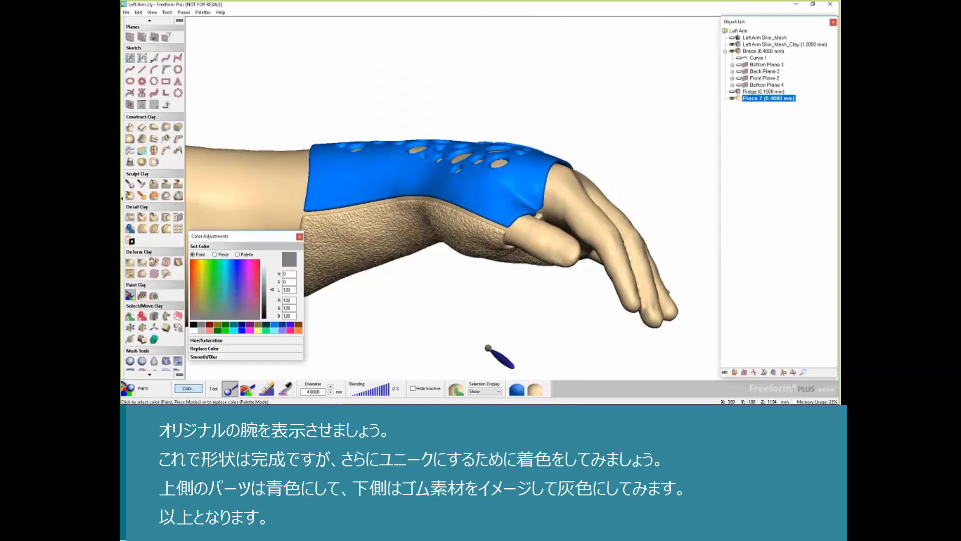
left_click(425, 258)
left_click(517, 388)
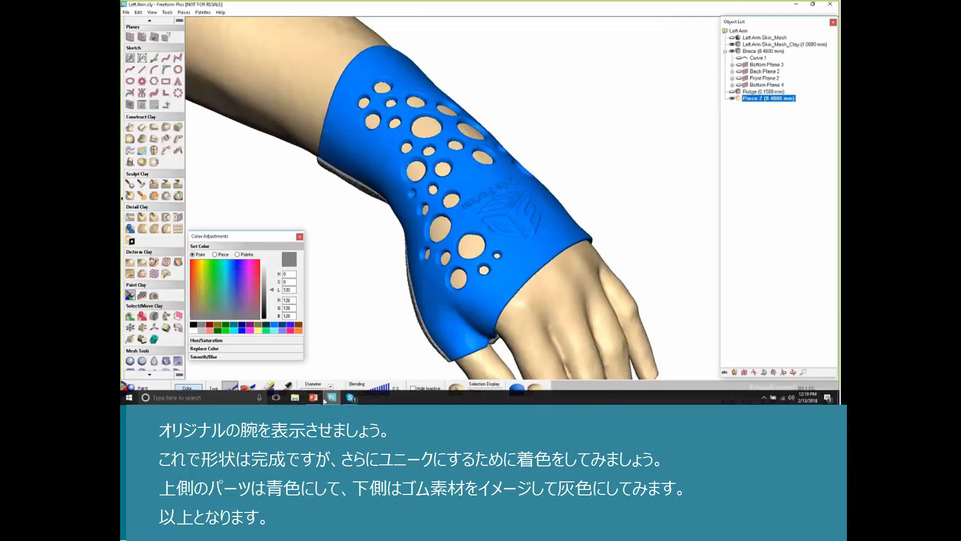
Switch to the PowerPoint presentation, start the slide show and advance it to the Additional Resources slide
left_click(313, 398)
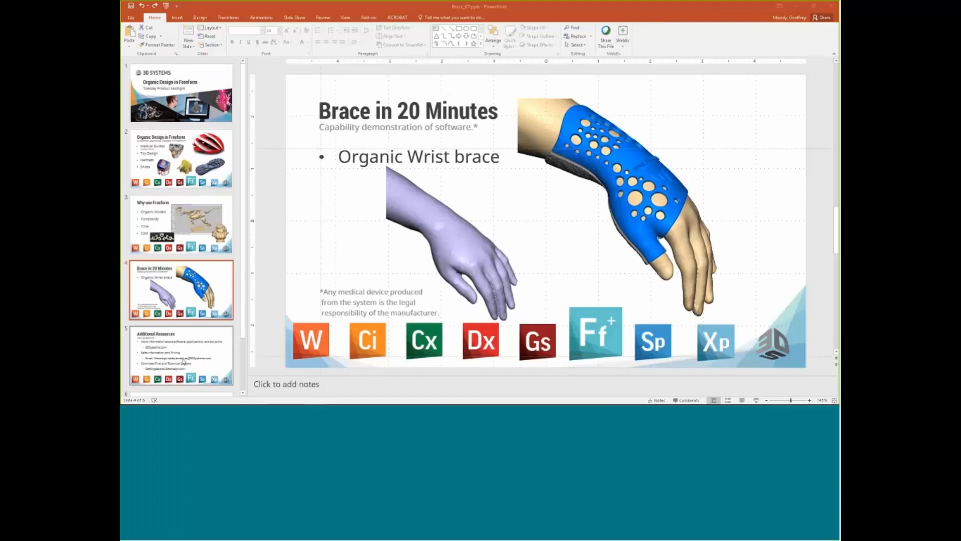
left_click(184, 361)
left_click(166, 6)
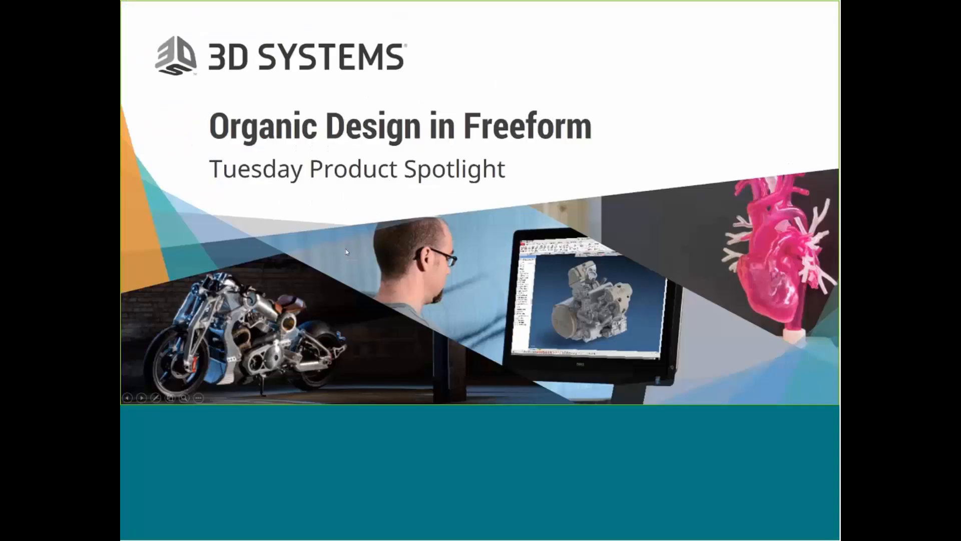
left_click(351, 241)
left_click(351, 241)
left_click(354, 242)
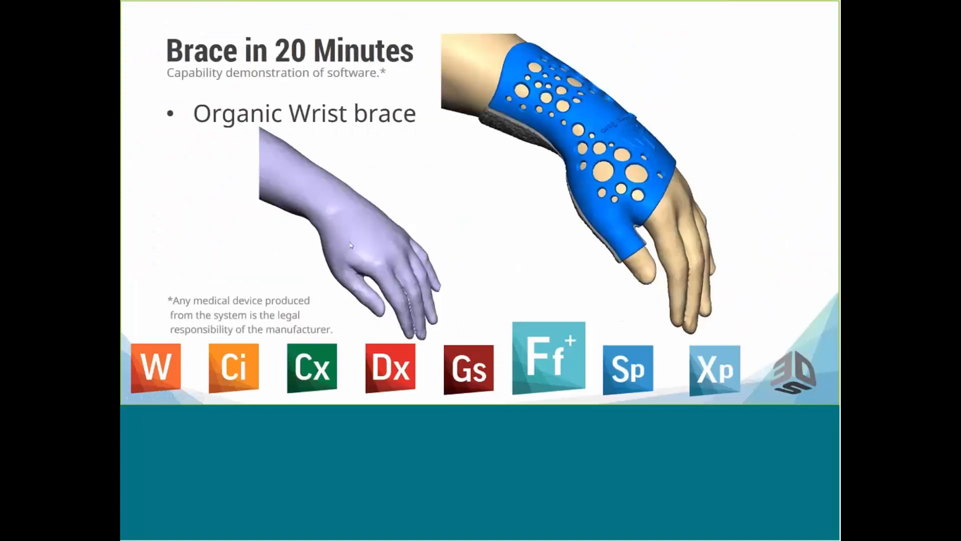
left_click(354, 242)
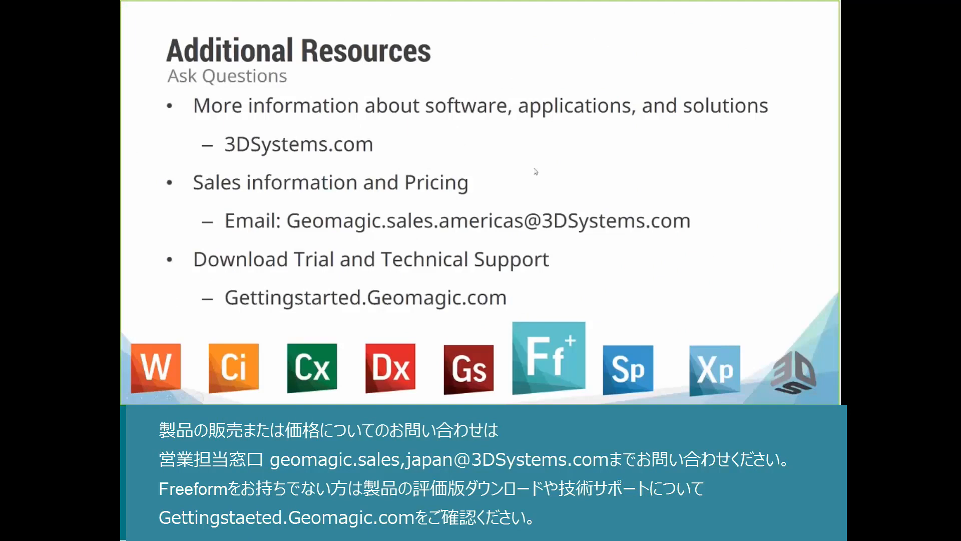